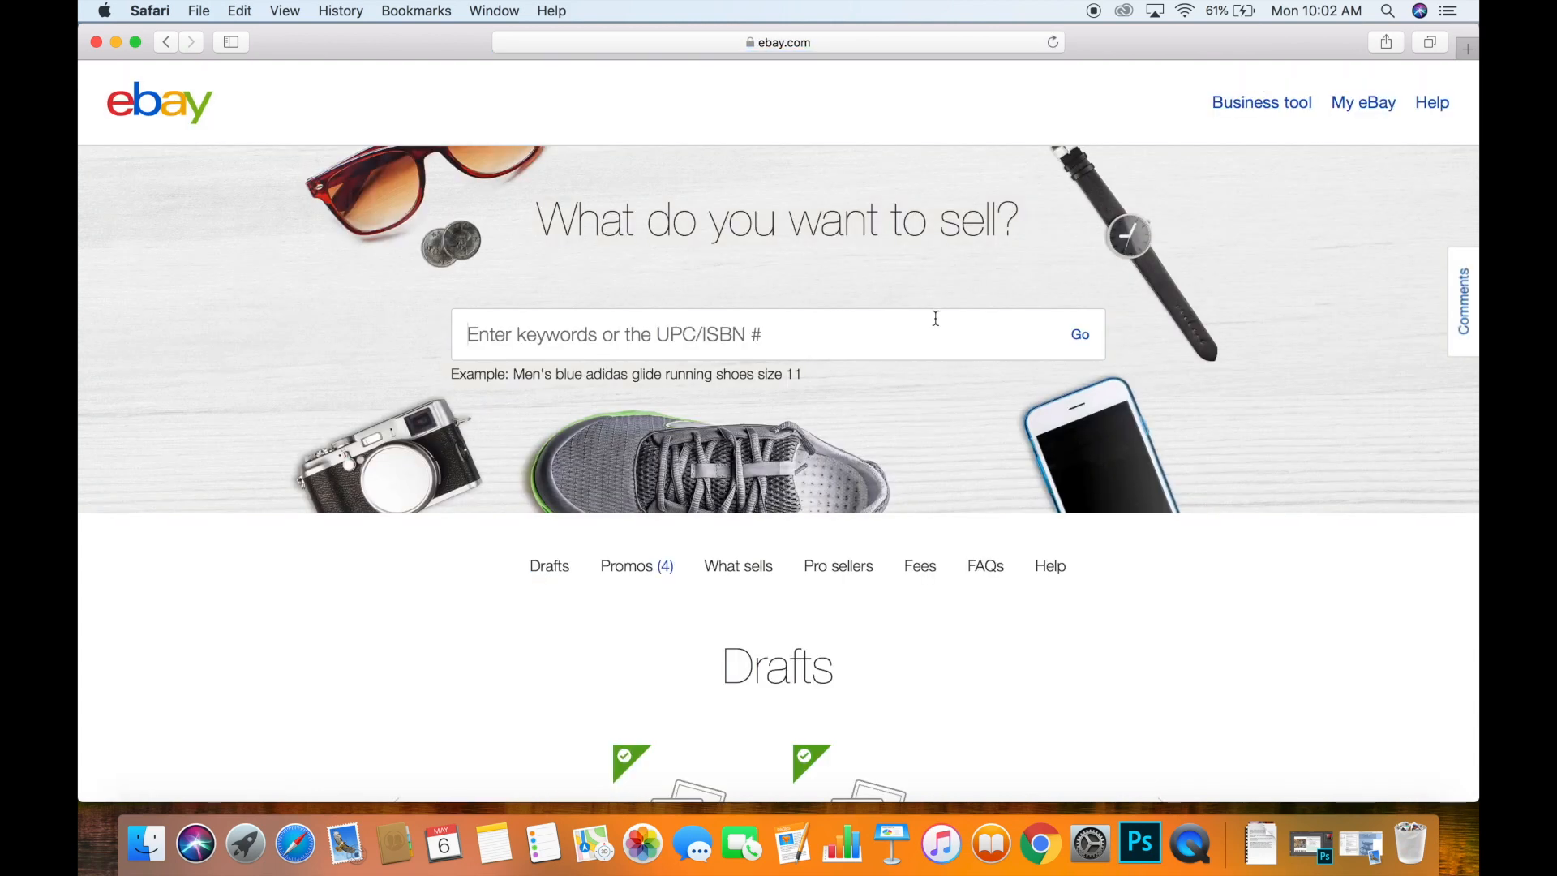
Start entering the keywords for the item to sell
click(909, 339)
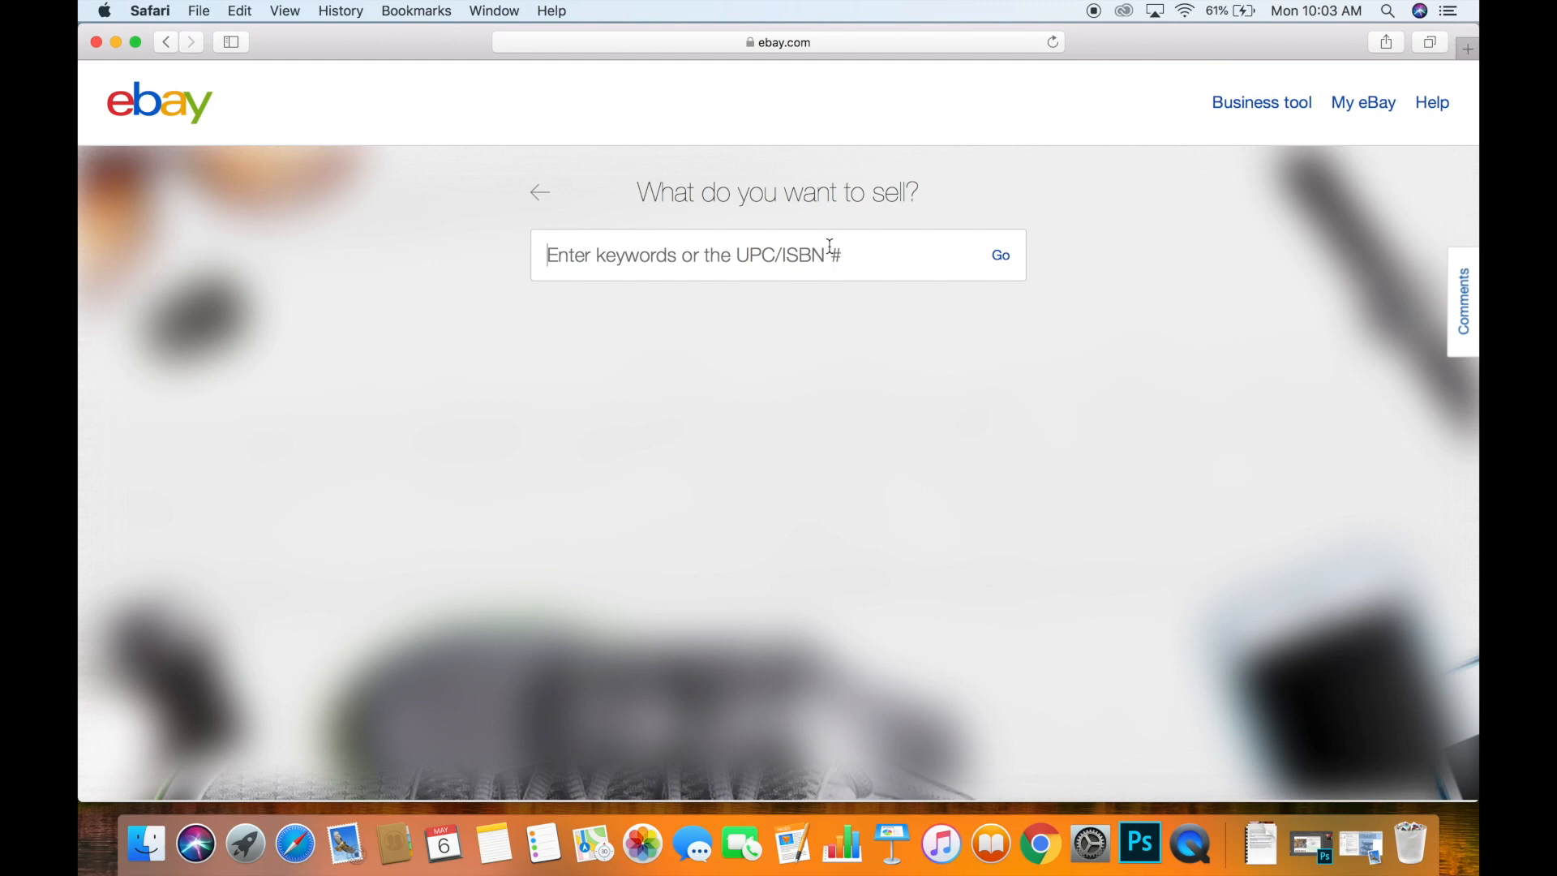
text(A Lot)
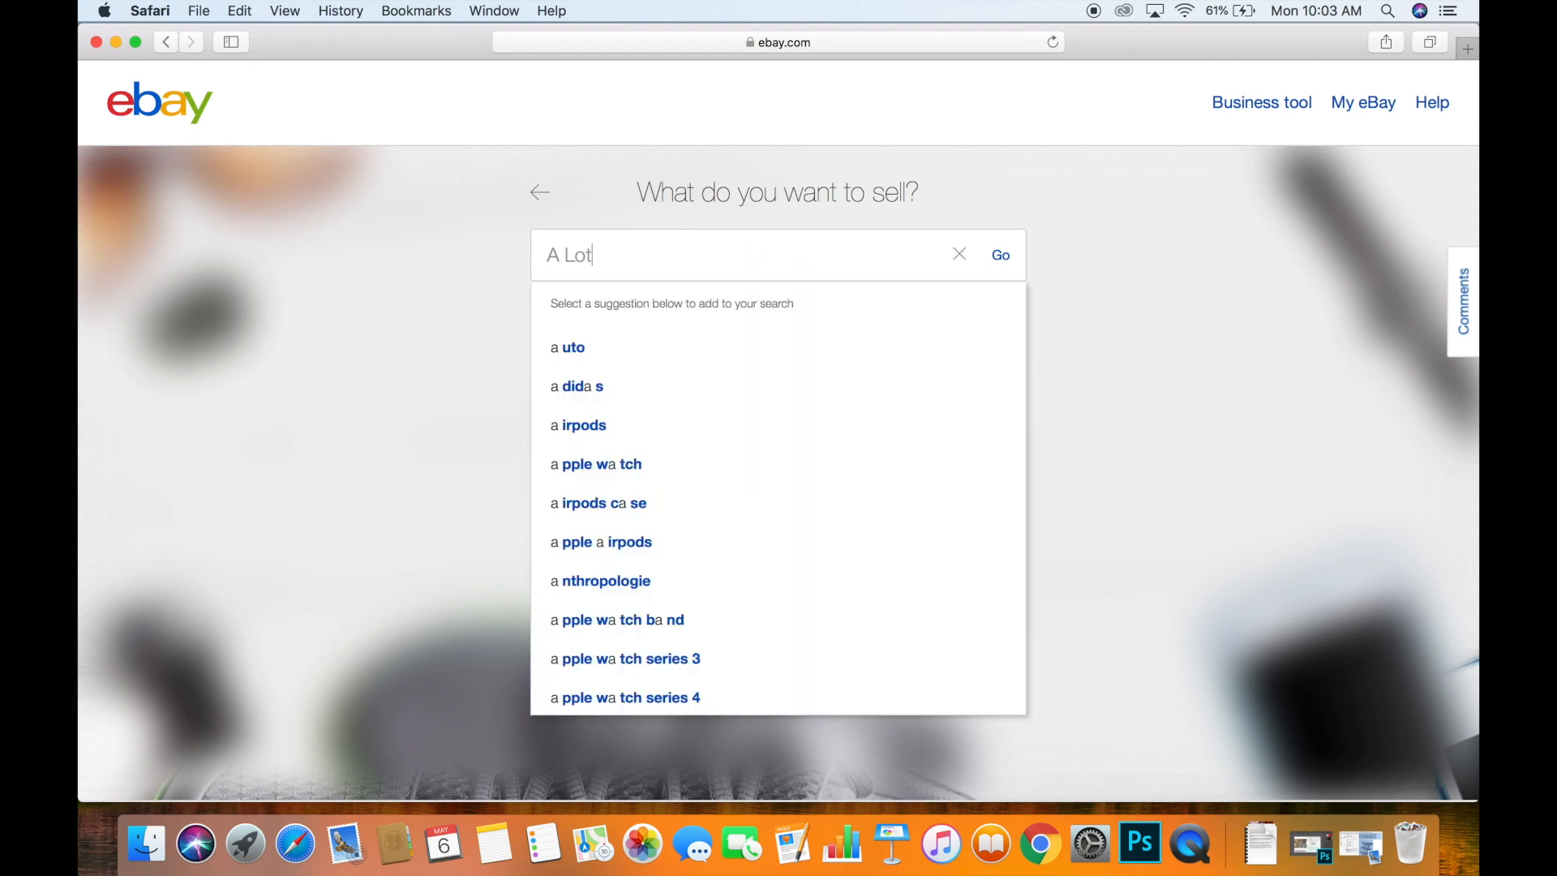
key(BackSpace)
key(BackSpace)
key(BackSpace)
key(BackSpace)
key(BackSpace)
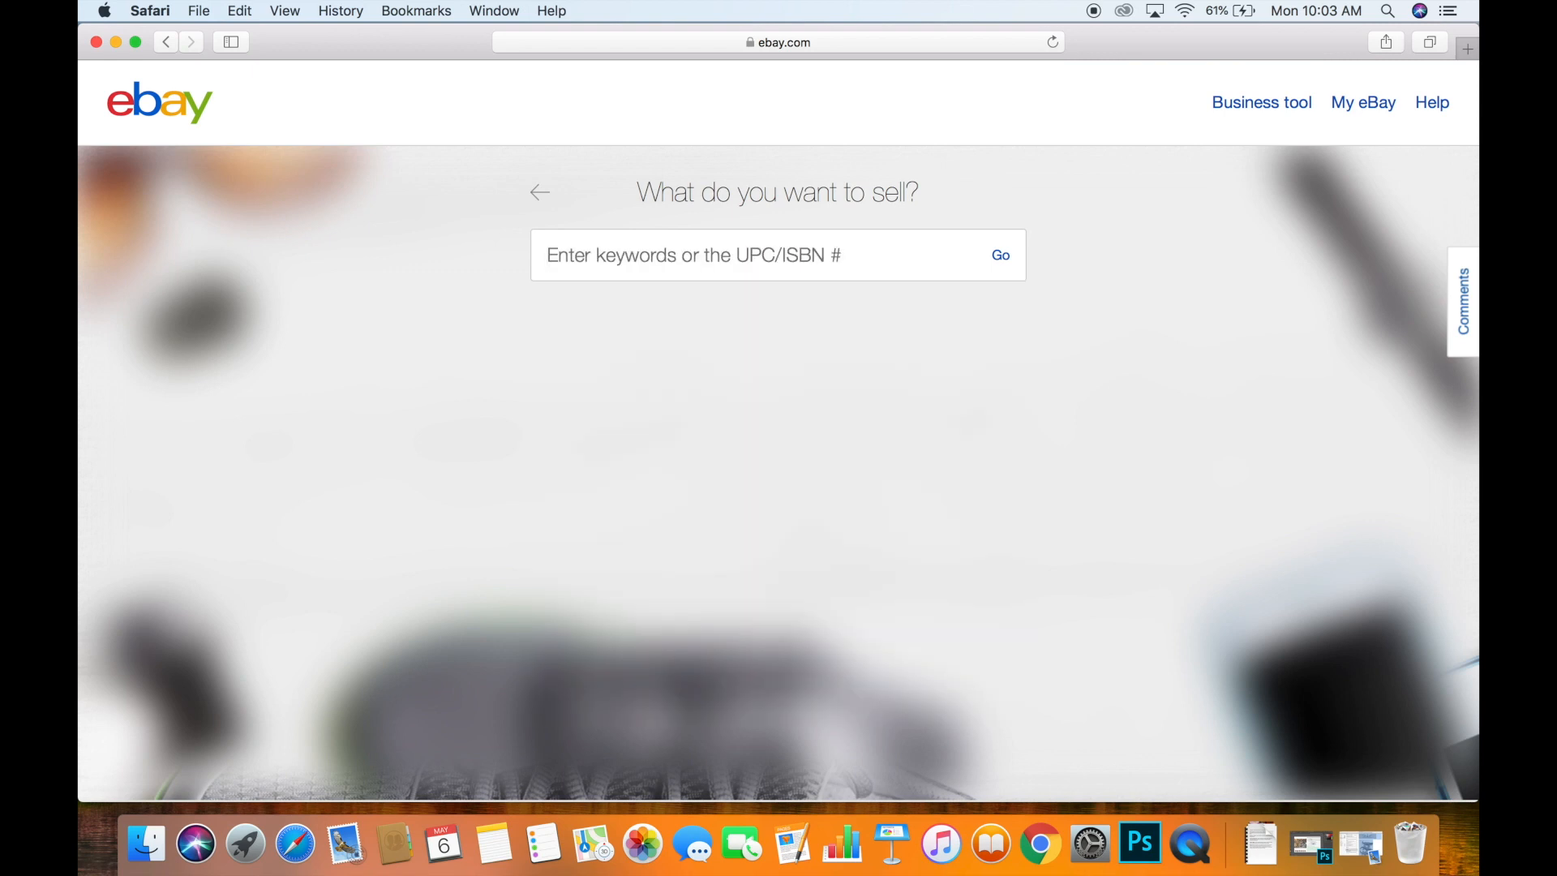
Enter "Lot Of Ceramic Alligators" as the item to sell and submit it
text(Lo Of)
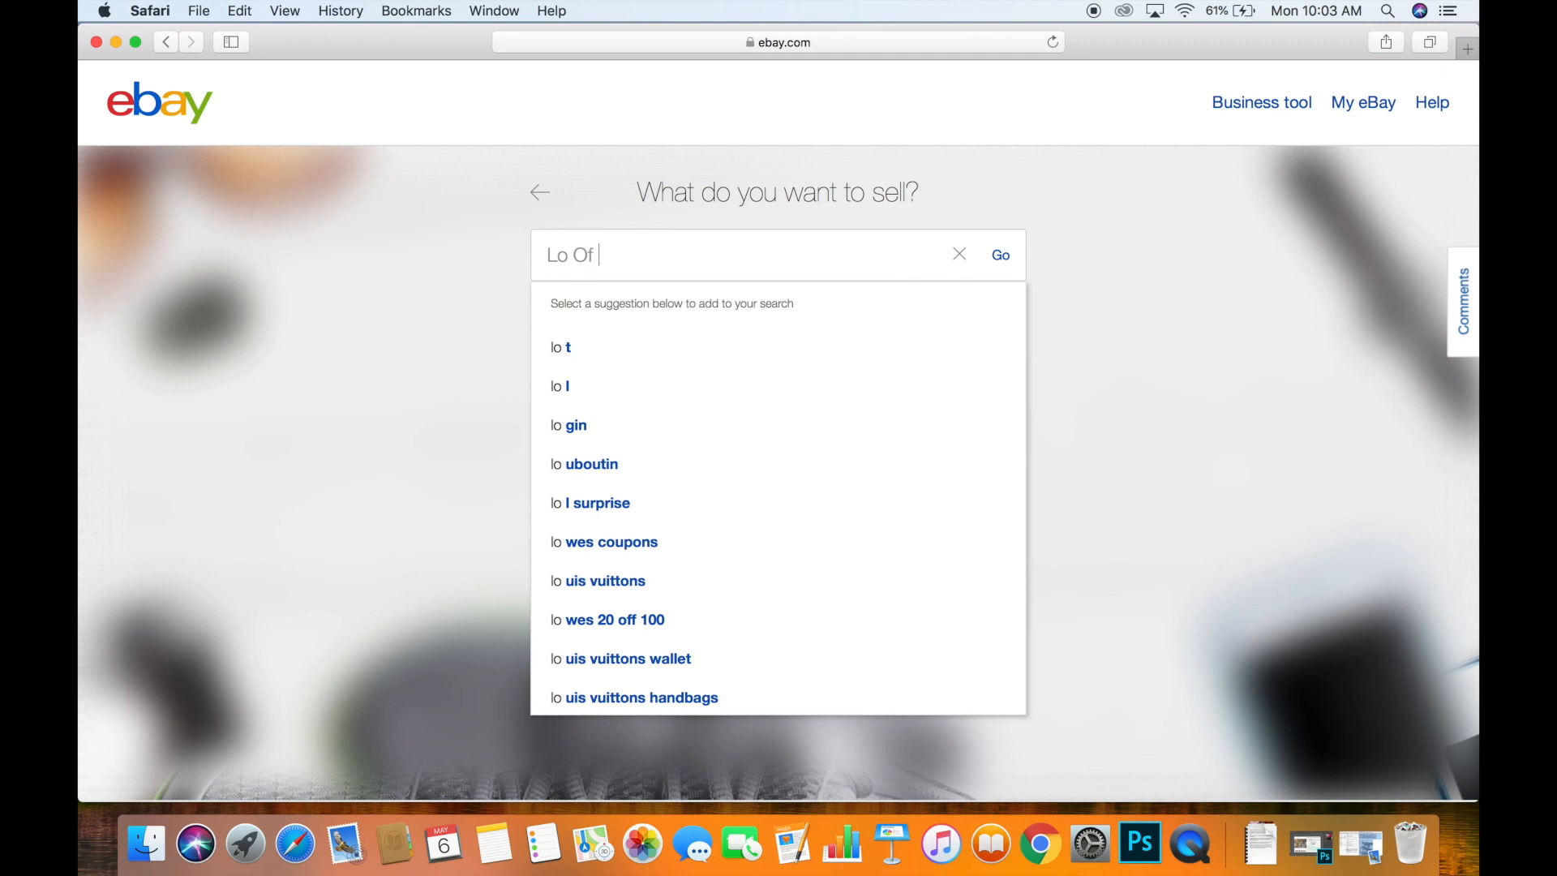
text( Ceramic)
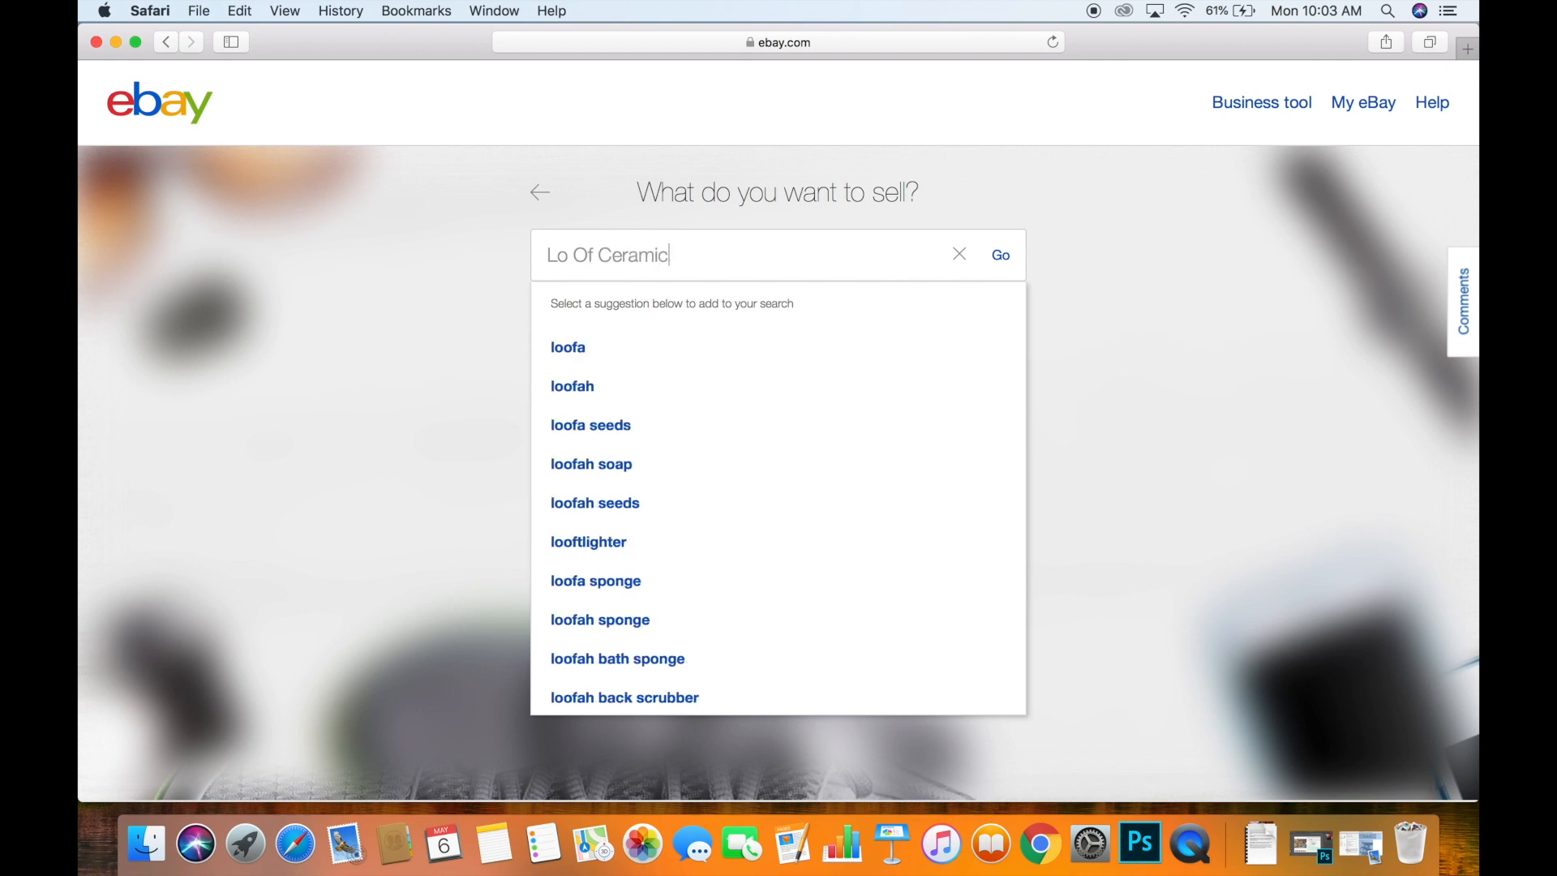
click(568, 258)
text(t)
click(687, 256)
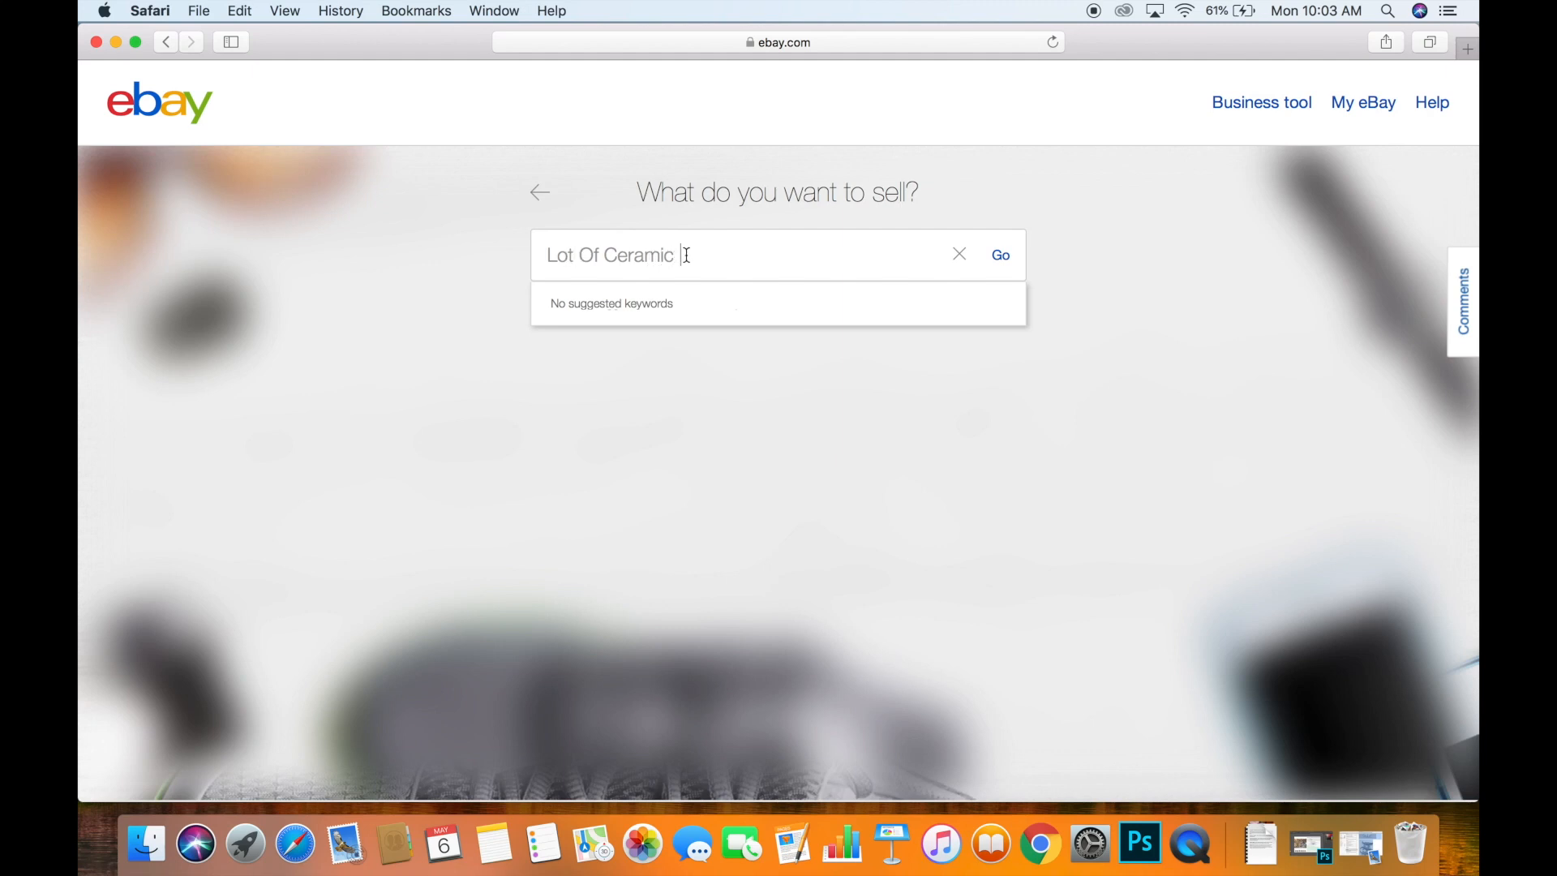
text(Alligators)
click(999, 256)
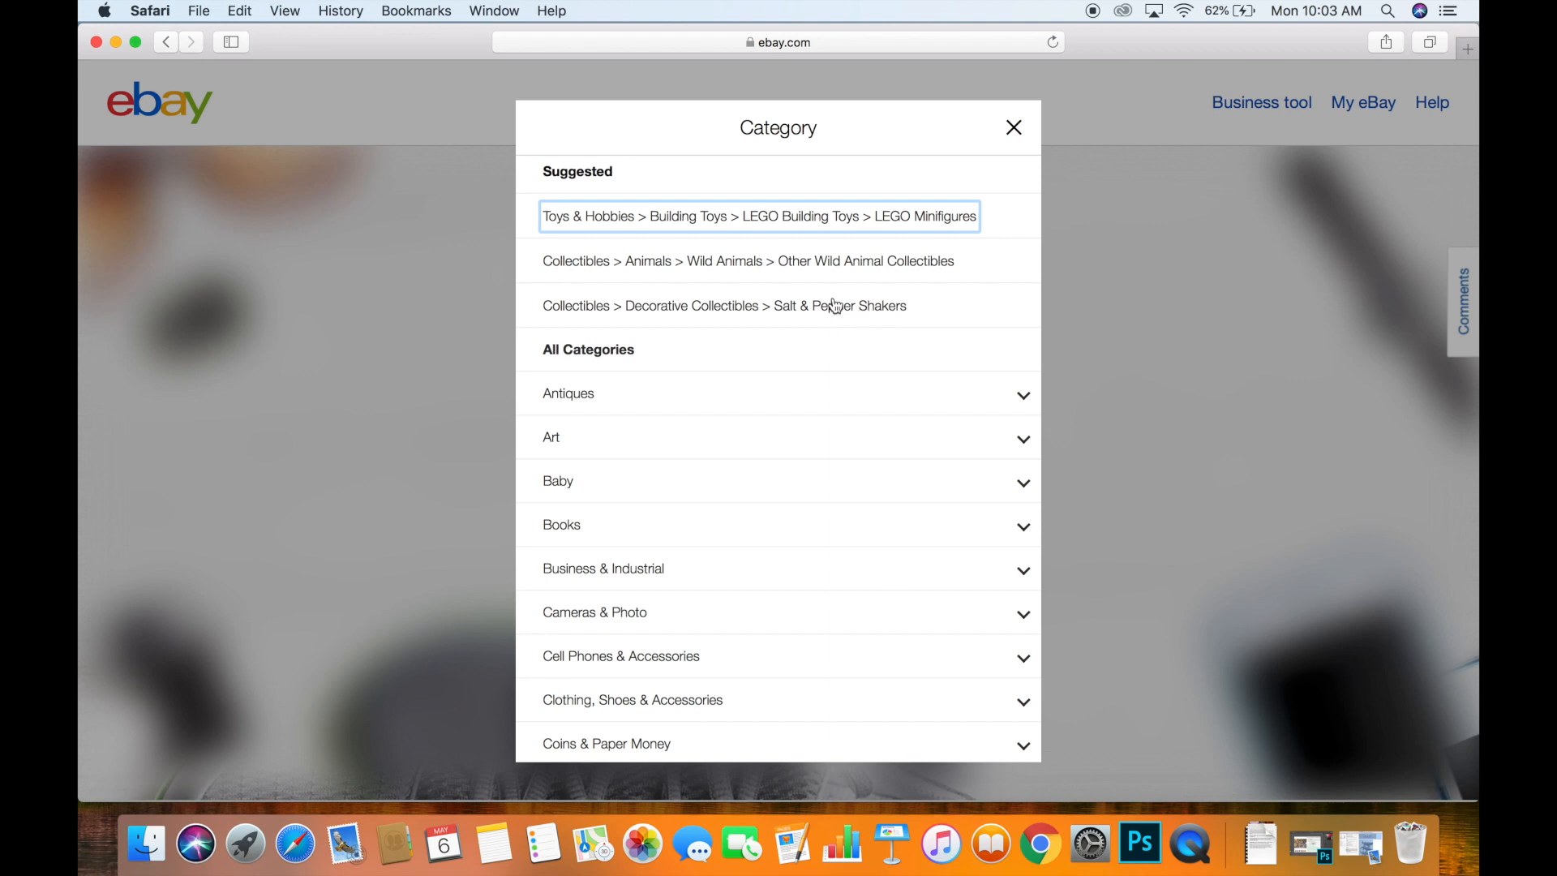
Choose the category Collectibles > Animals > Amphibians & Reptiles > Alligators & Crocodiles for the item
scroll(860, 556, down, 2)
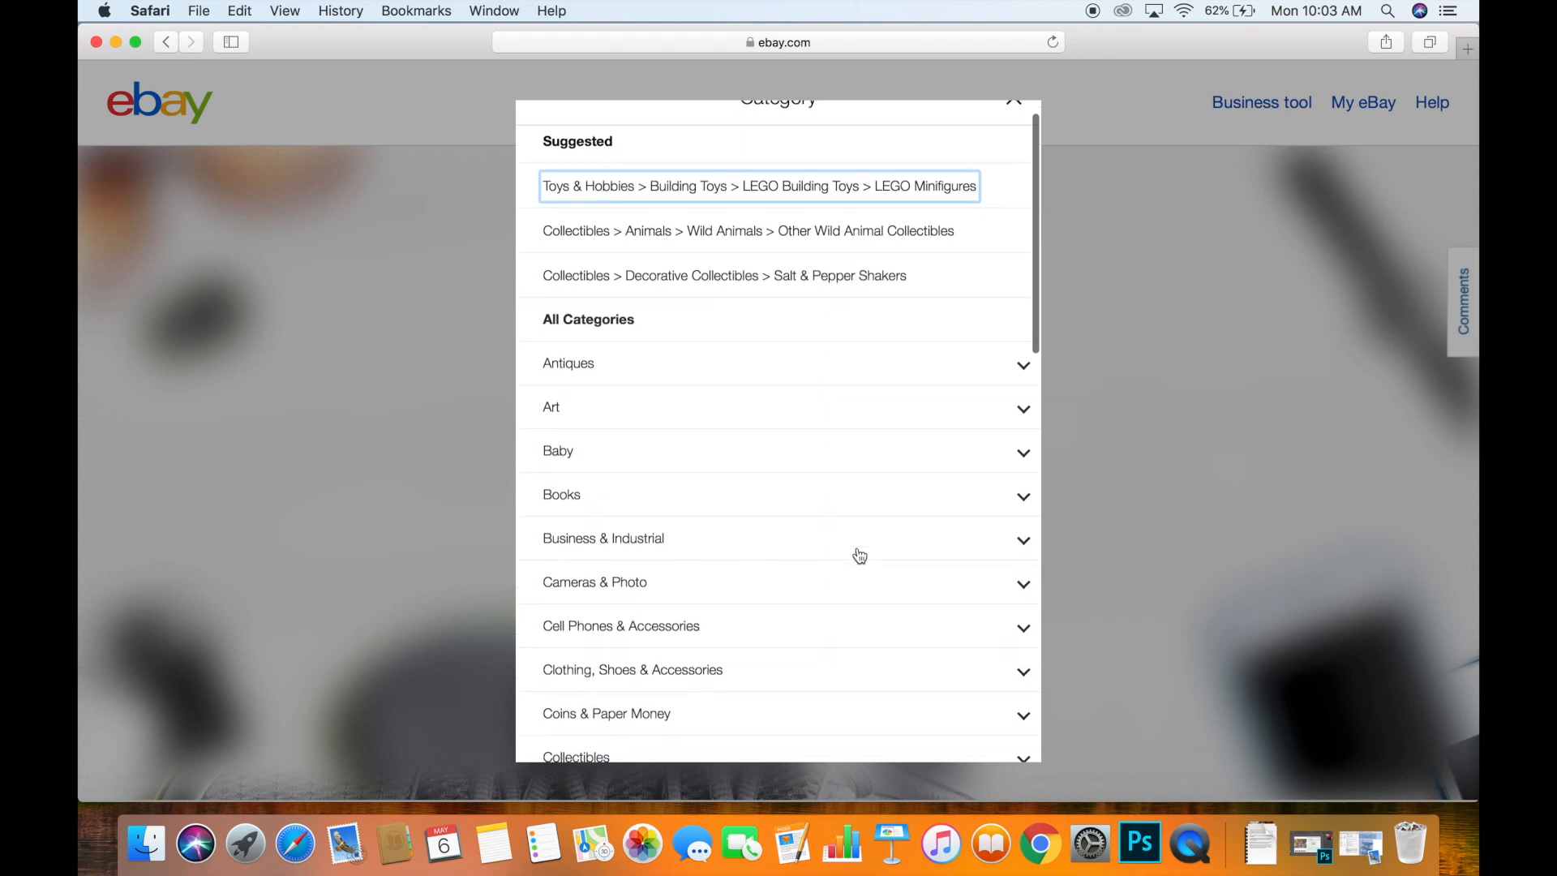
scroll(860, 556, up, 2)
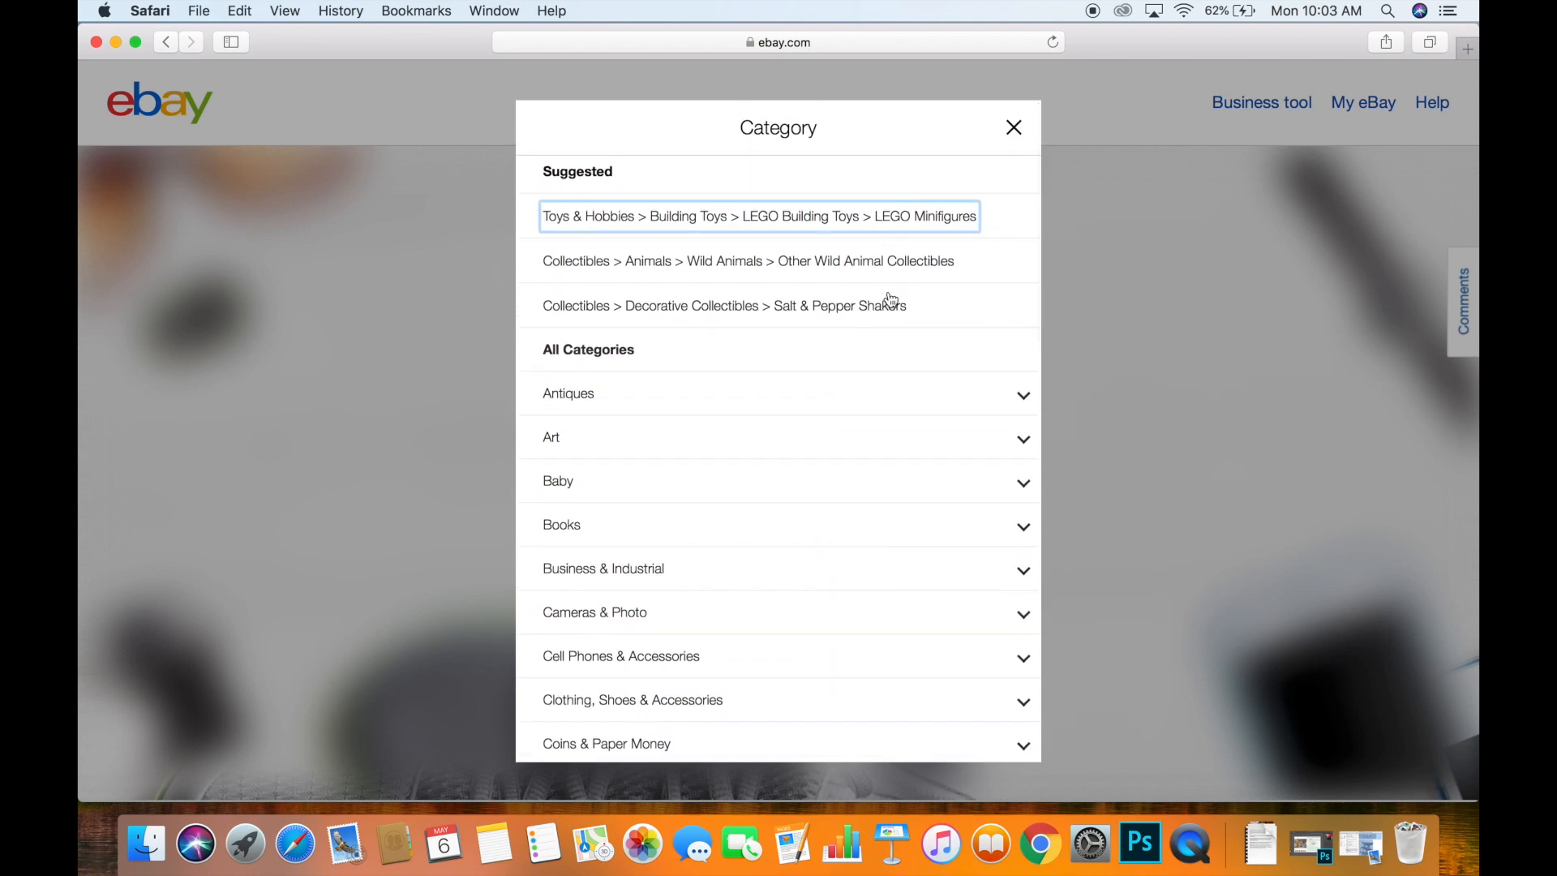
scroll(889, 418, down, 5)
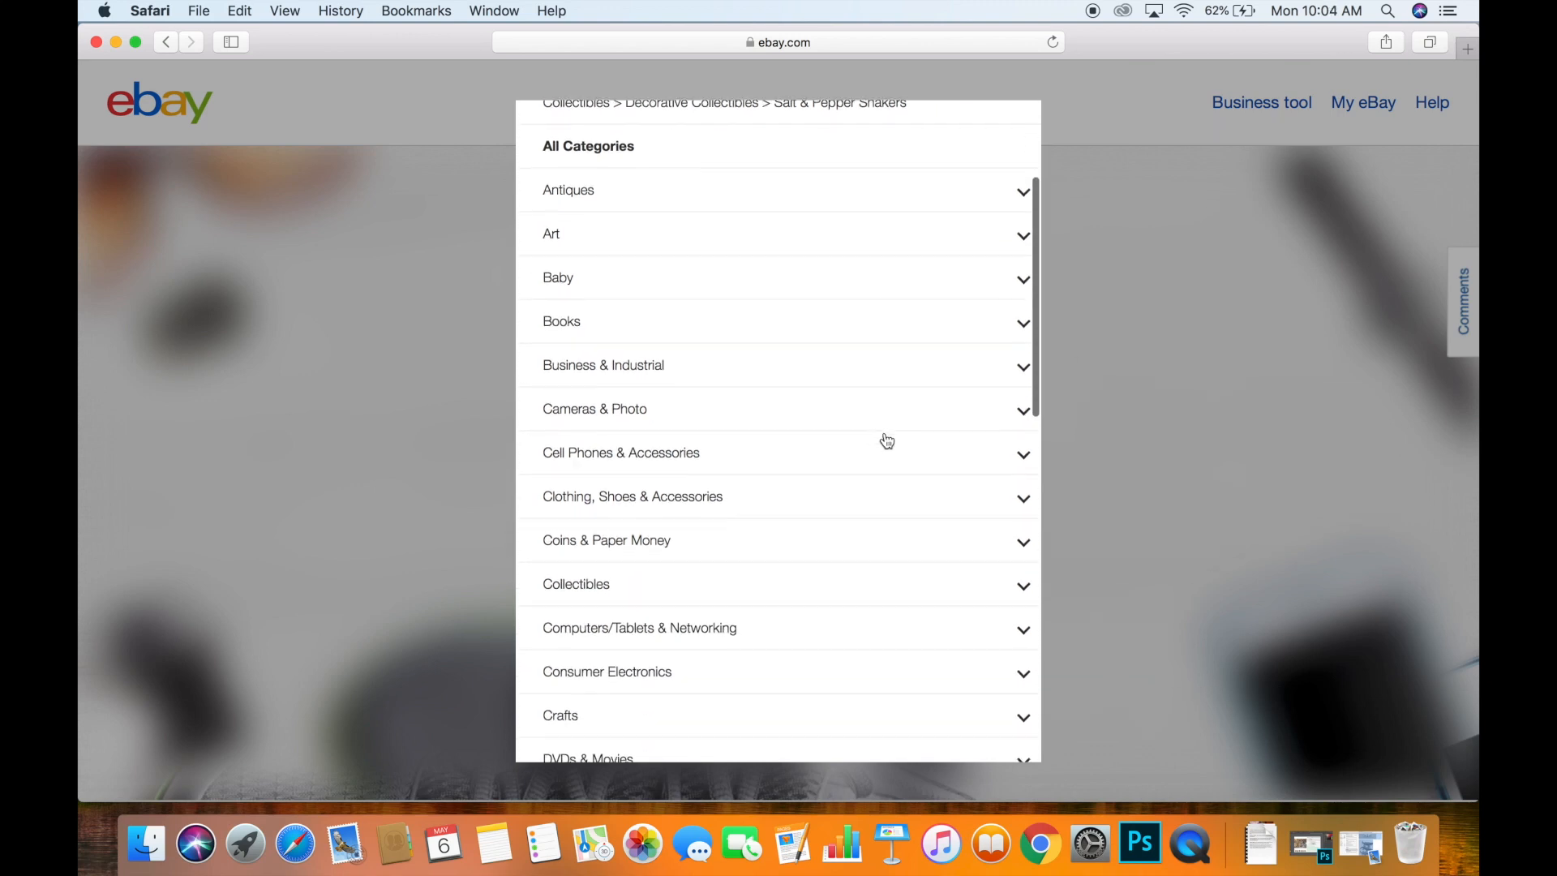
click(807, 583)
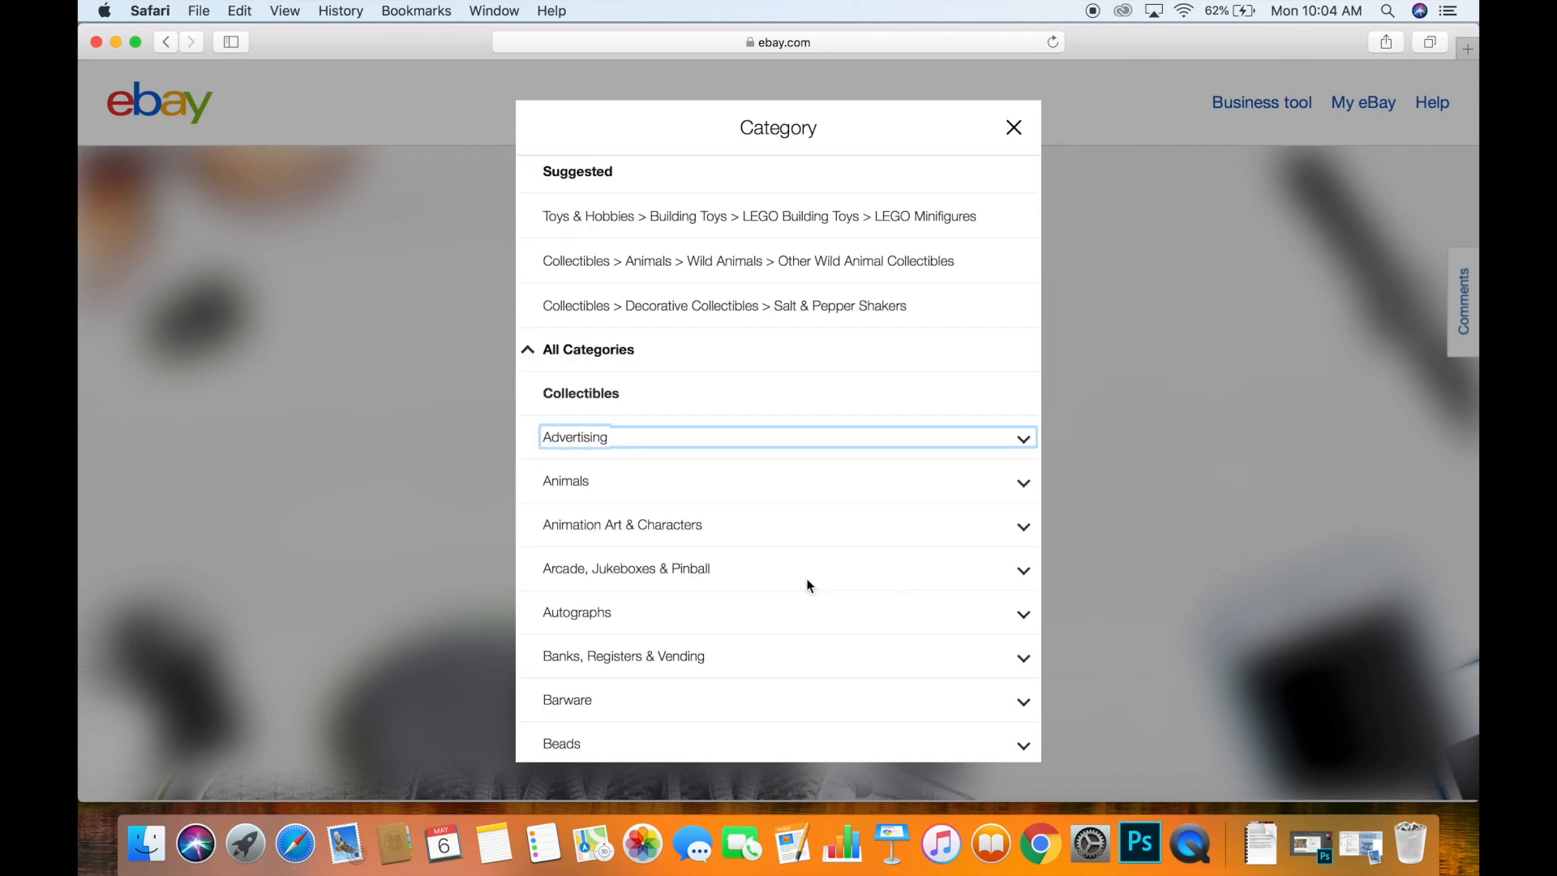
click(764, 493)
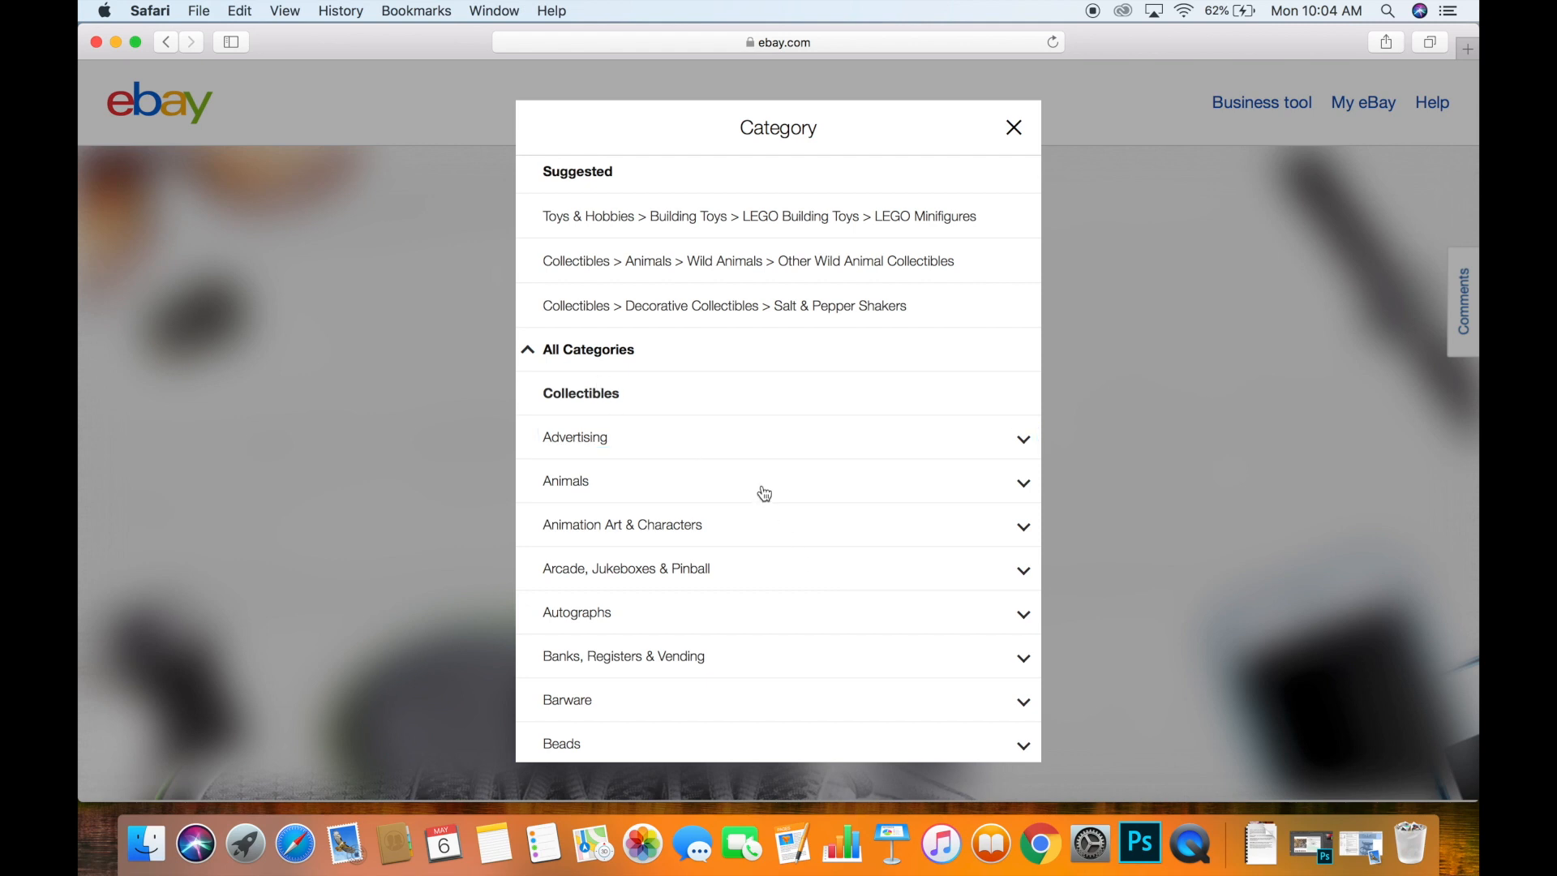
scroll(764, 492, down, 2)
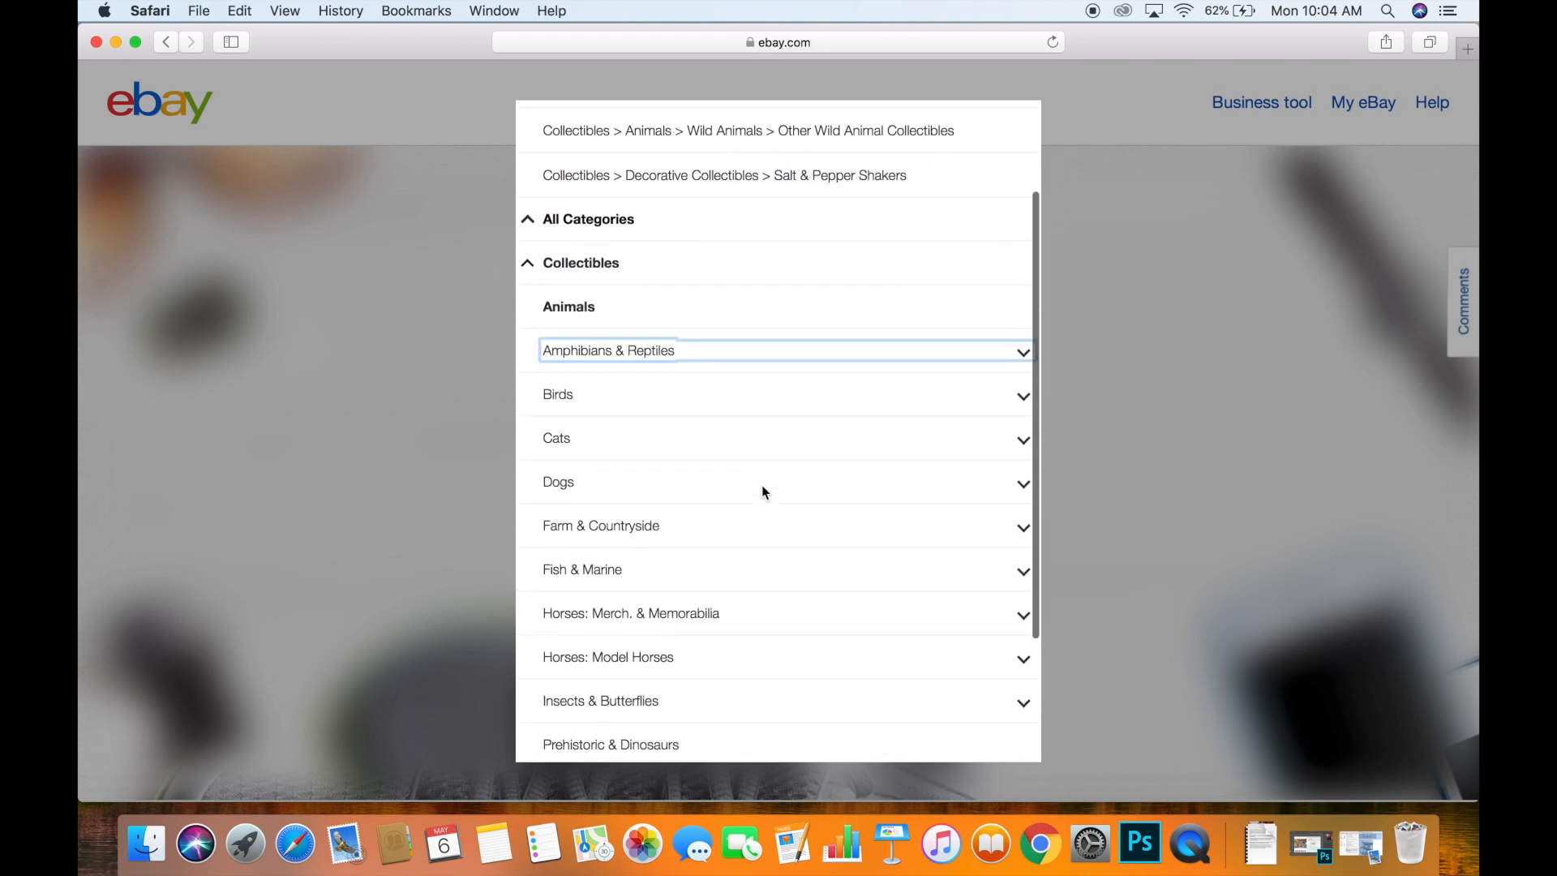
scroll(764, 490, down, 2)
click(786, 306)
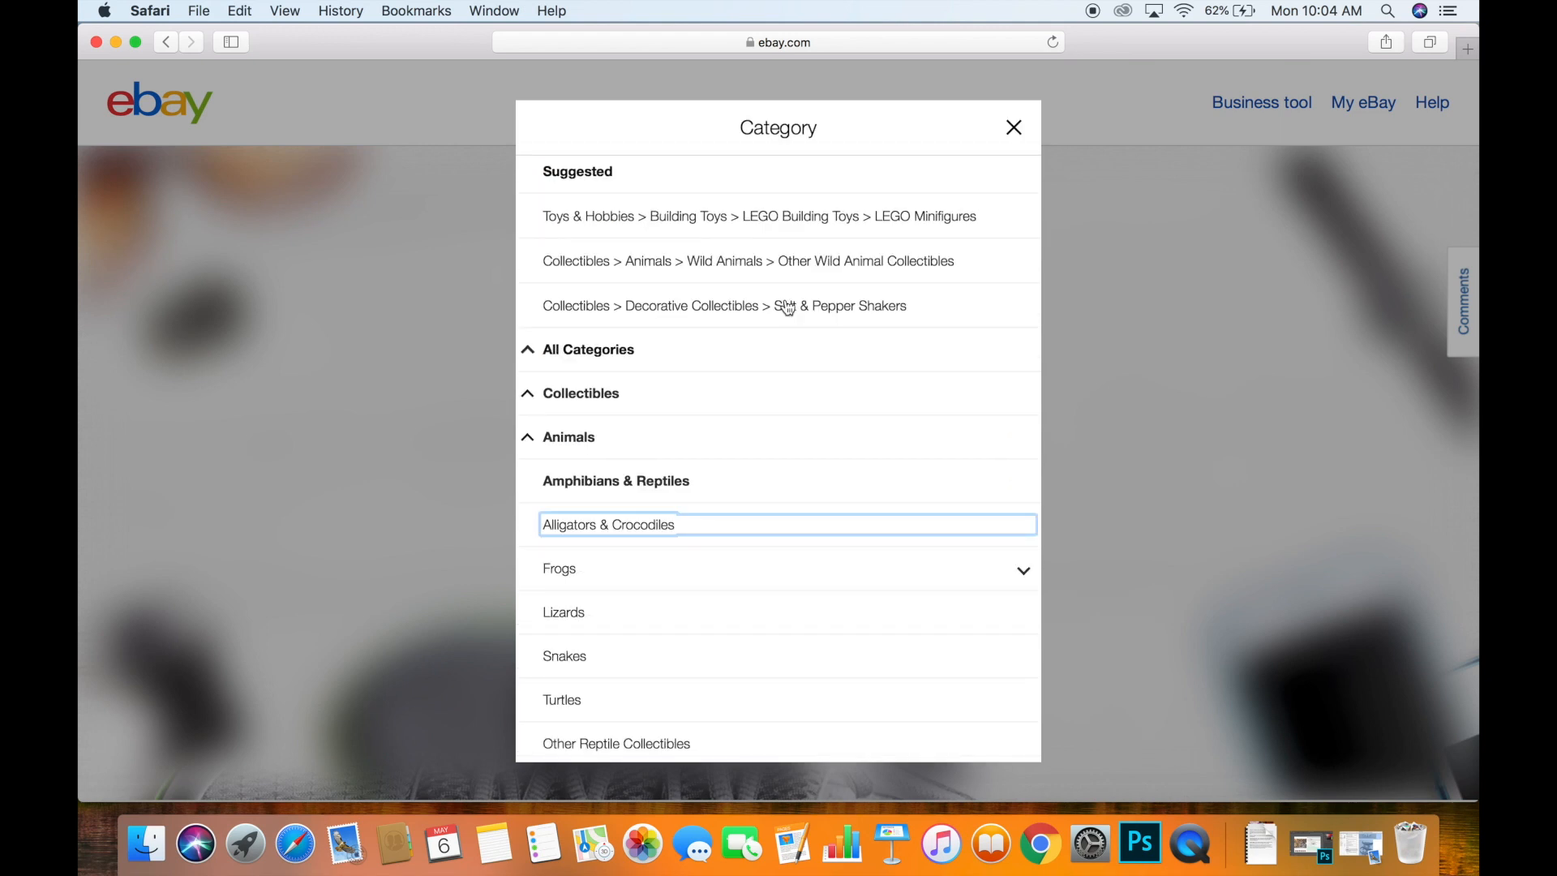
click(726, 525)
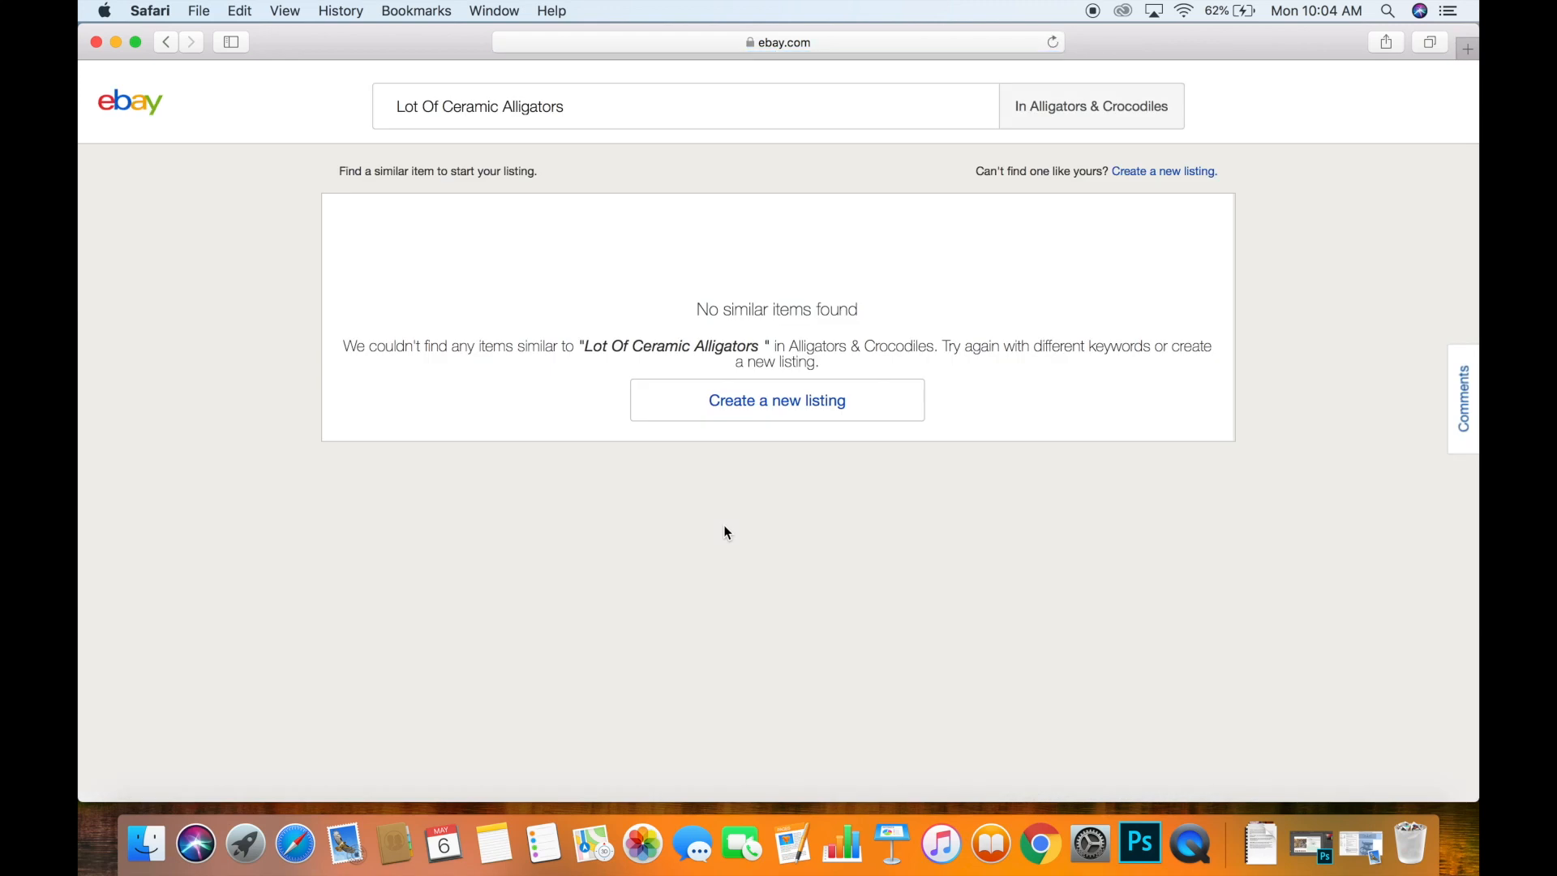
Create a new listing with the item condition set to Used
click(815, 413)
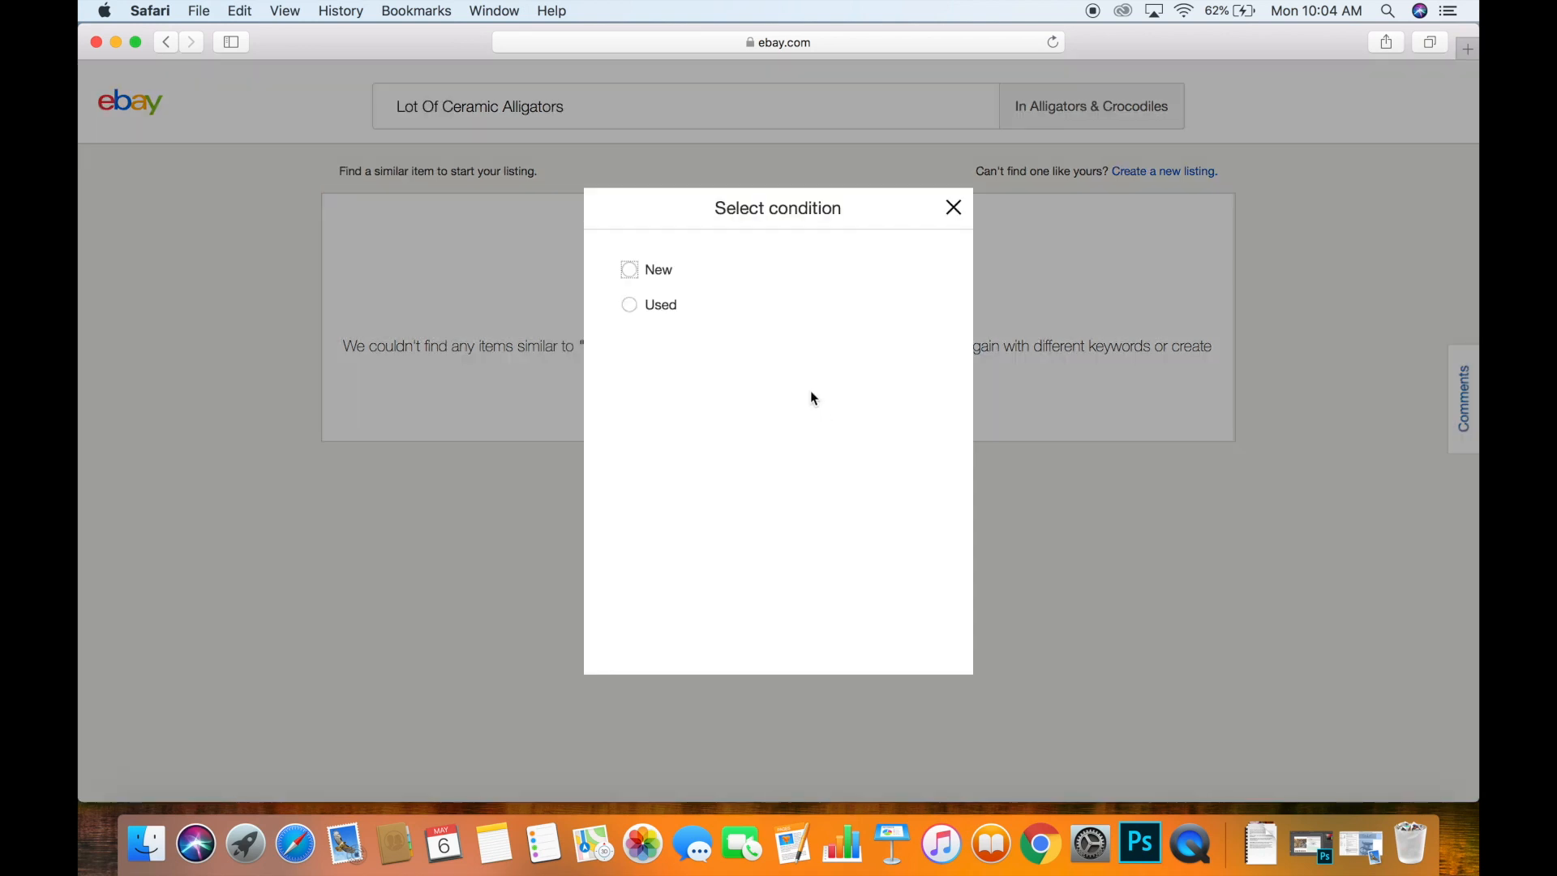
click(630, 306)
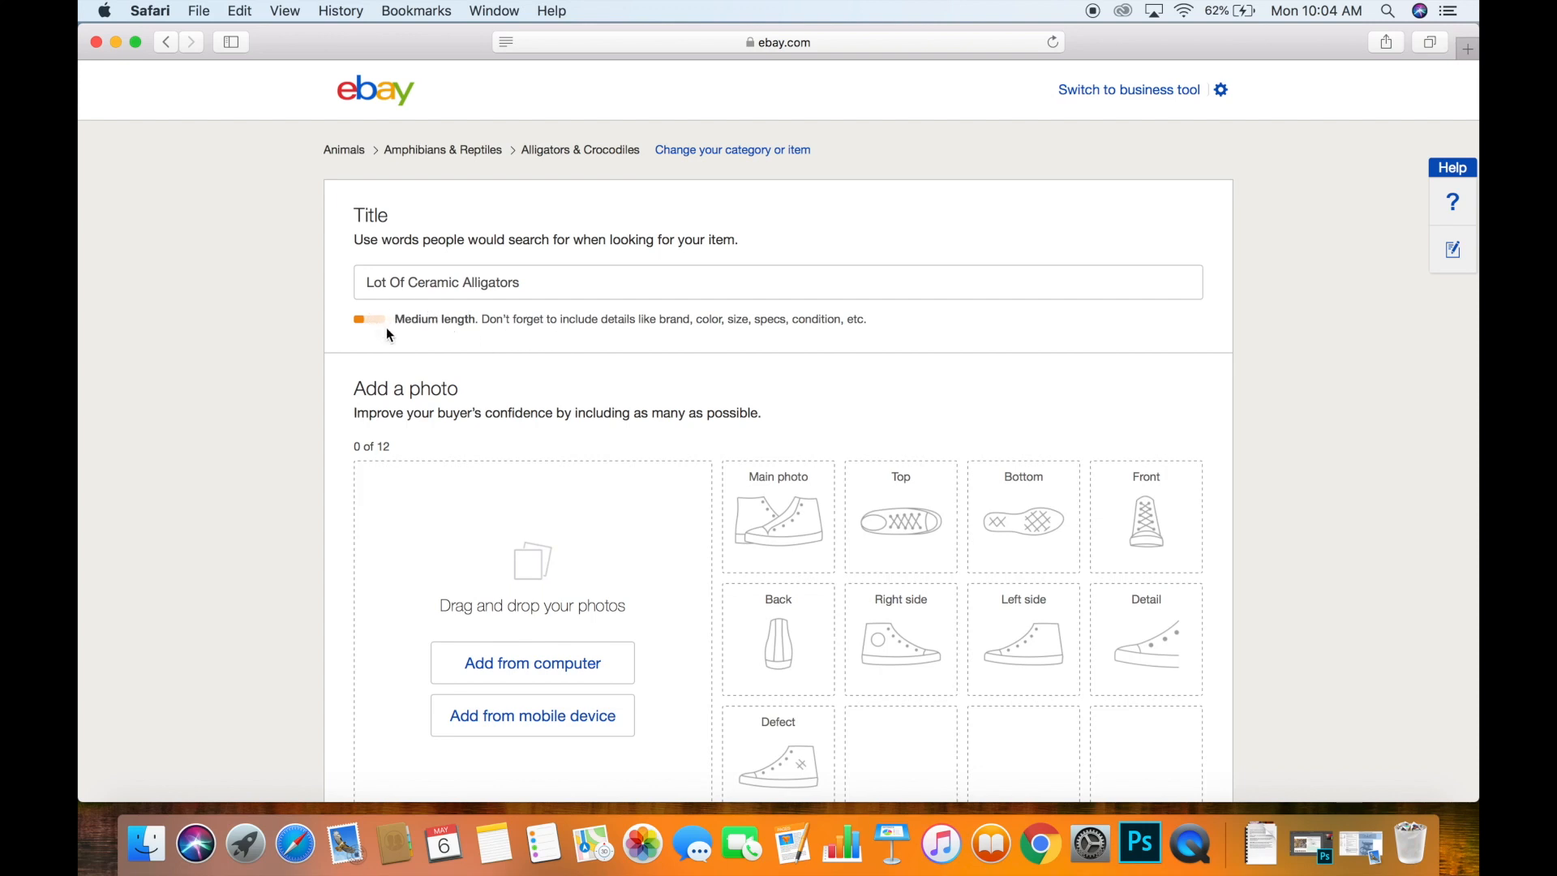
Expand the listing title to "Lot Of 3 Ceramic Family Of Alligators"
click(553, 281)
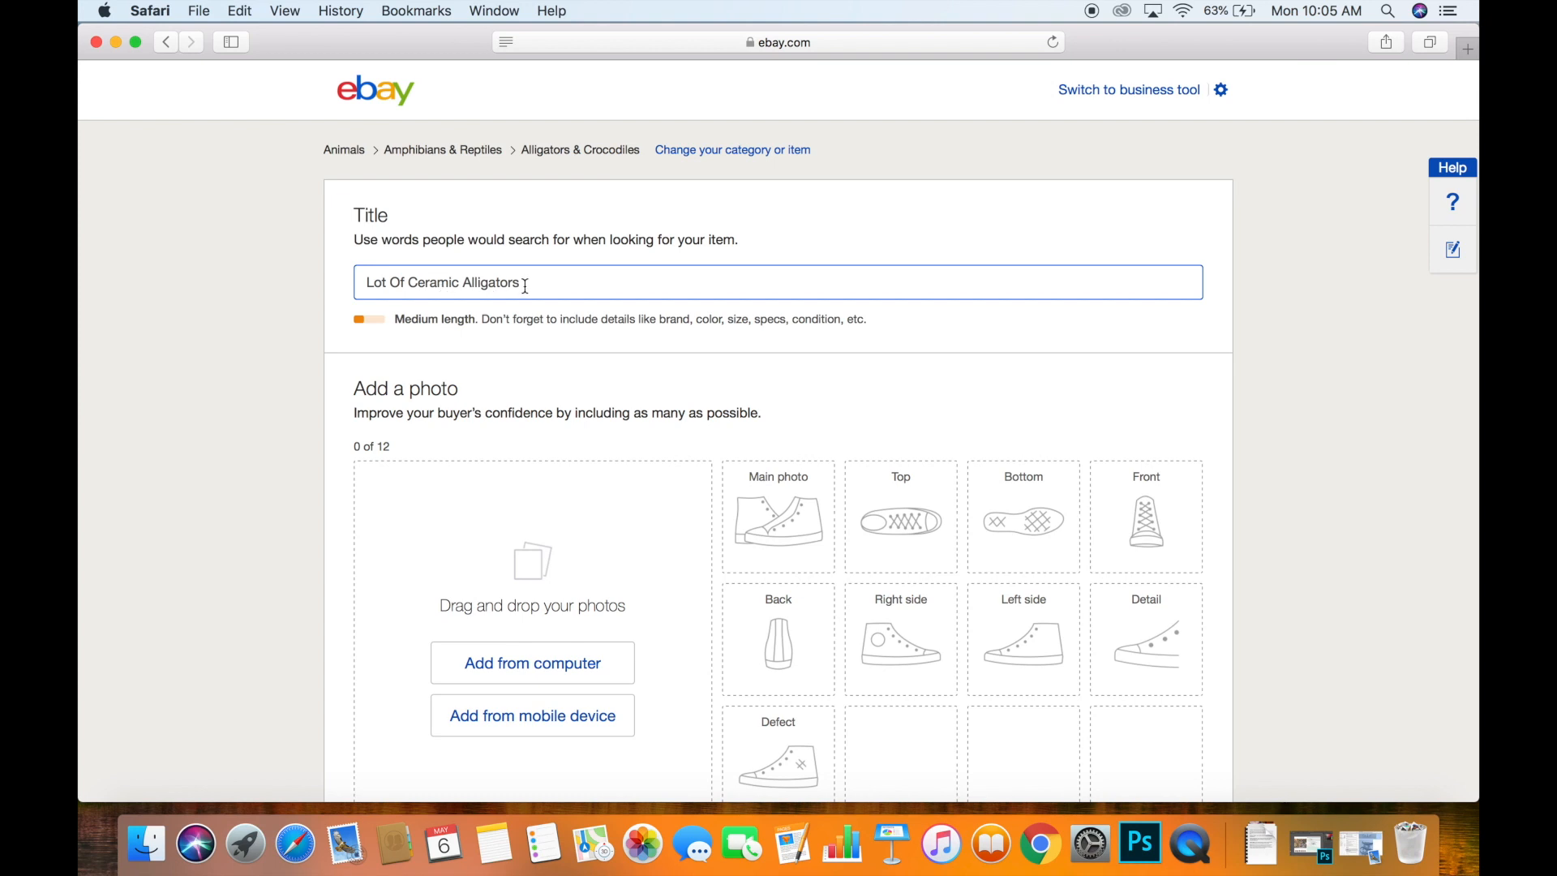
click(462, 283)
text(Family)
click(411, 282)
text(3)
click(520, 282)
text(Of)
click(630, 283)
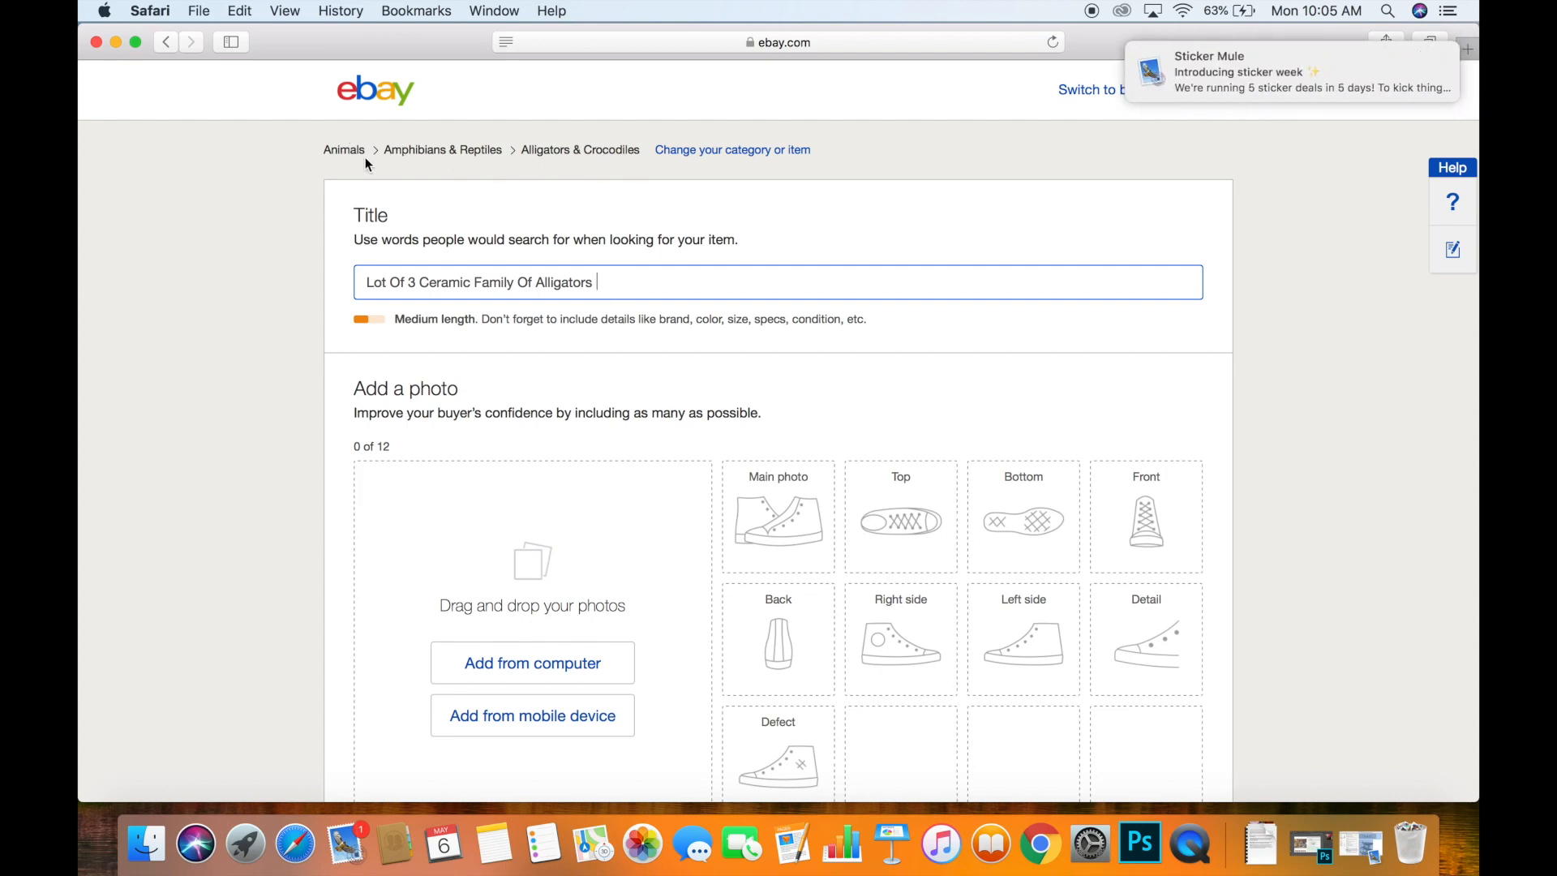
Add the photos IMG_6520.jpg, IMG_6521.jpg, IMG_6522.PNG, IMG_6523.jpg and IMG_6524.jpg from the Desktop to the listing
scroll(714, 197, down, 2)
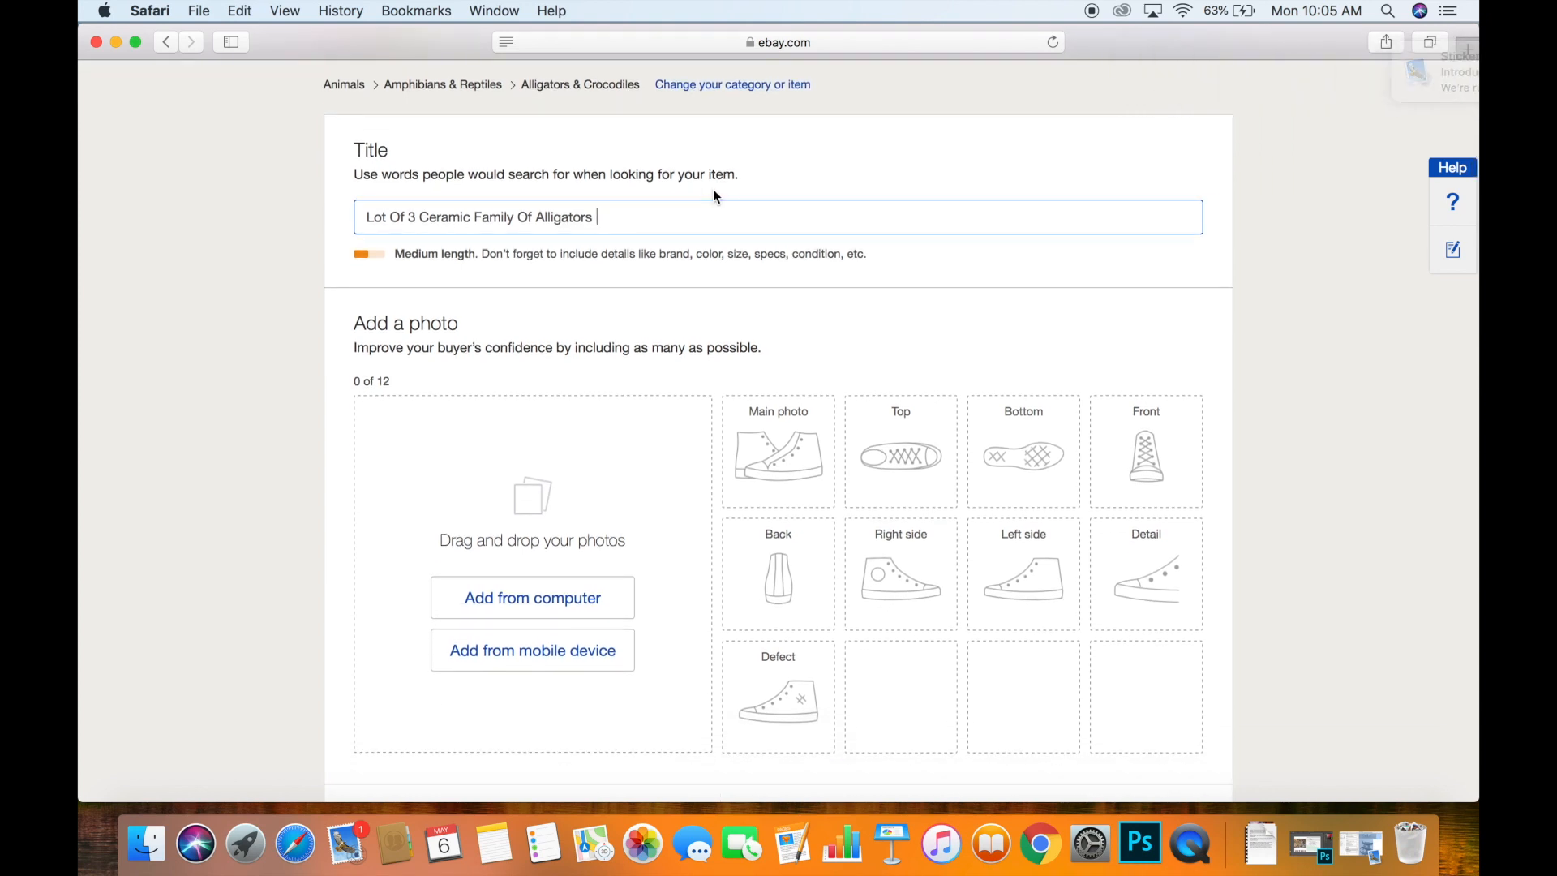
scroll(713, 194, down, 1)
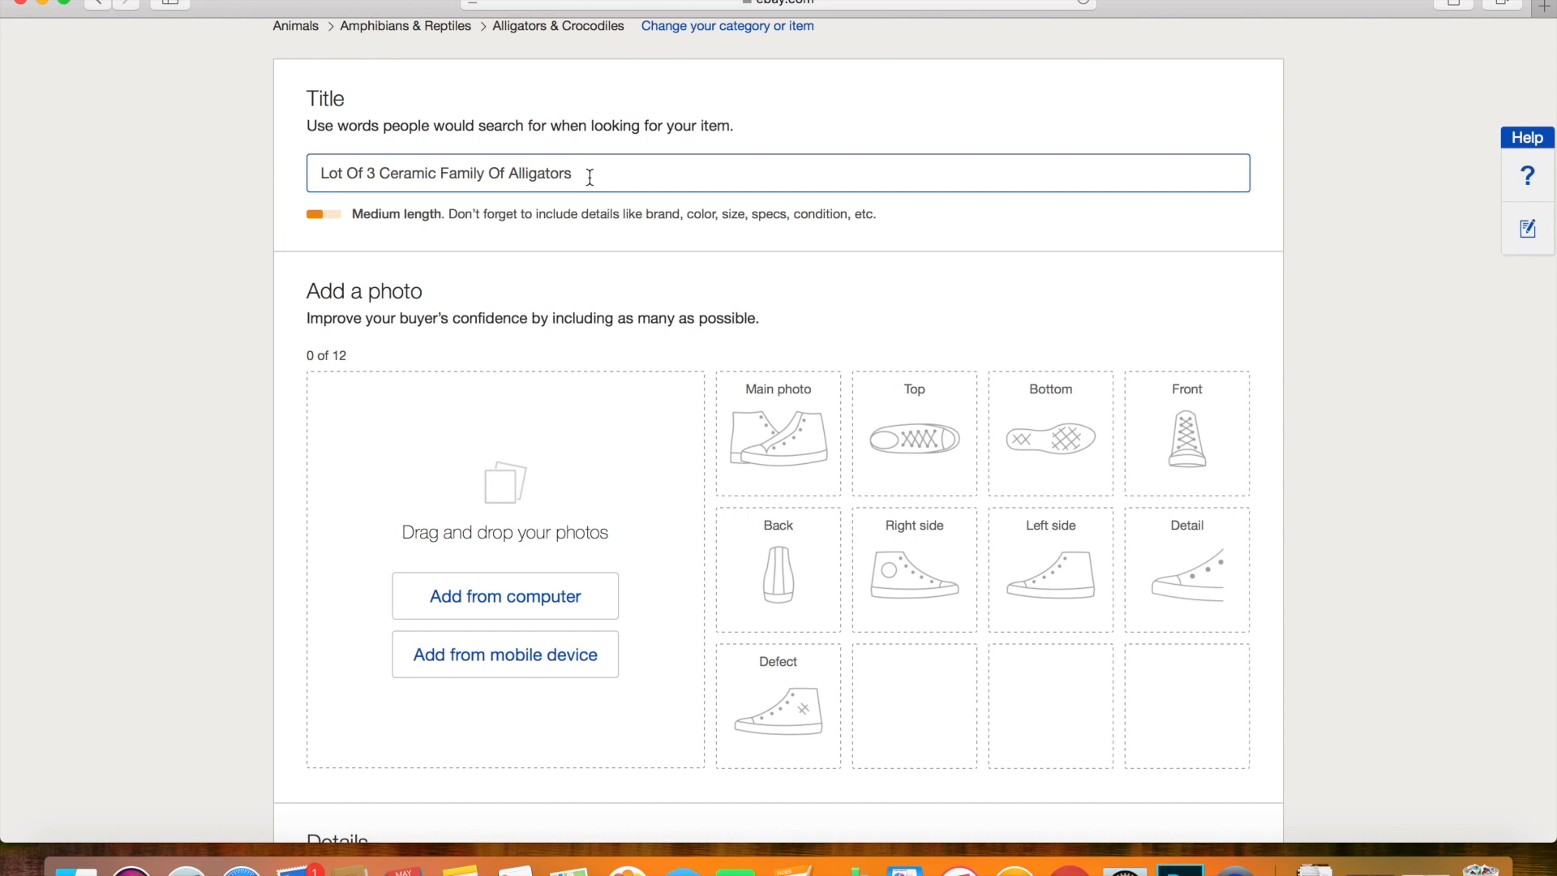
scroll(619, 350, down, 5)
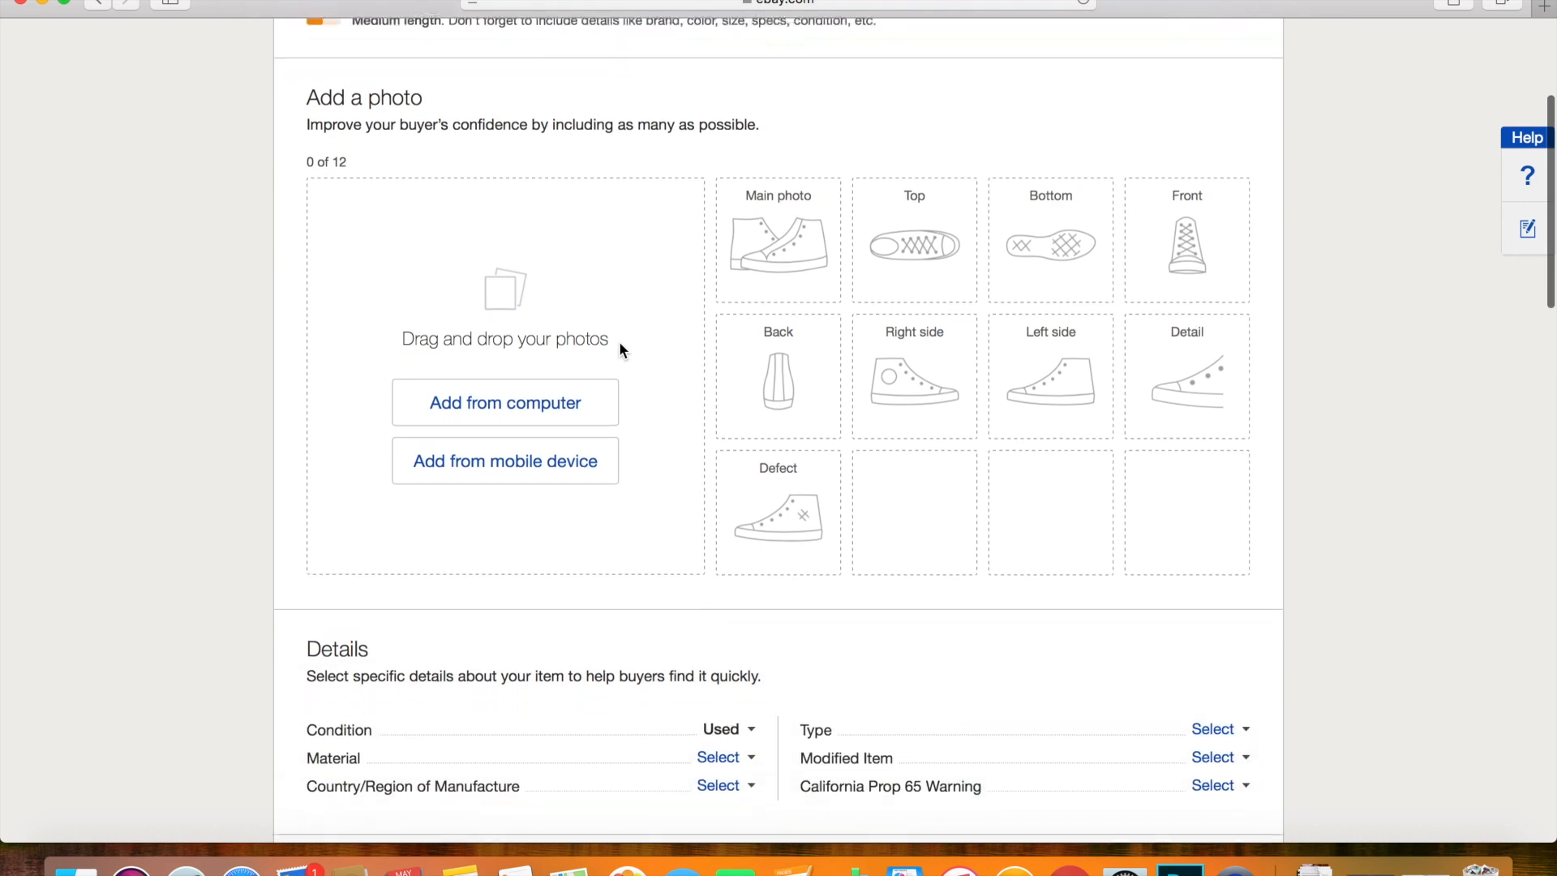
click(573, 405)
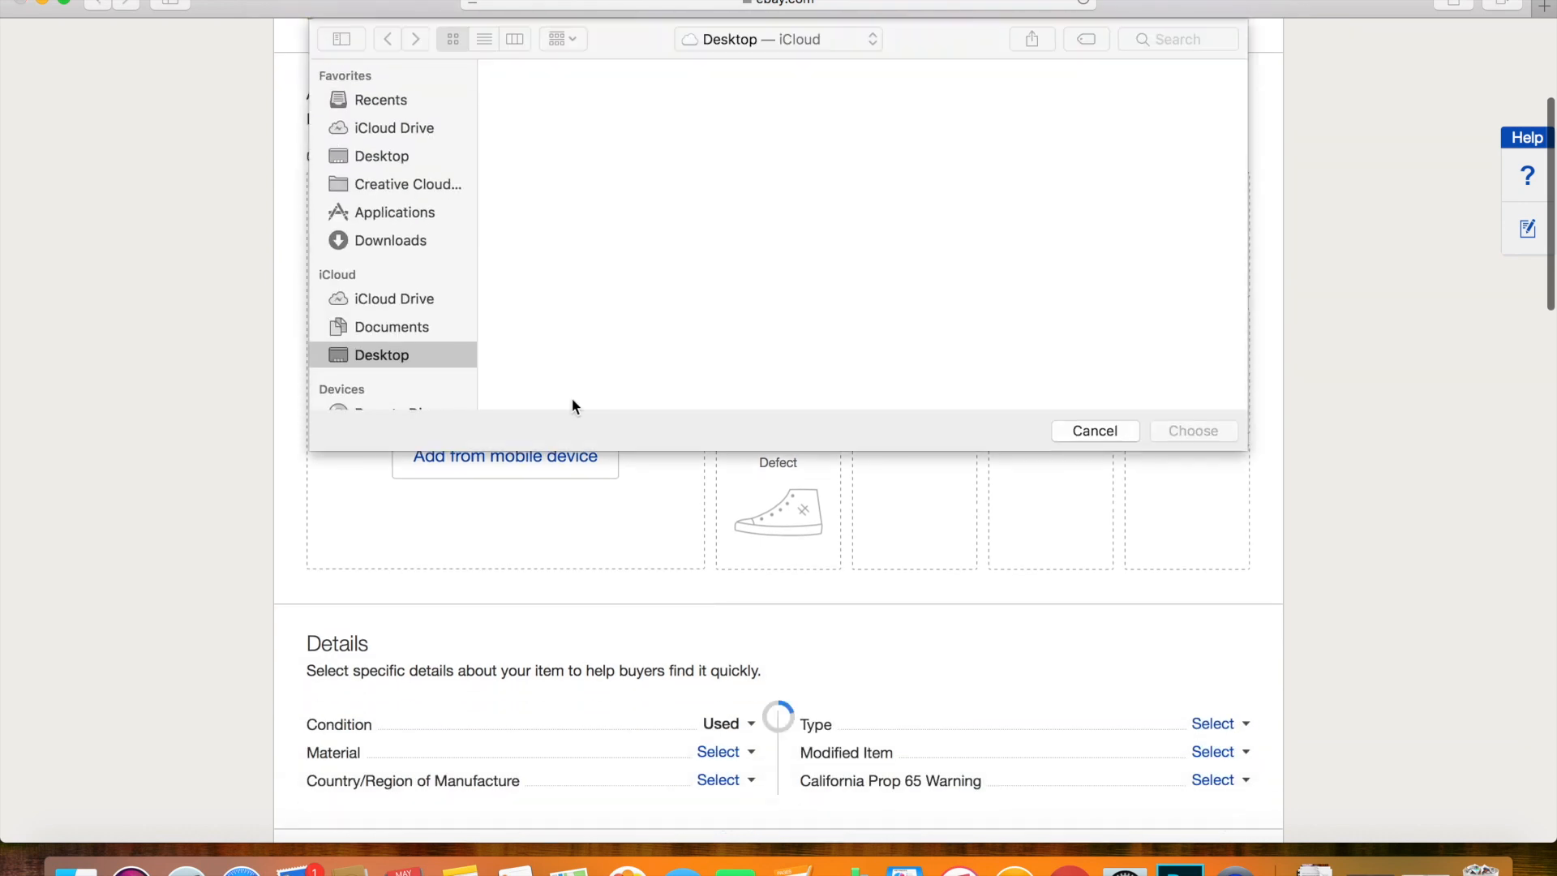
click(401, 156)
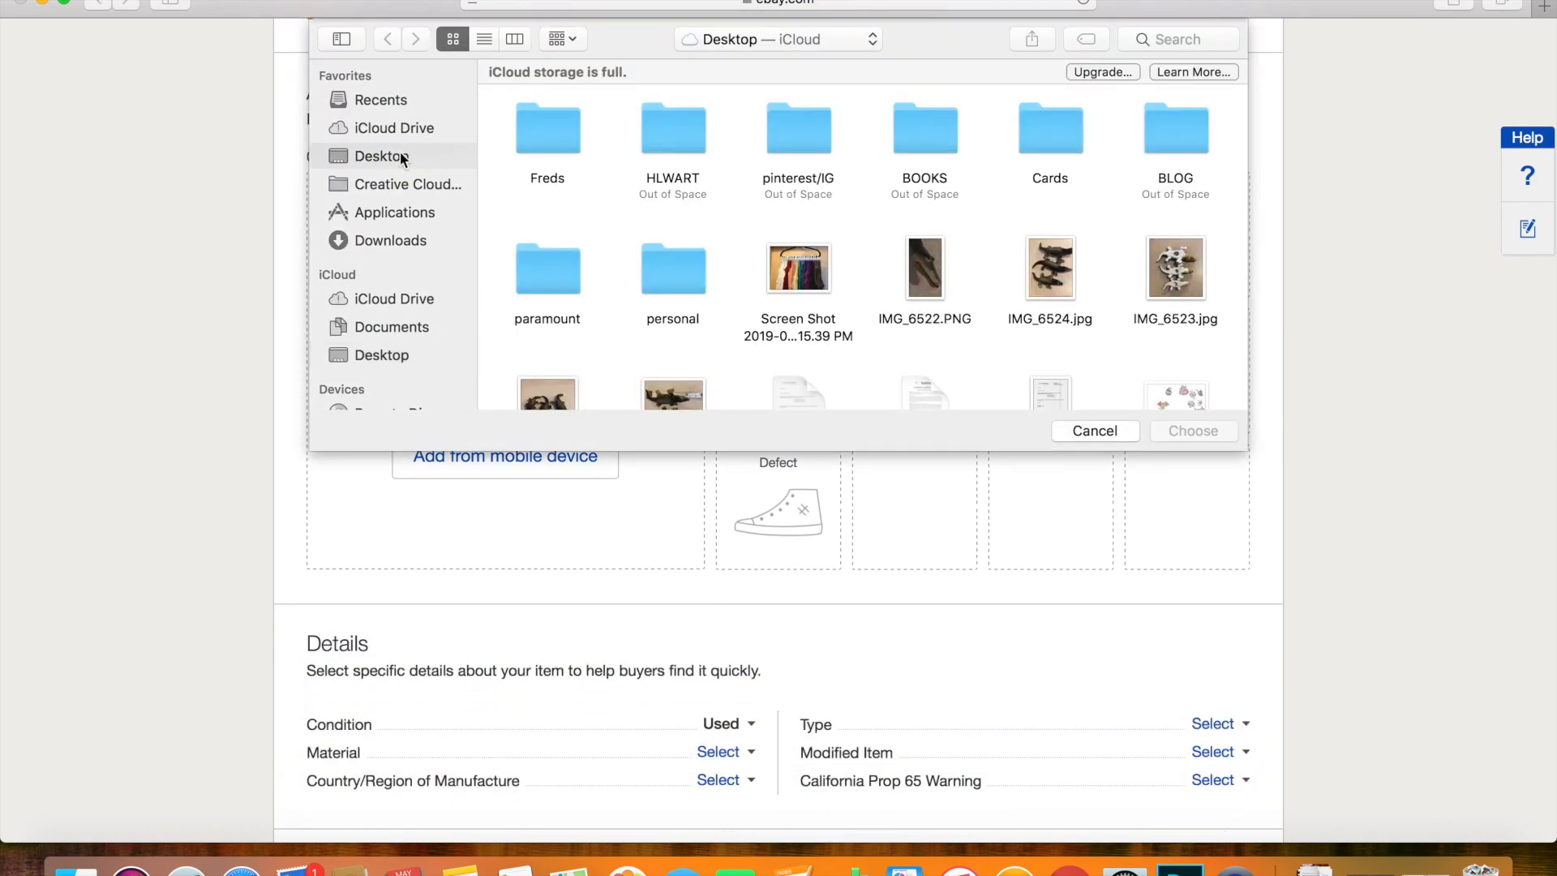
click(929, 276)
super+click(1064, 286)
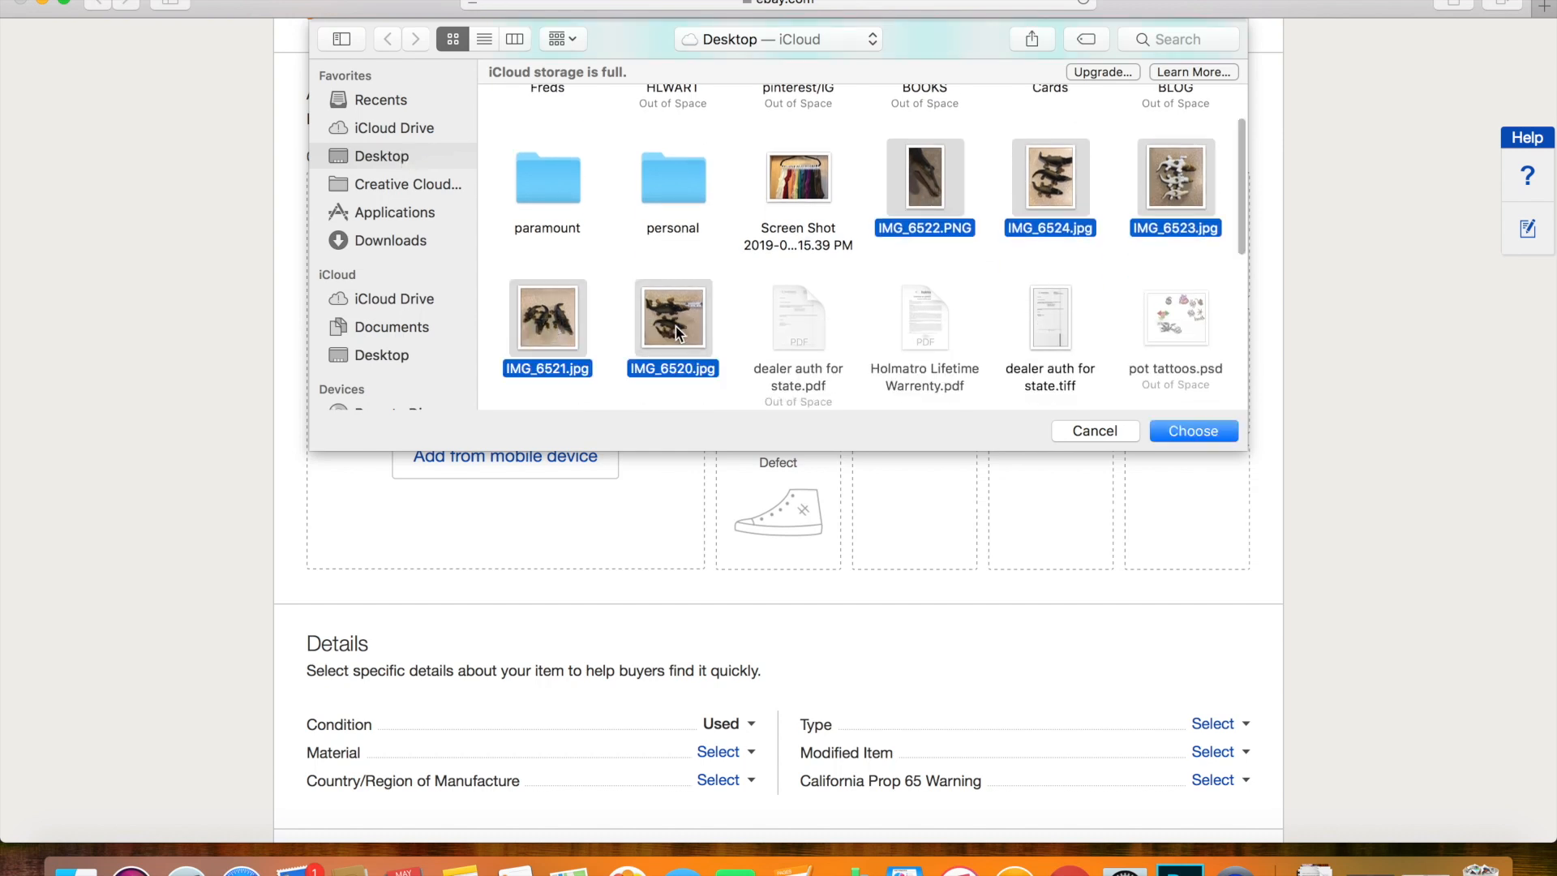
click(1189, 429)
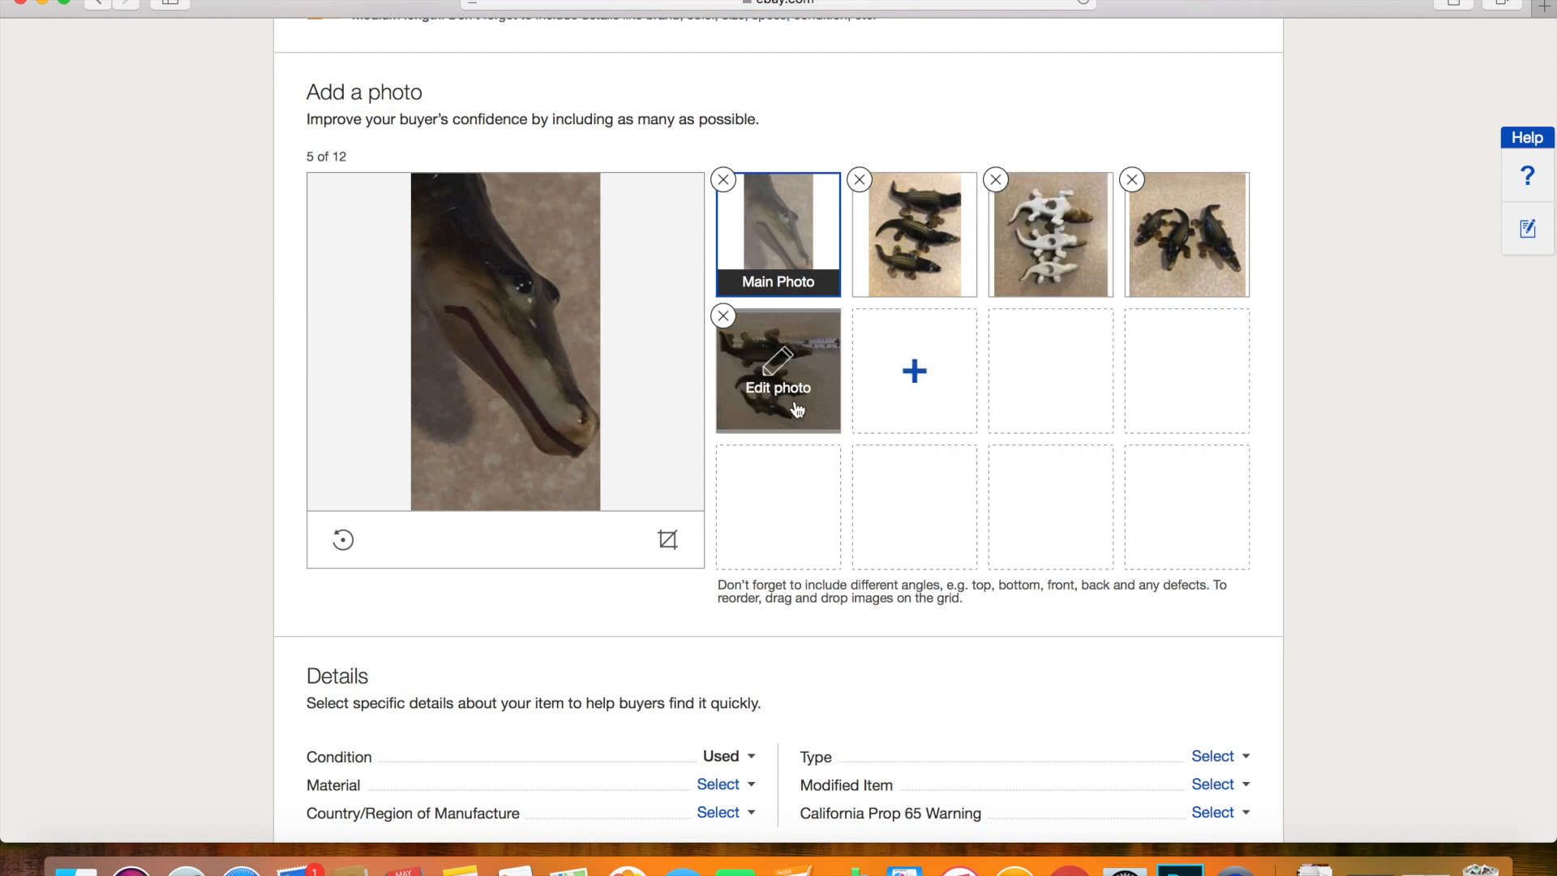
Move the ruler photo and the side-by-side alligators photo ahead of the head close-up, and rotate the side-by-side photo so the heads point up
mouse_move(786, 216)
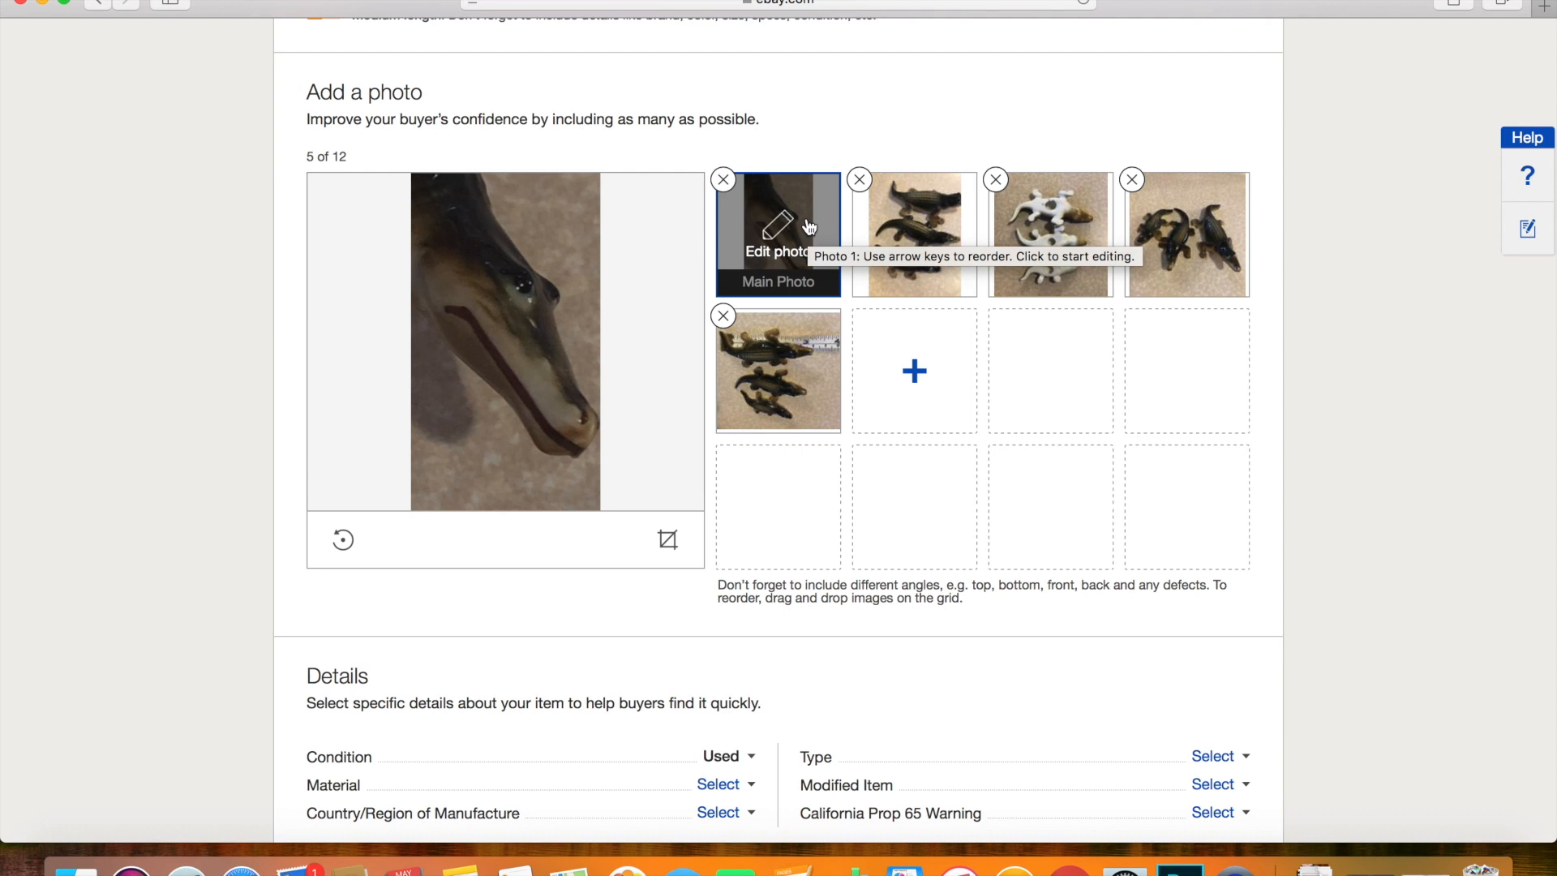
mouse_move(790, 382)
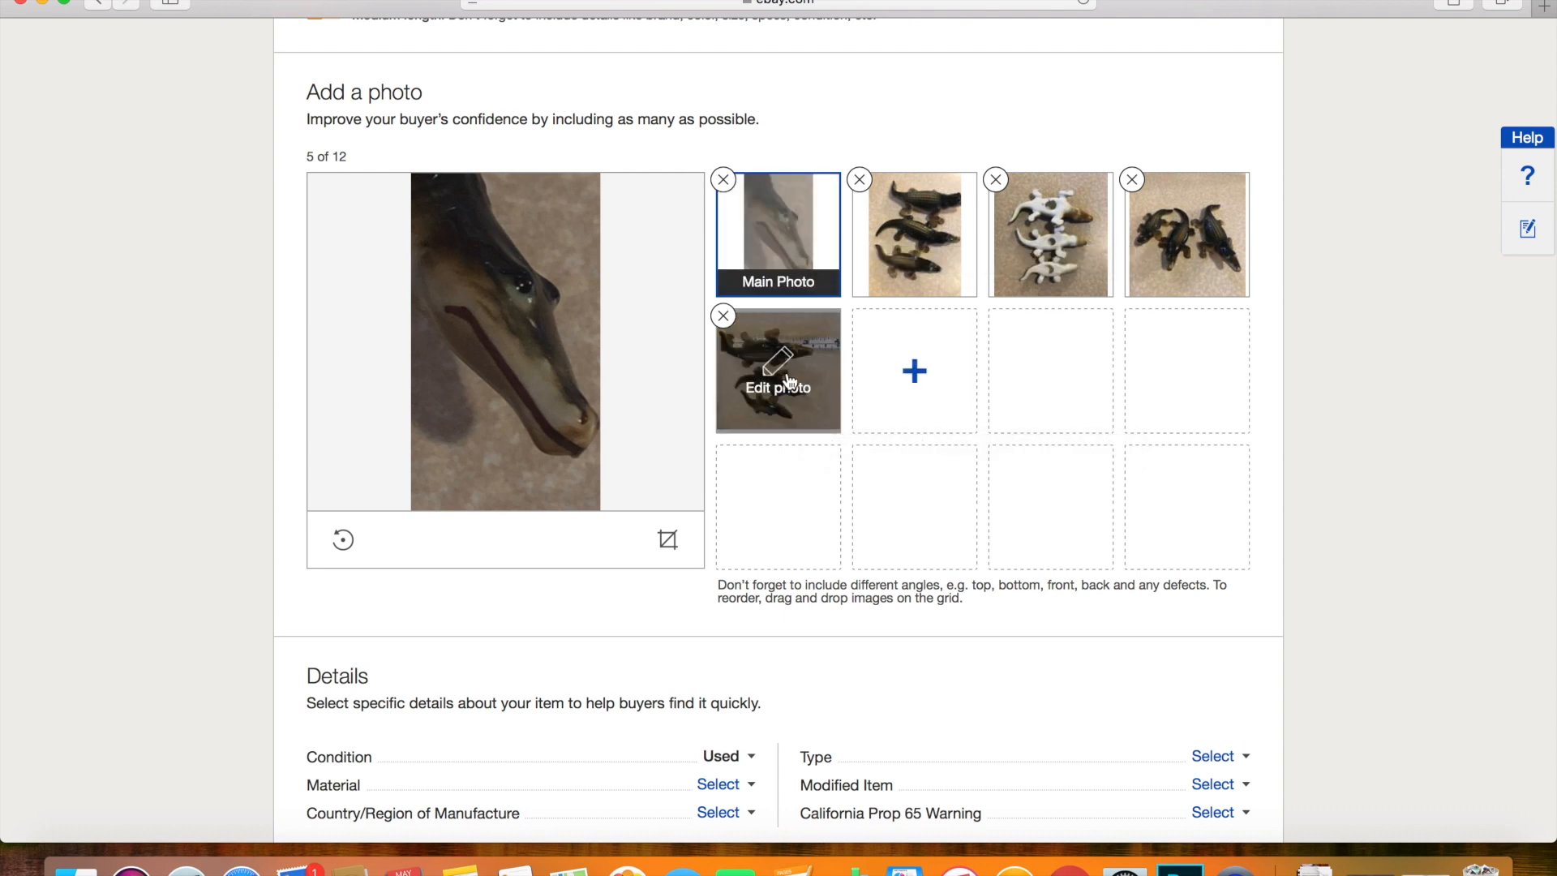
drag(789, 381, 775, 268)
click(807, 272)
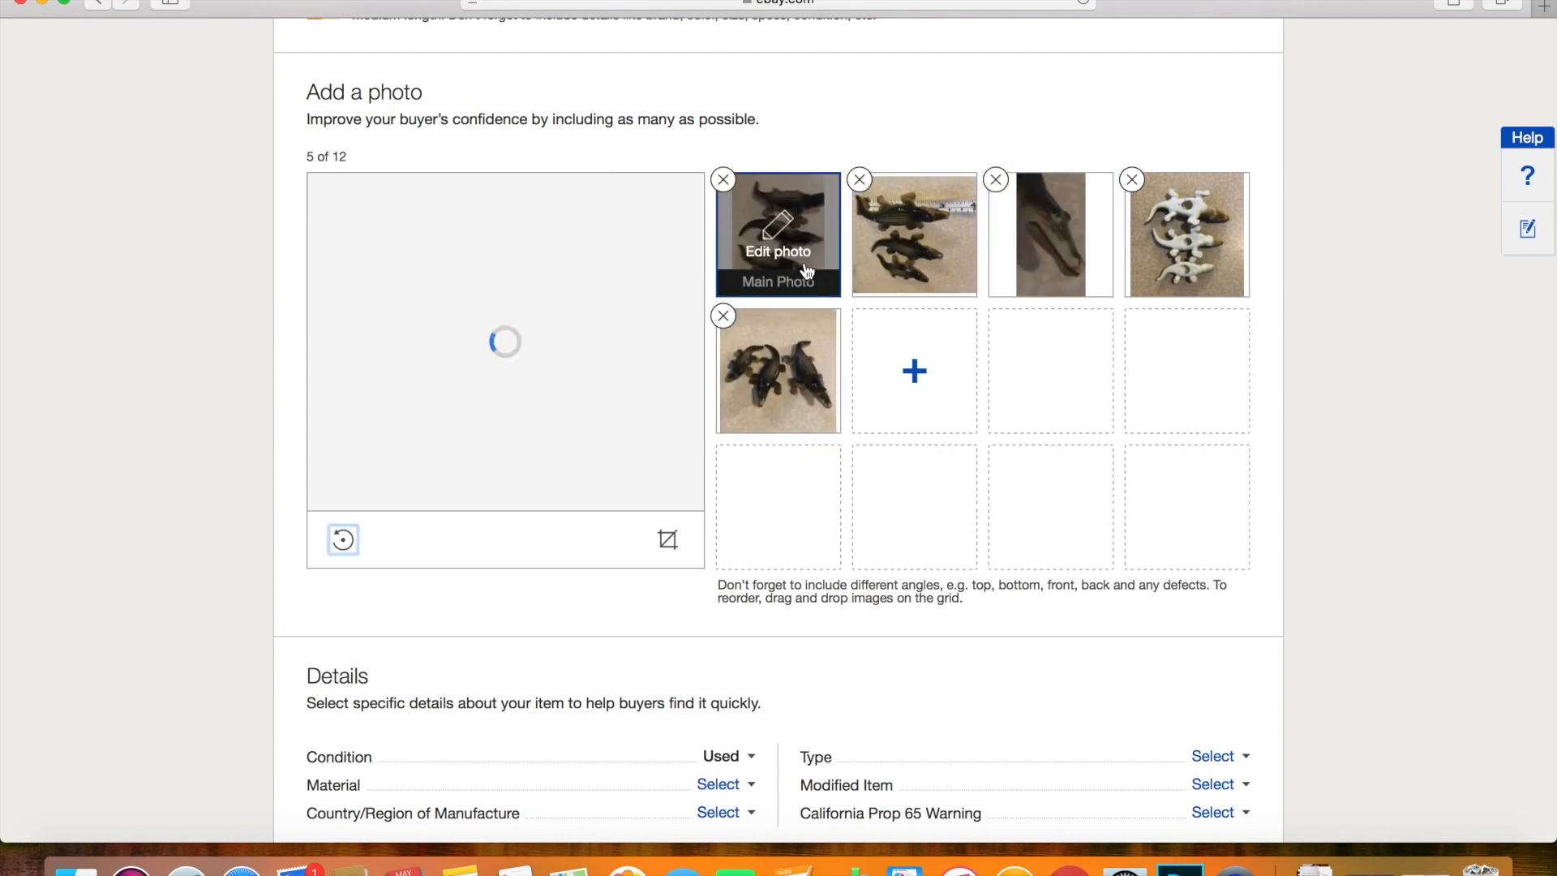
click(344, 541)
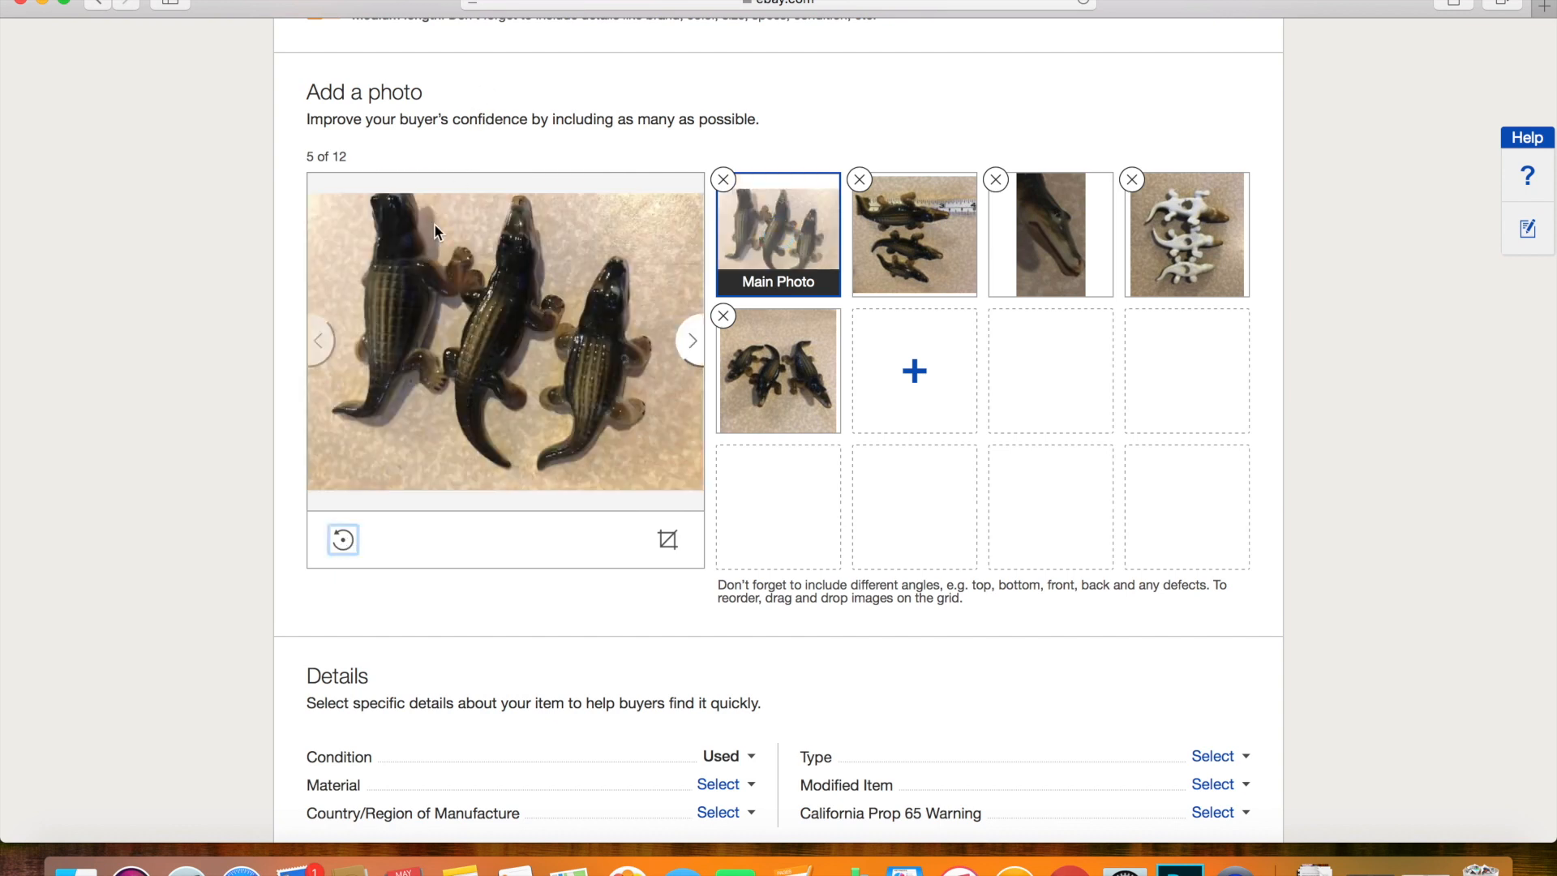
Make the photo of the three alligators fanned out facing forward the main photo, and preview the side-by-side and underside photos
click(761, 367)
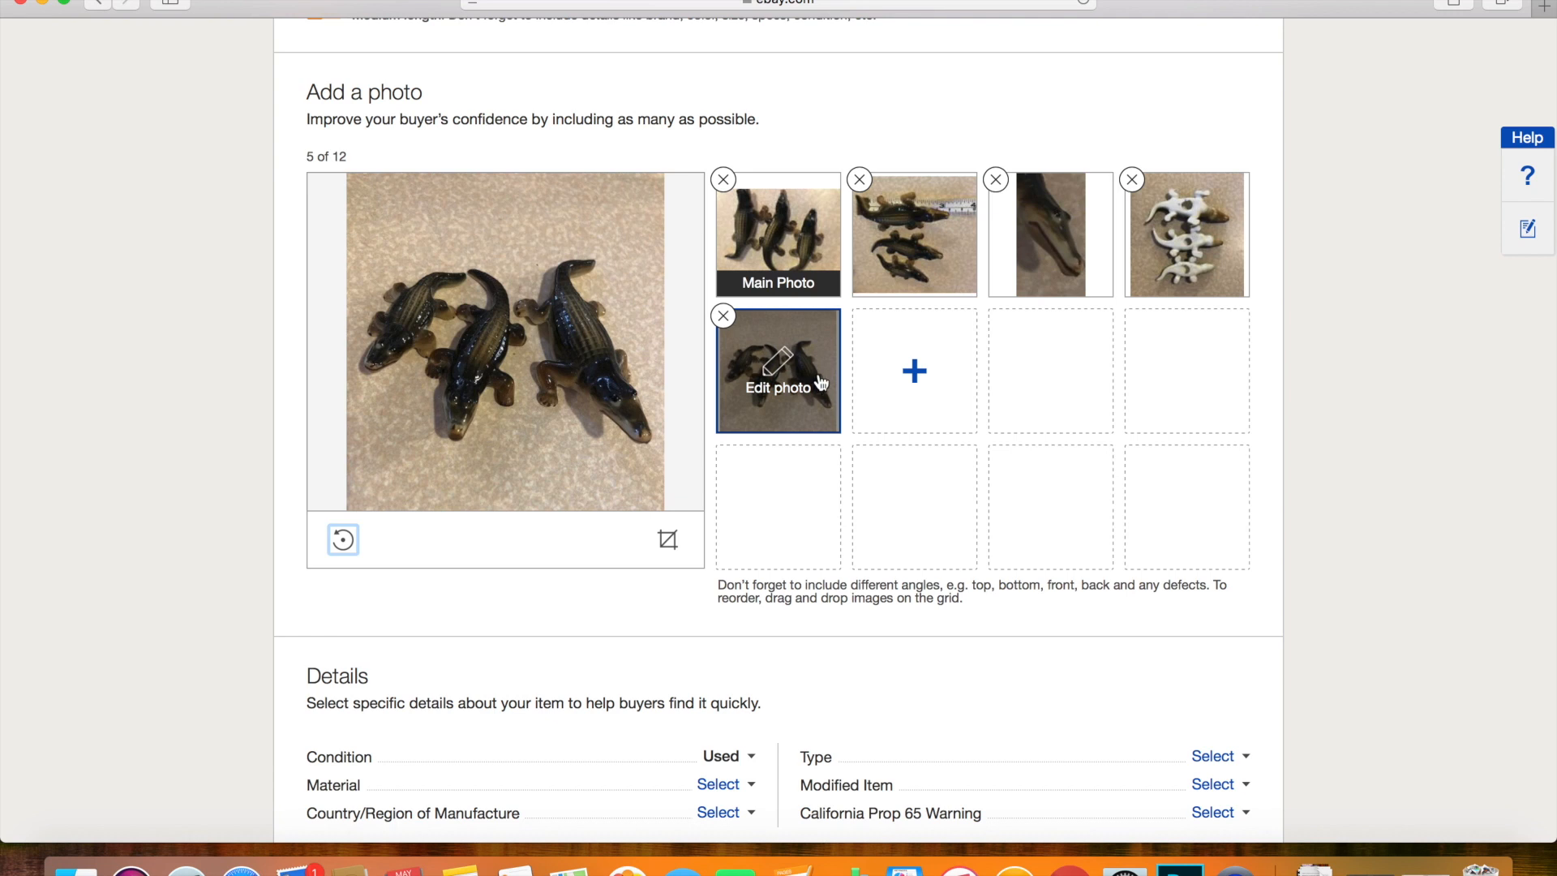
drag(810, 392, 807, 197)
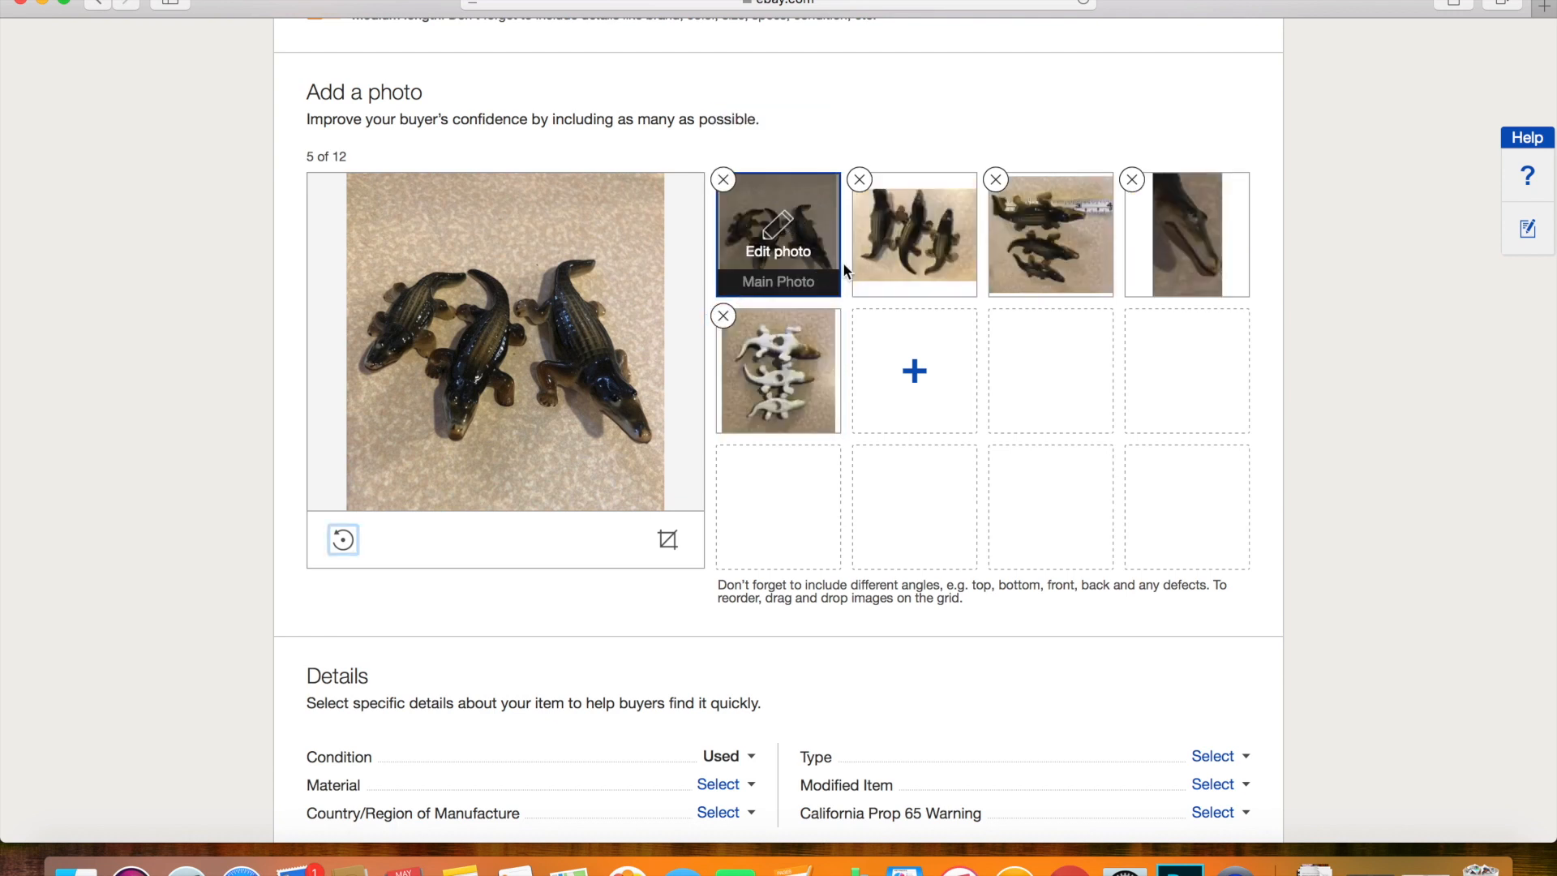
click(914, 251)
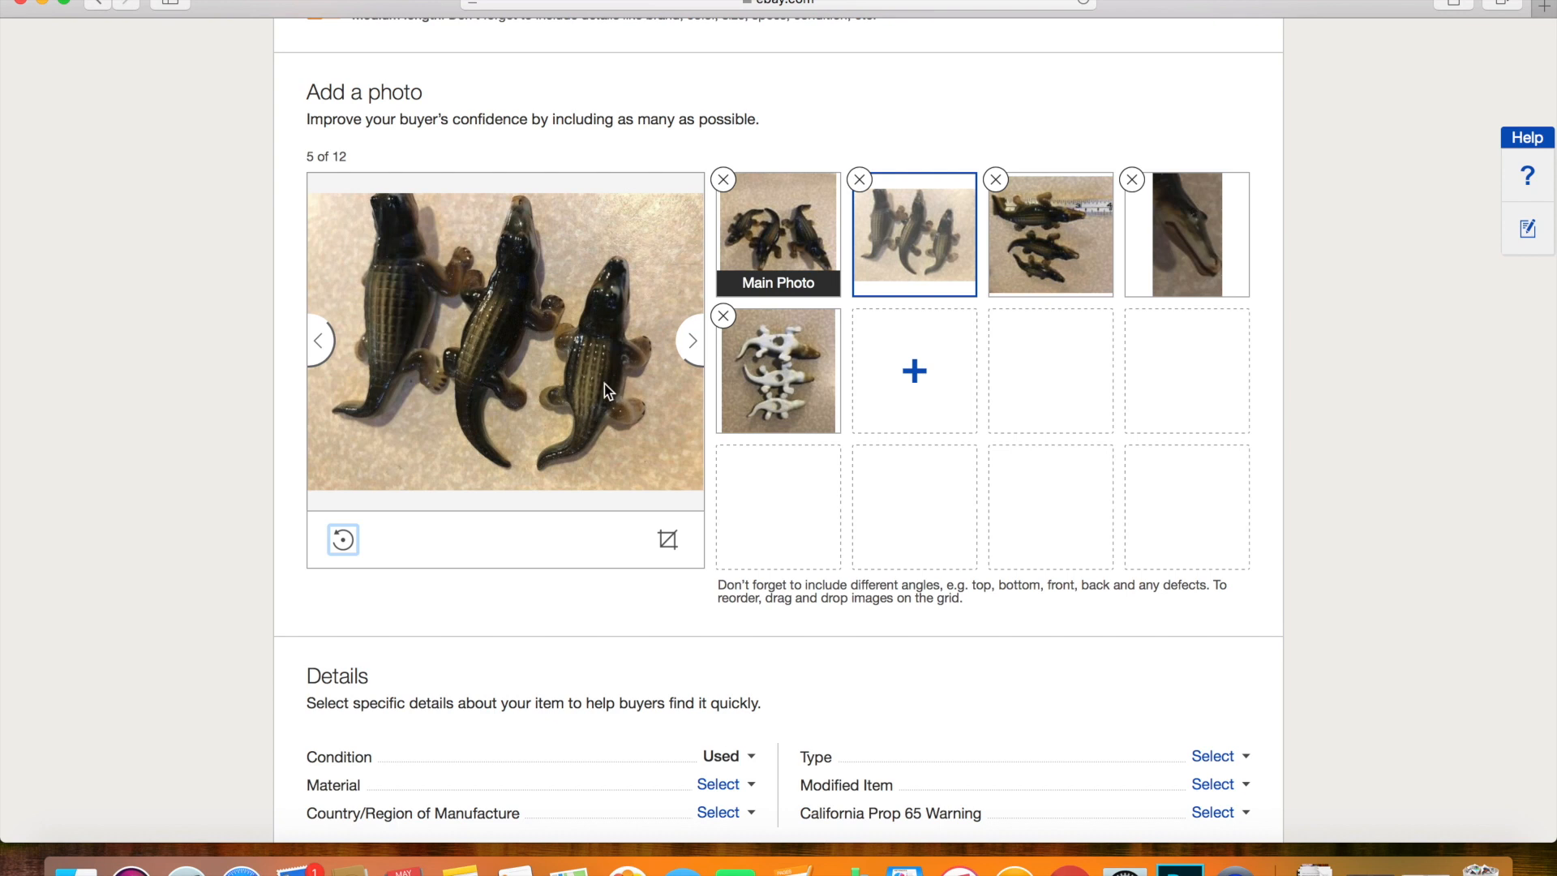
mouse_move(1032, 248)
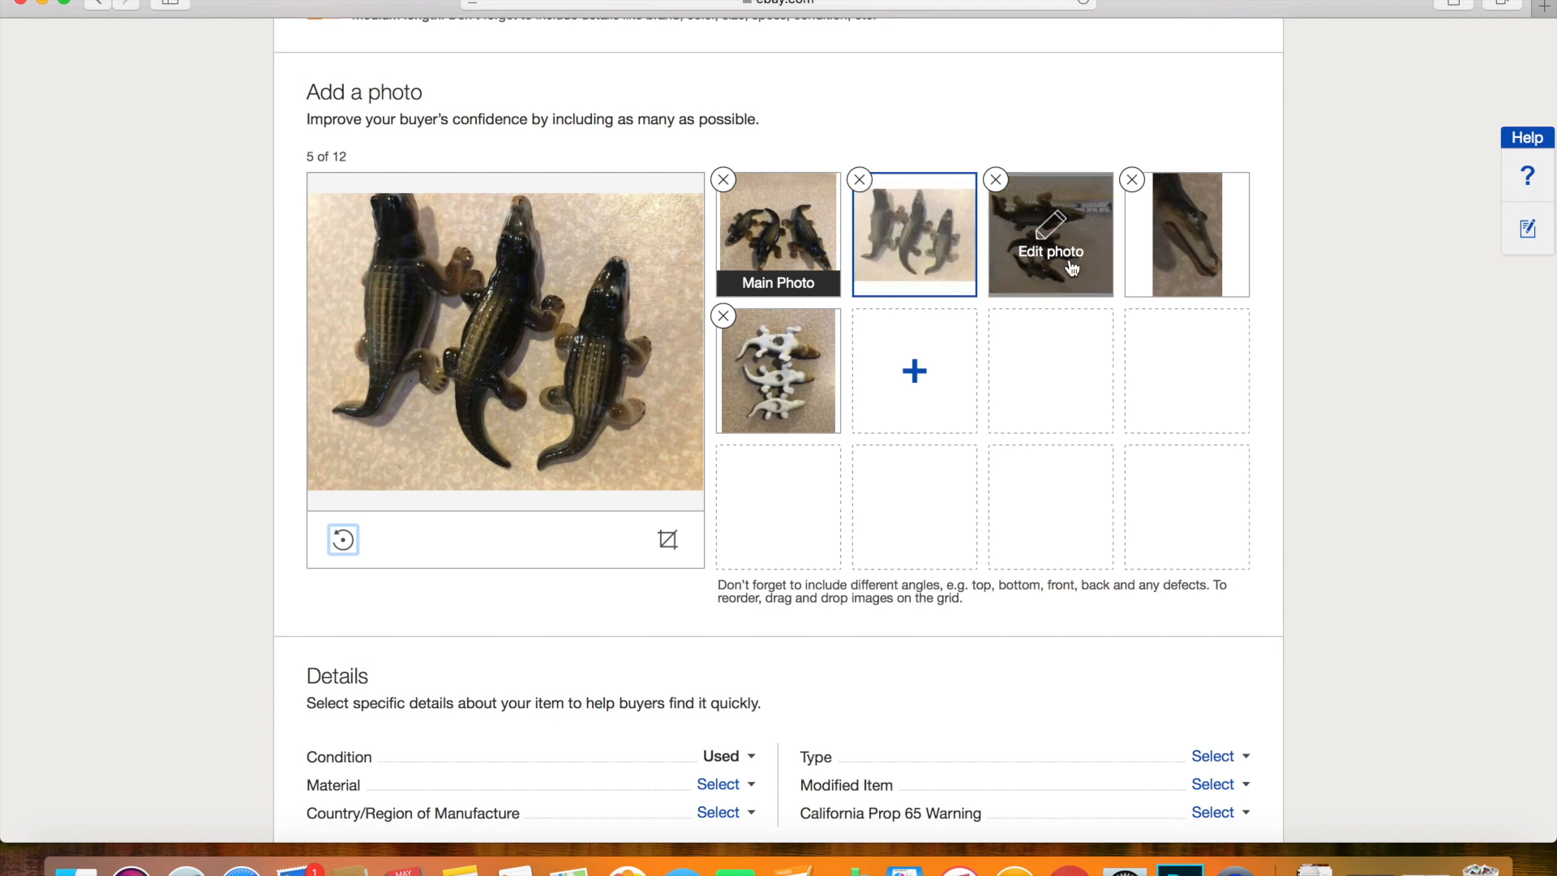
click(776, 389)
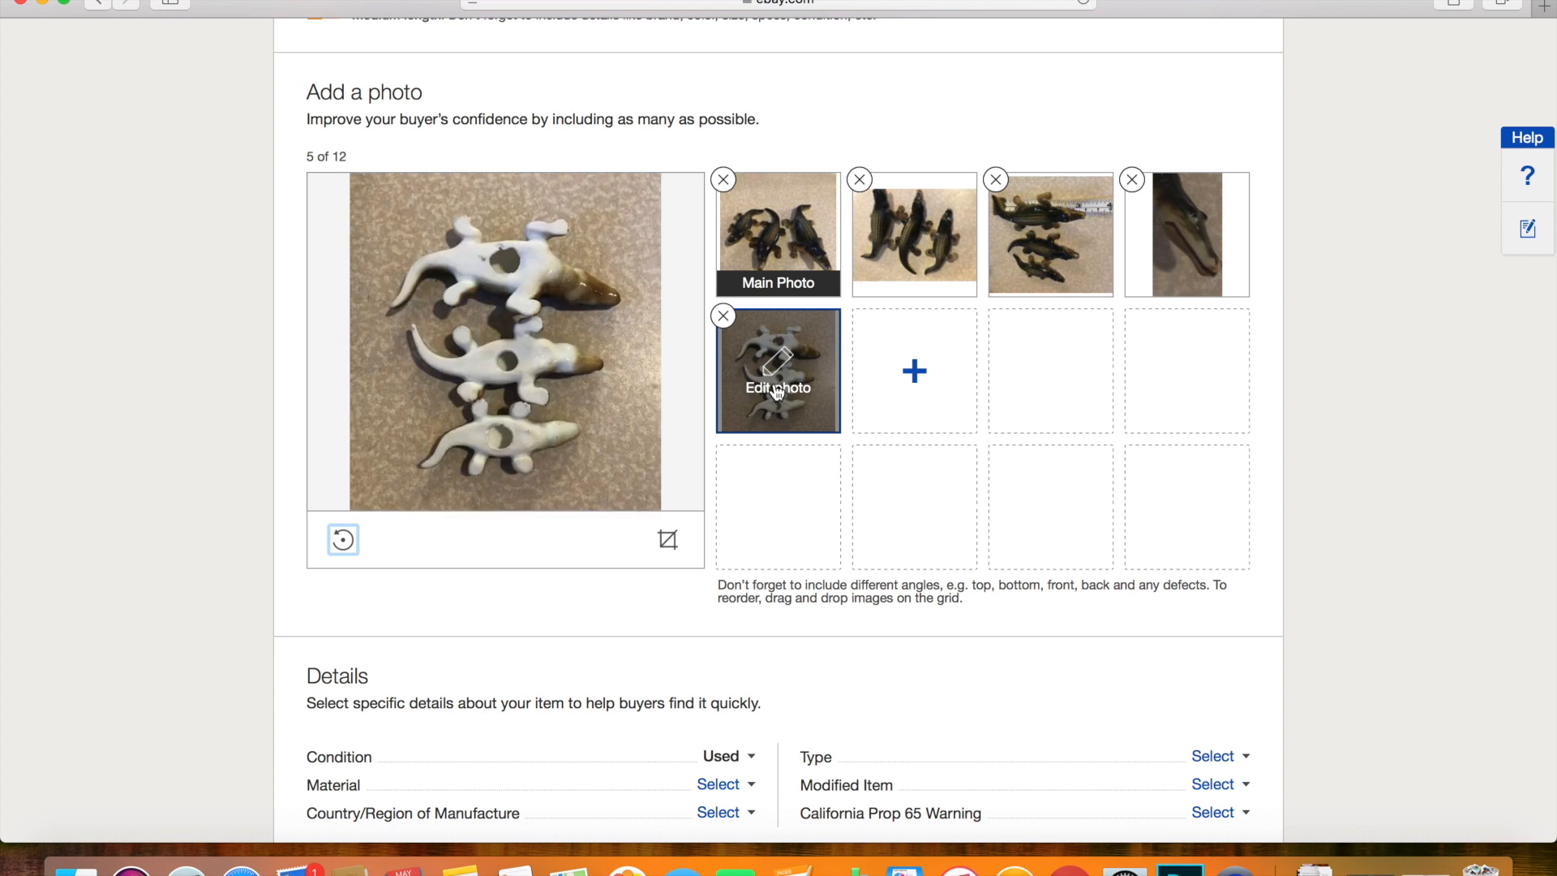
Rotate the underside photo and the ruler photo so the alligators' heads point up, and preview the head close-up and underside photos
click(345, 540)
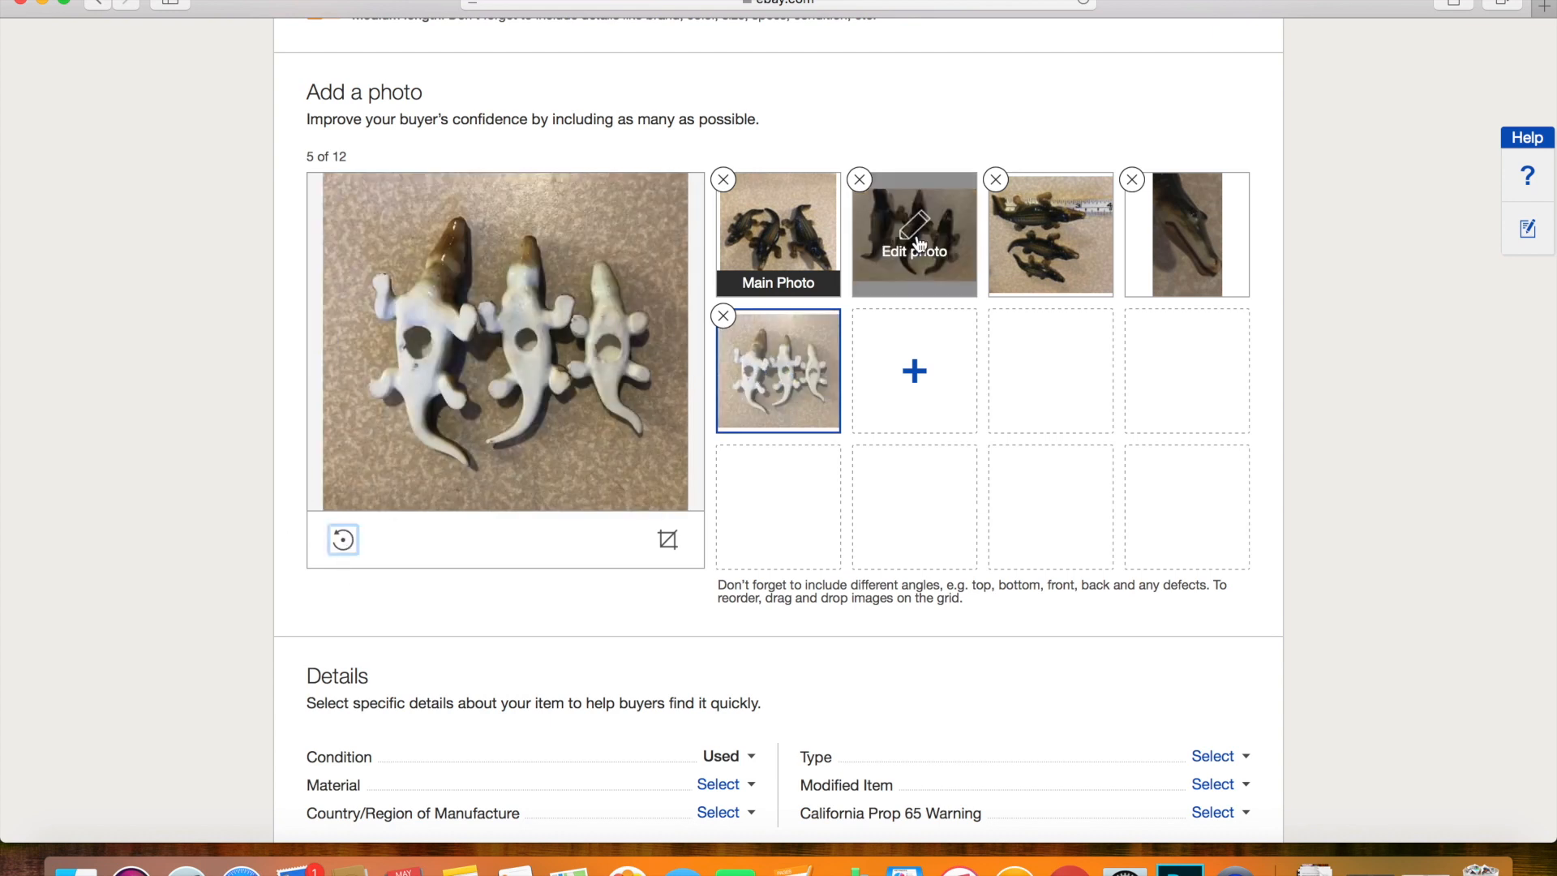
click(1057, 237)
mouse_move(582, 284)
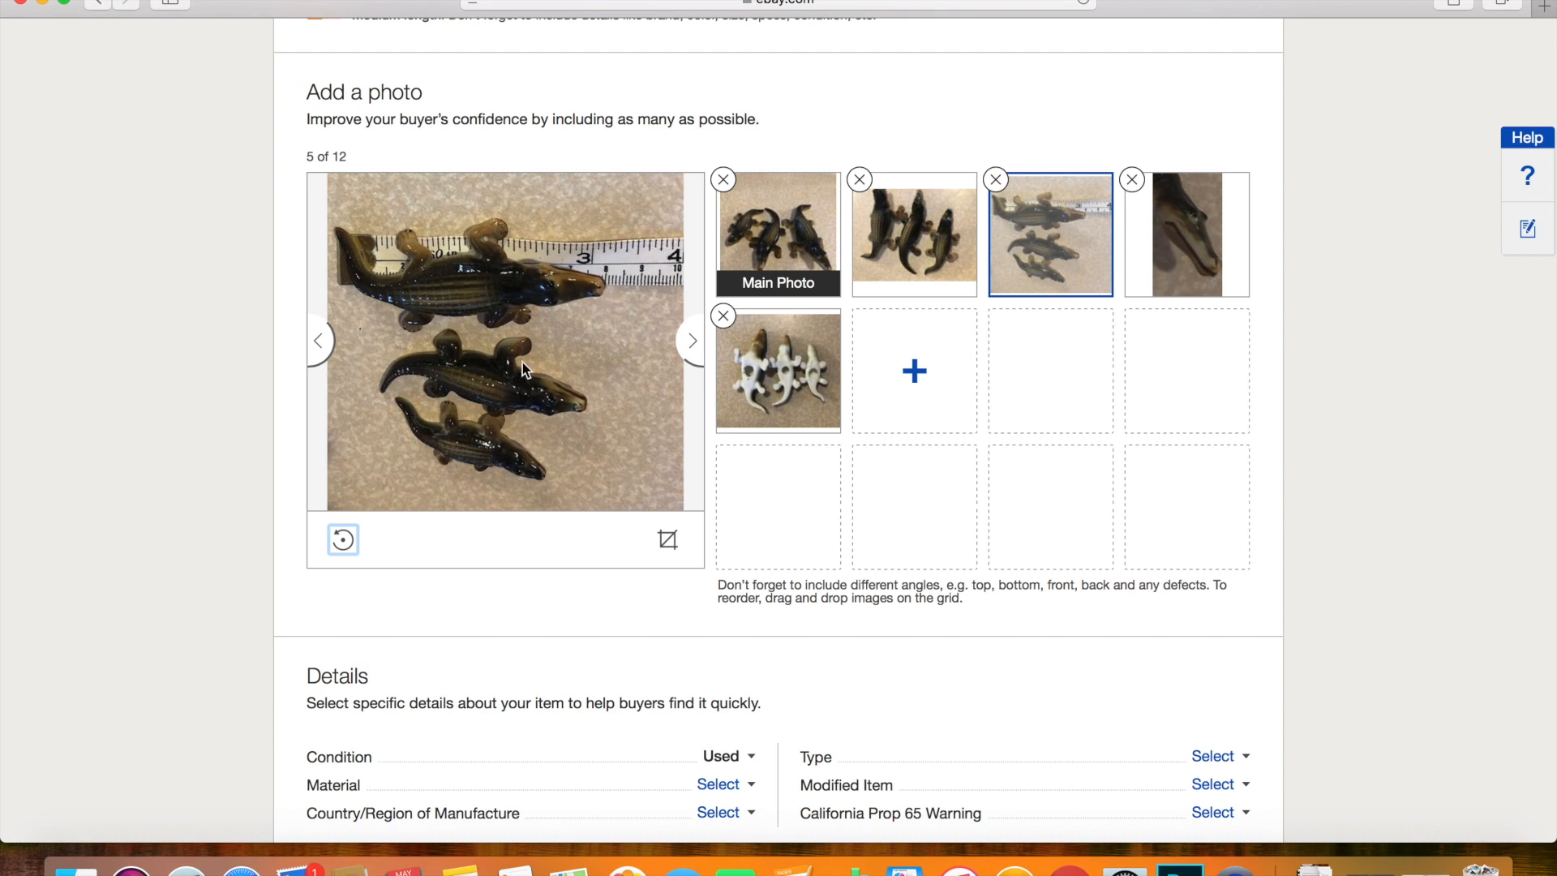
click(343, 541)
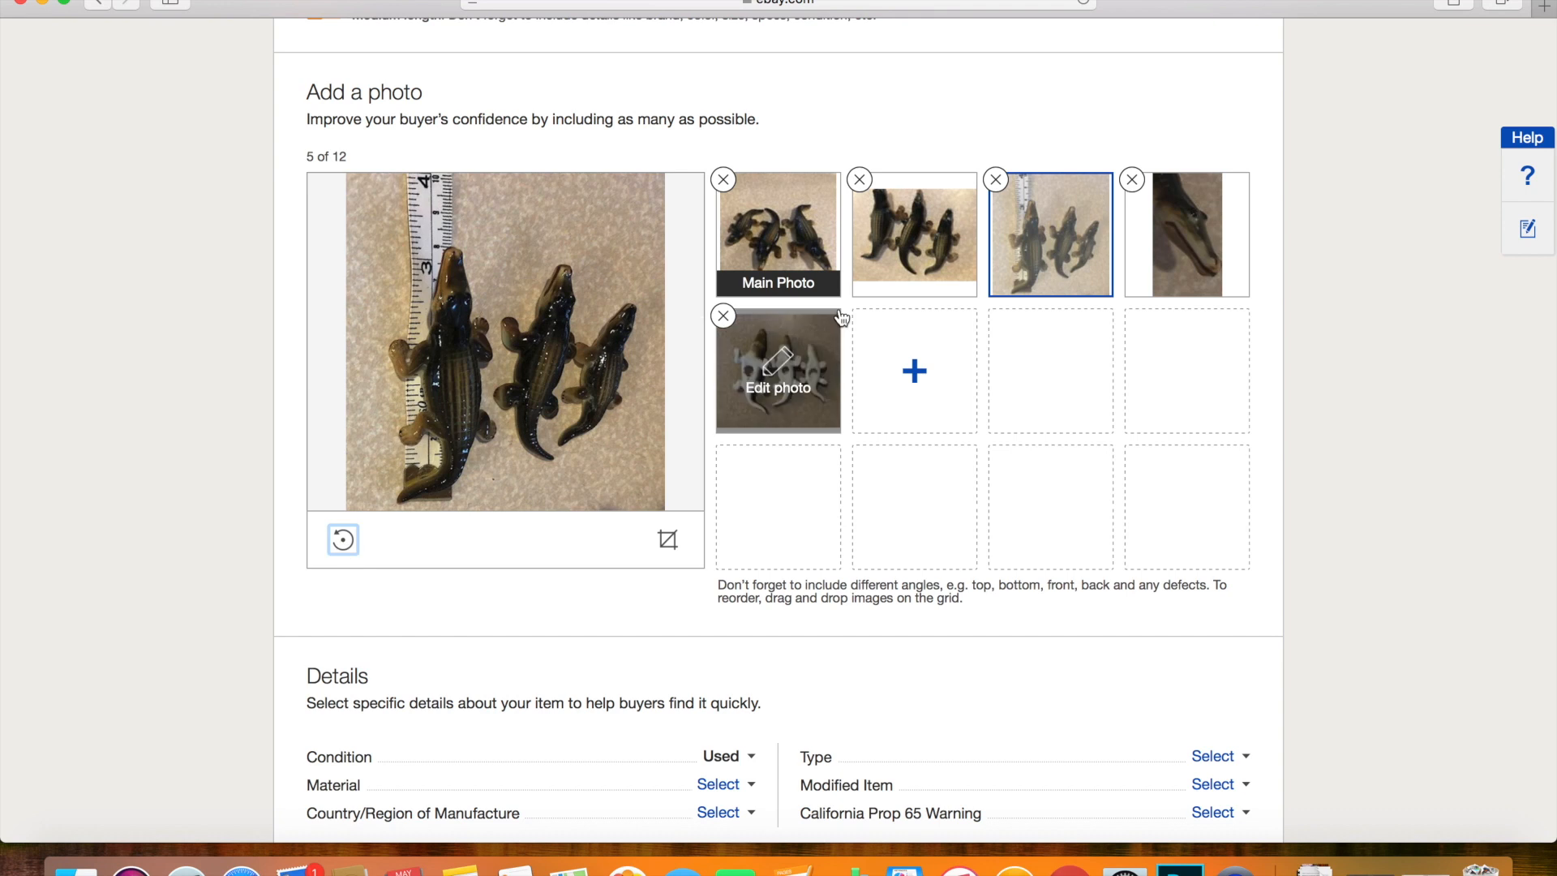
mouse_move(1209, 268)
click(1211, 268)
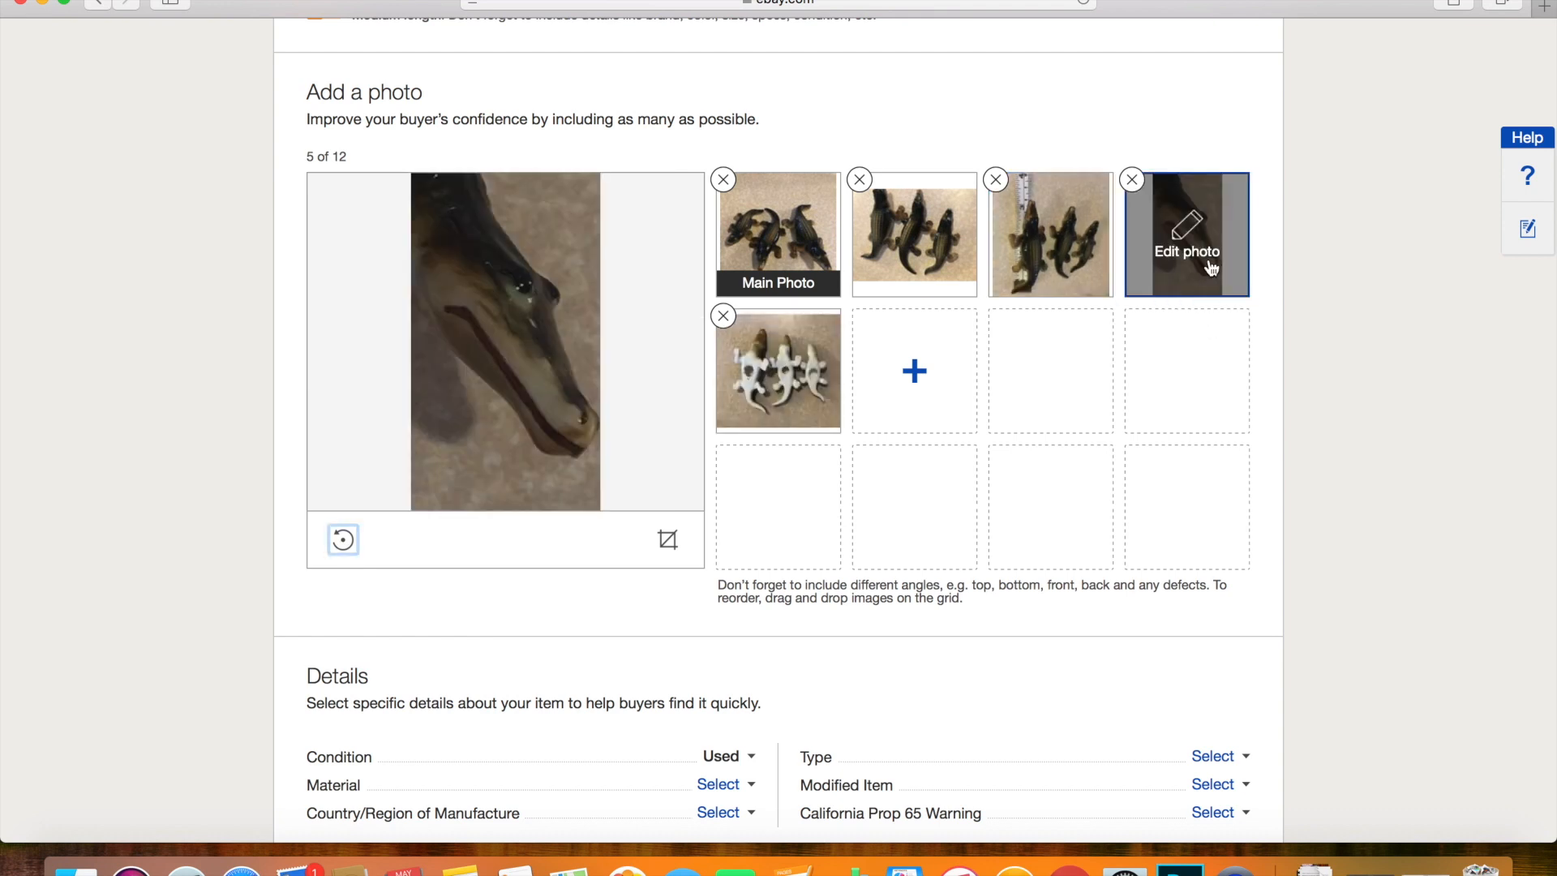
click(796, 395)
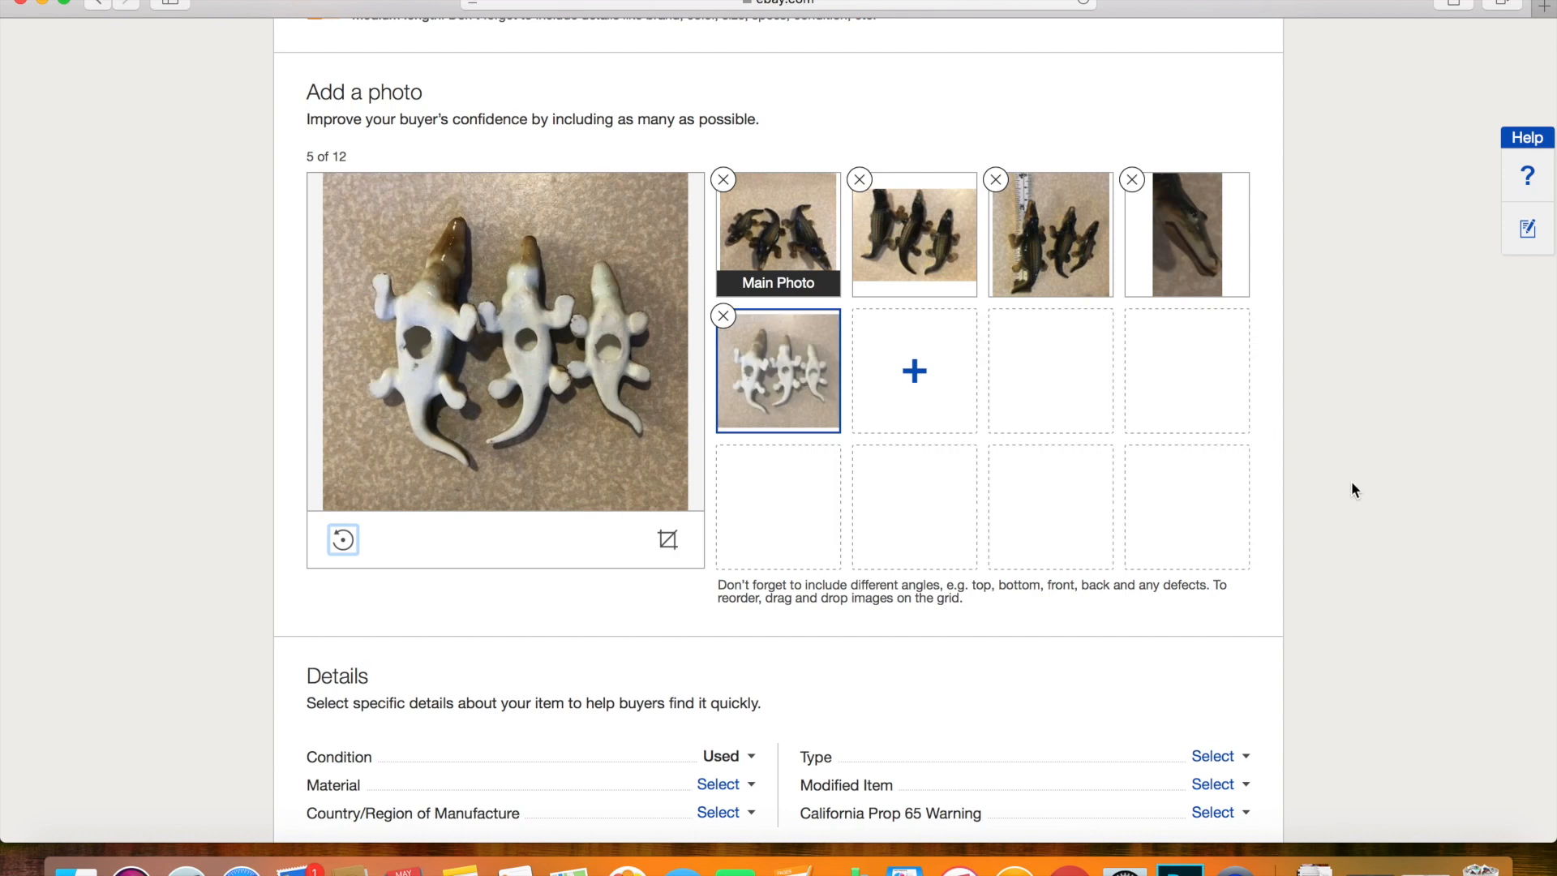
Set the item's material to the custom value "Ceramic" in the listing details
scroll(1352, 484, down, 5)
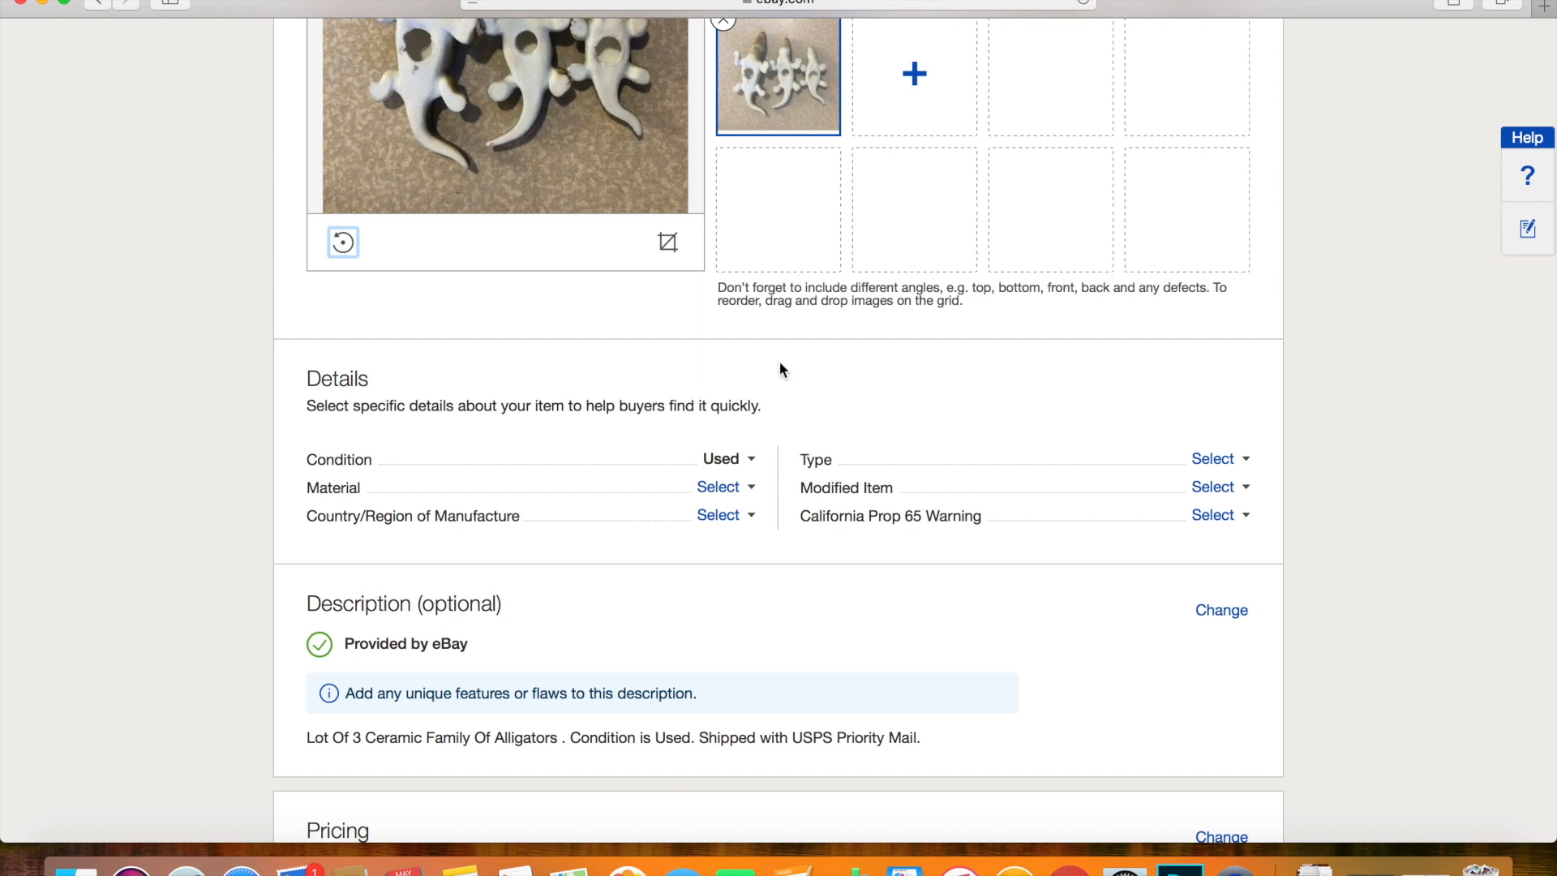
click(720, 488)
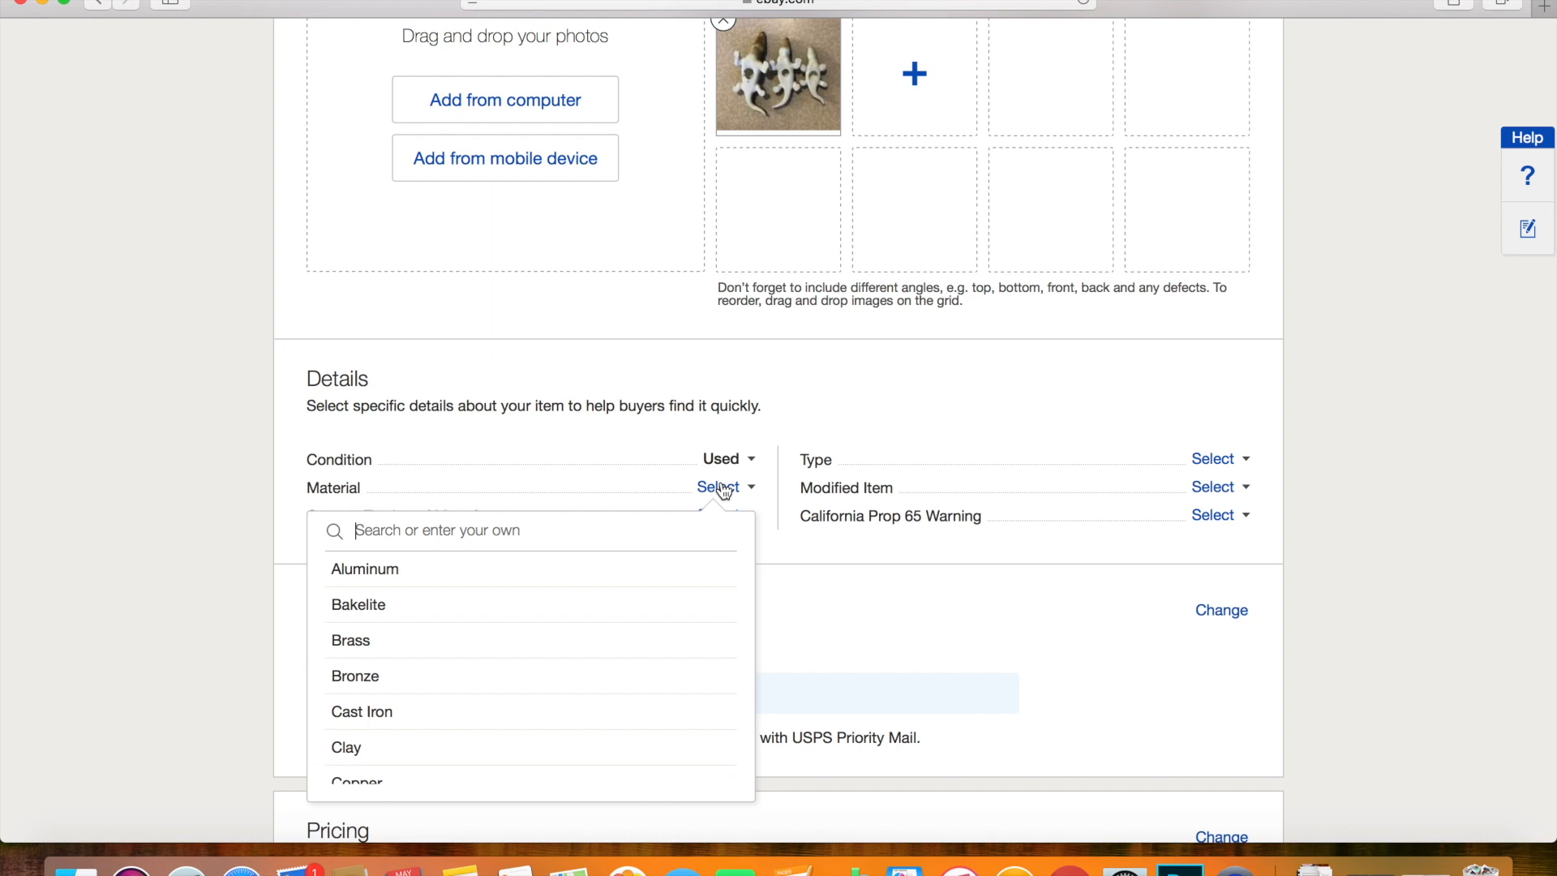
scroll(611, 667, down, 5)
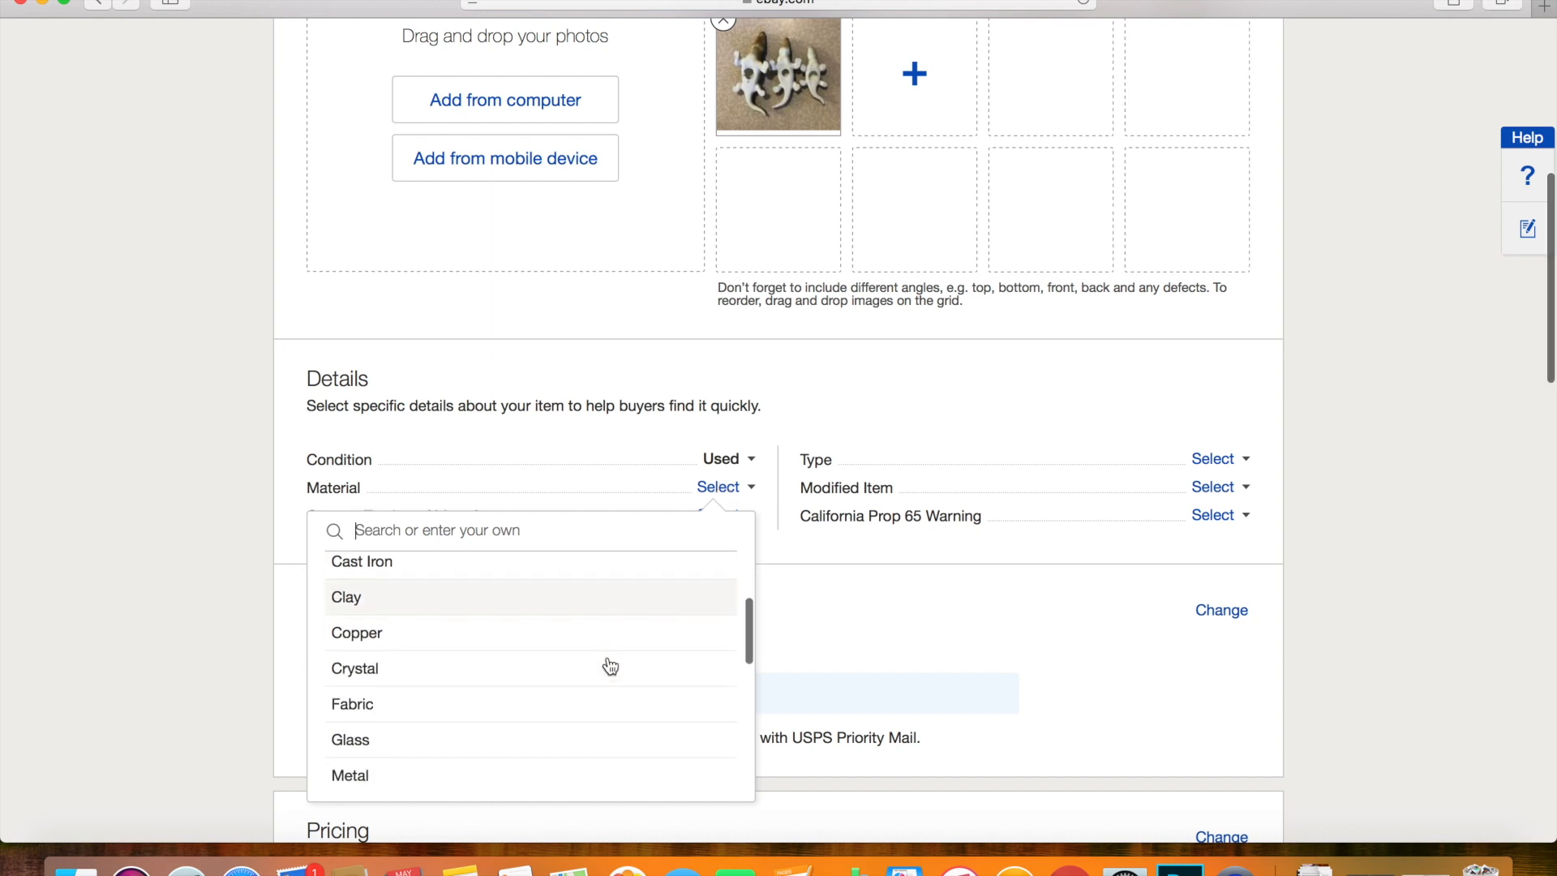
scroll(611, 667, down, 6)
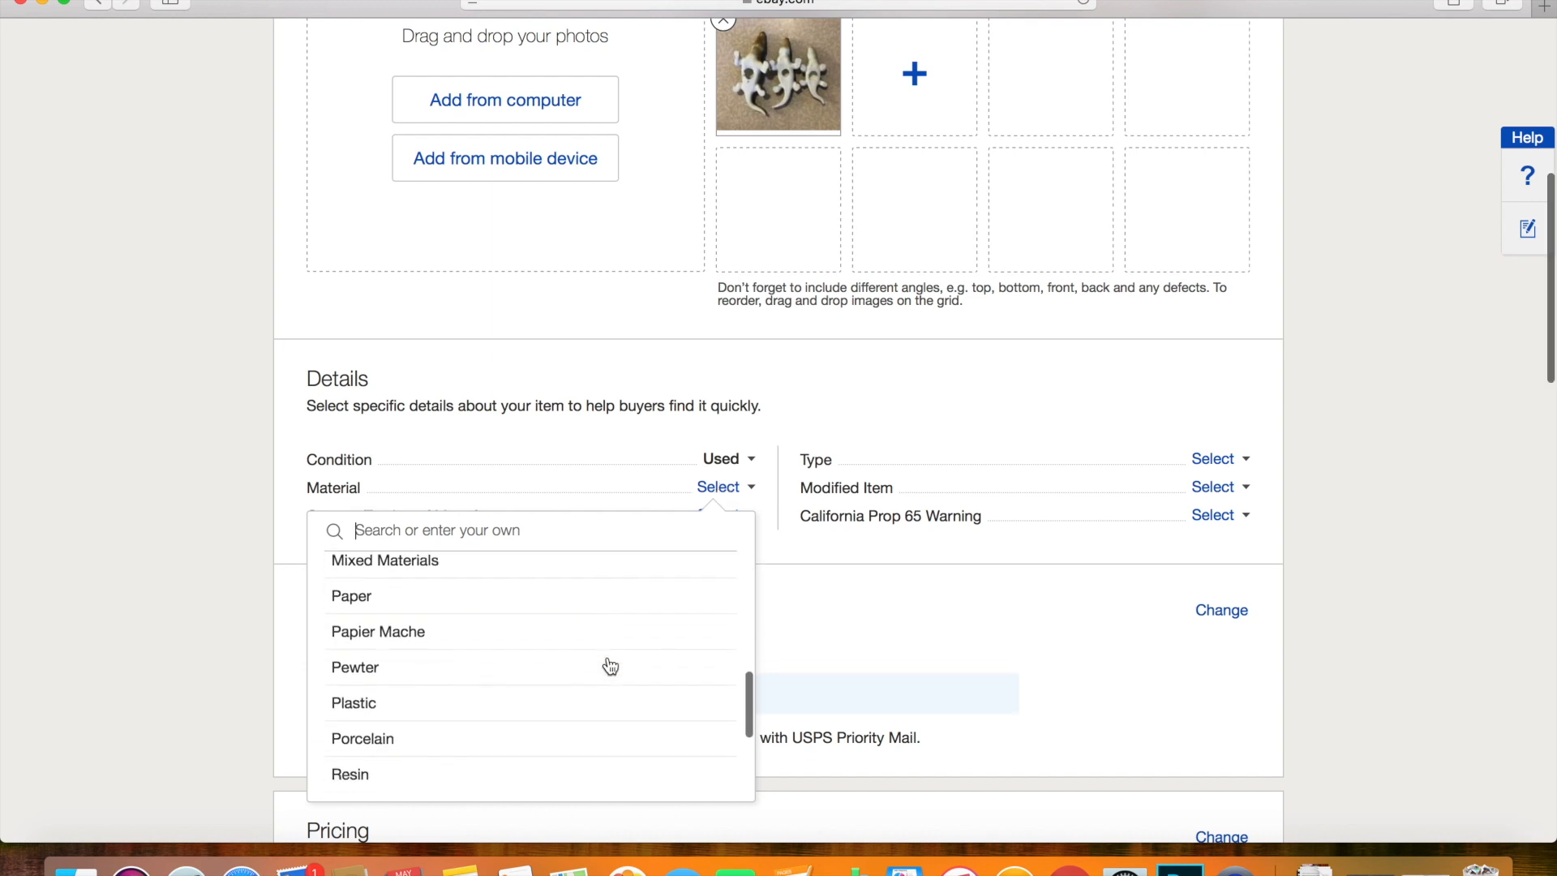
scroll(611, 667, down, 2)
scroll(611, 667, up, 12)
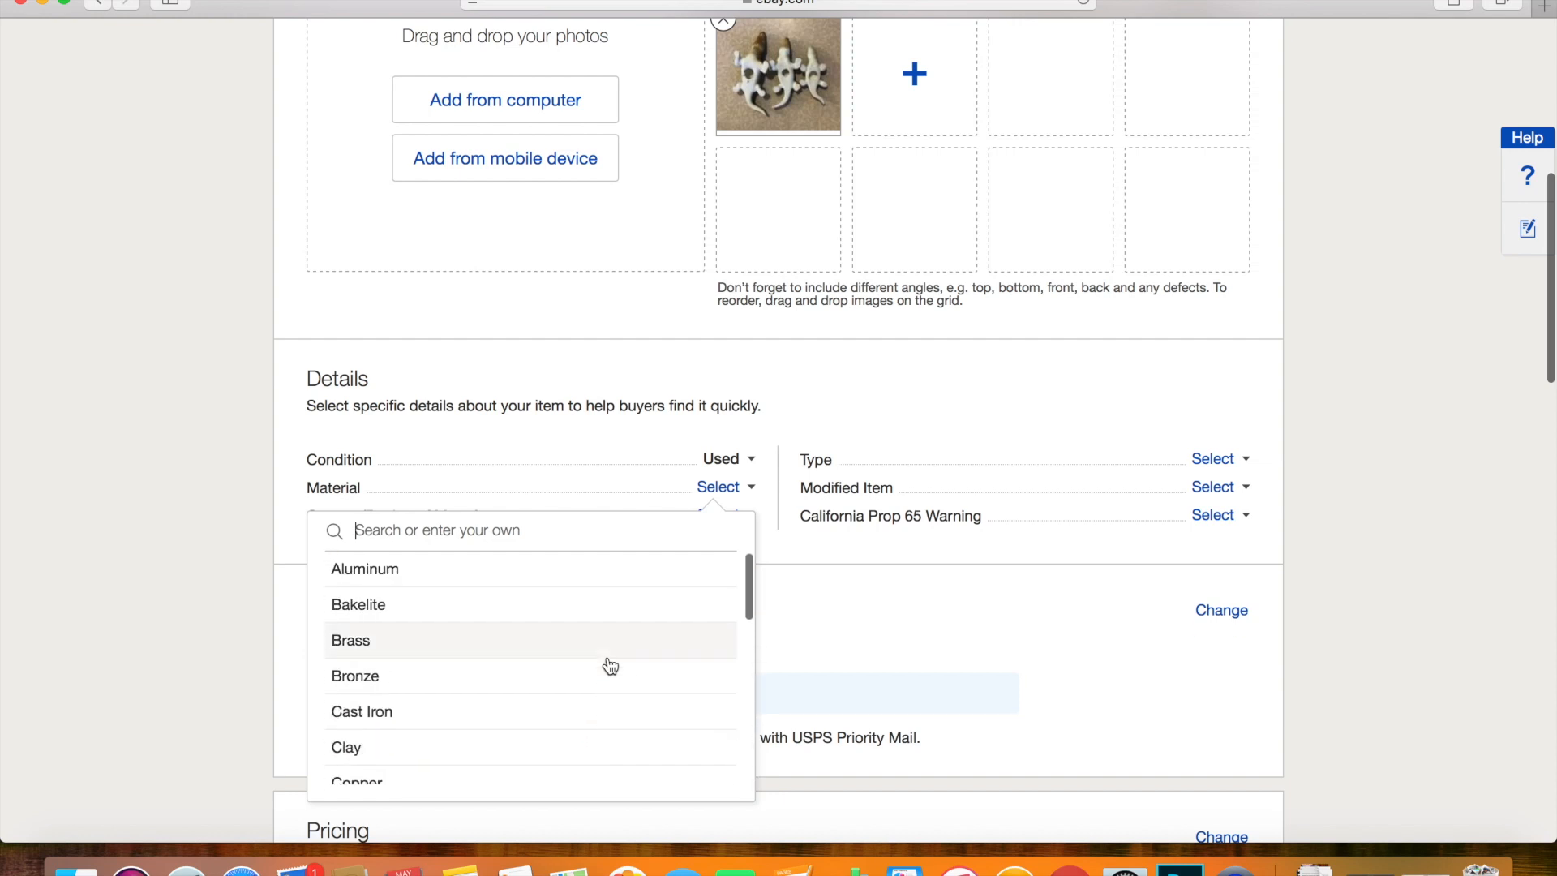
text(Cera)
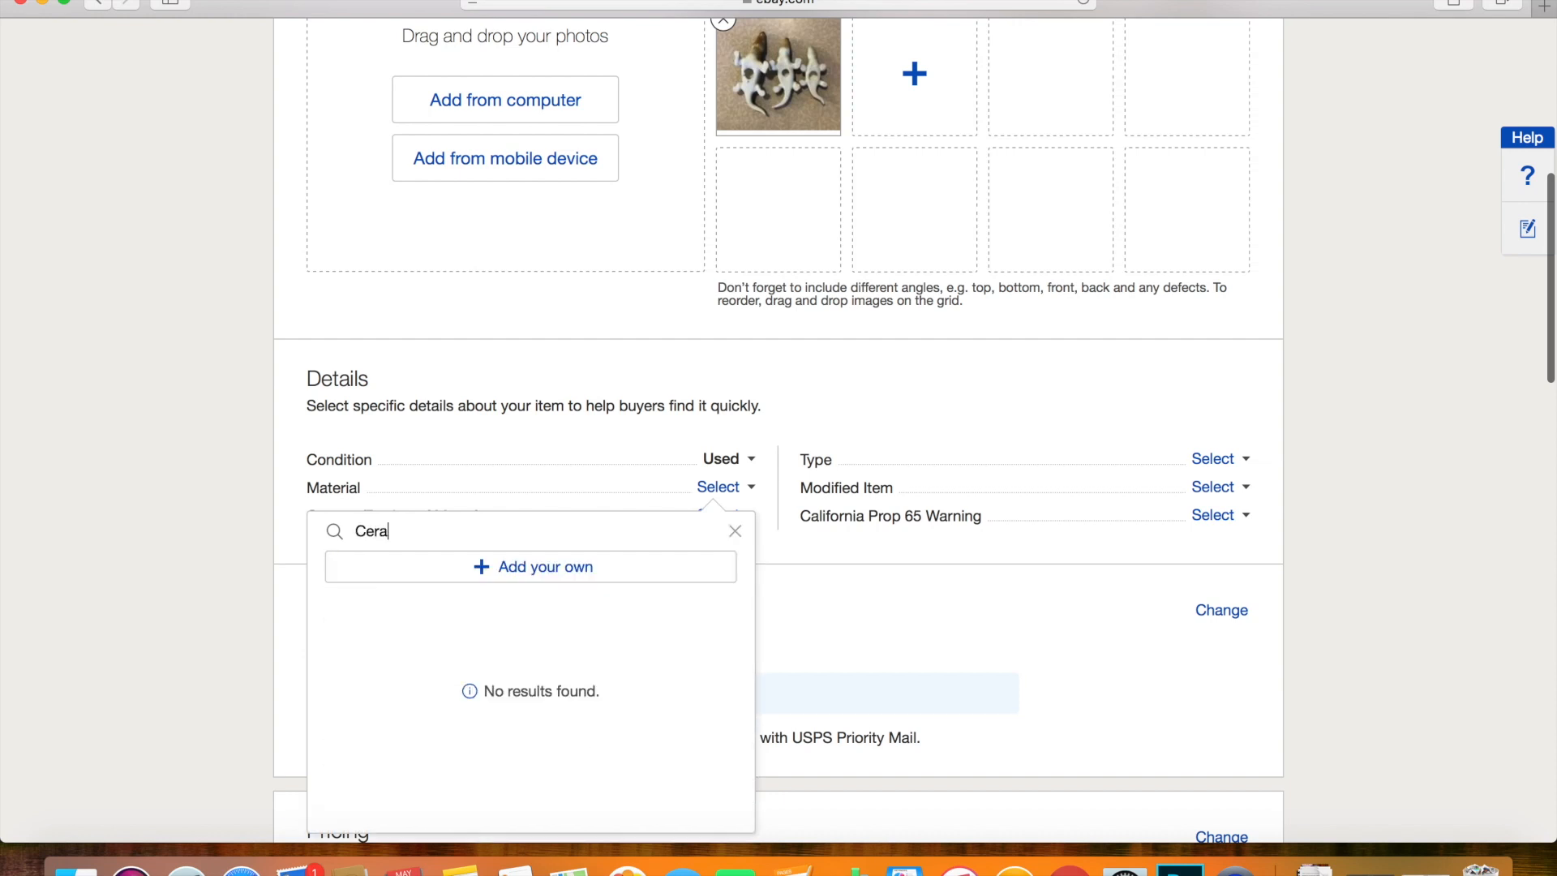
text(mic)
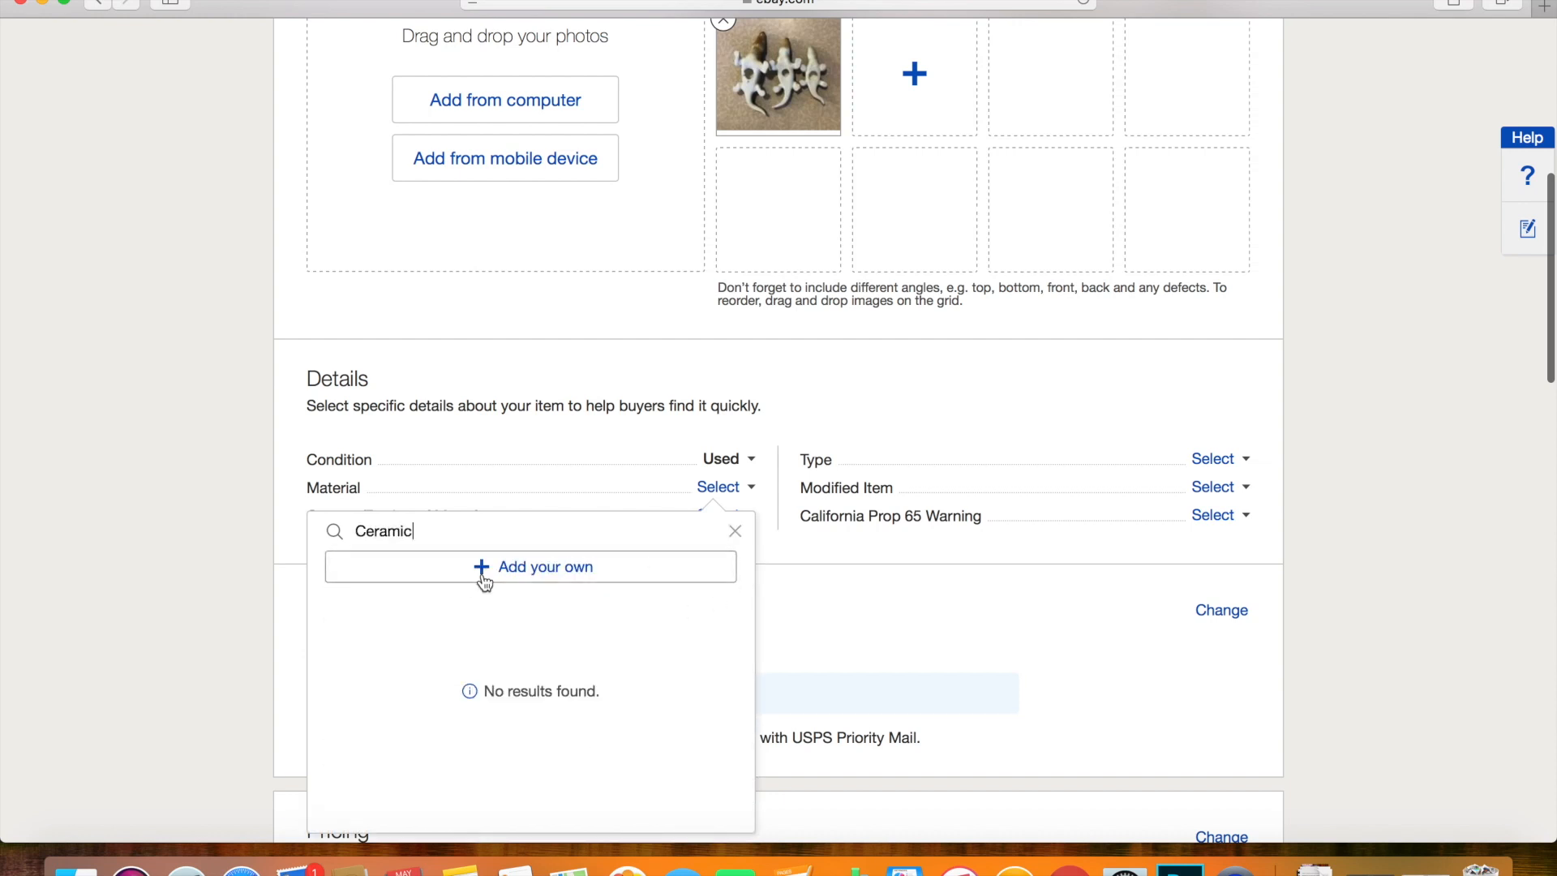
click(491, 568)
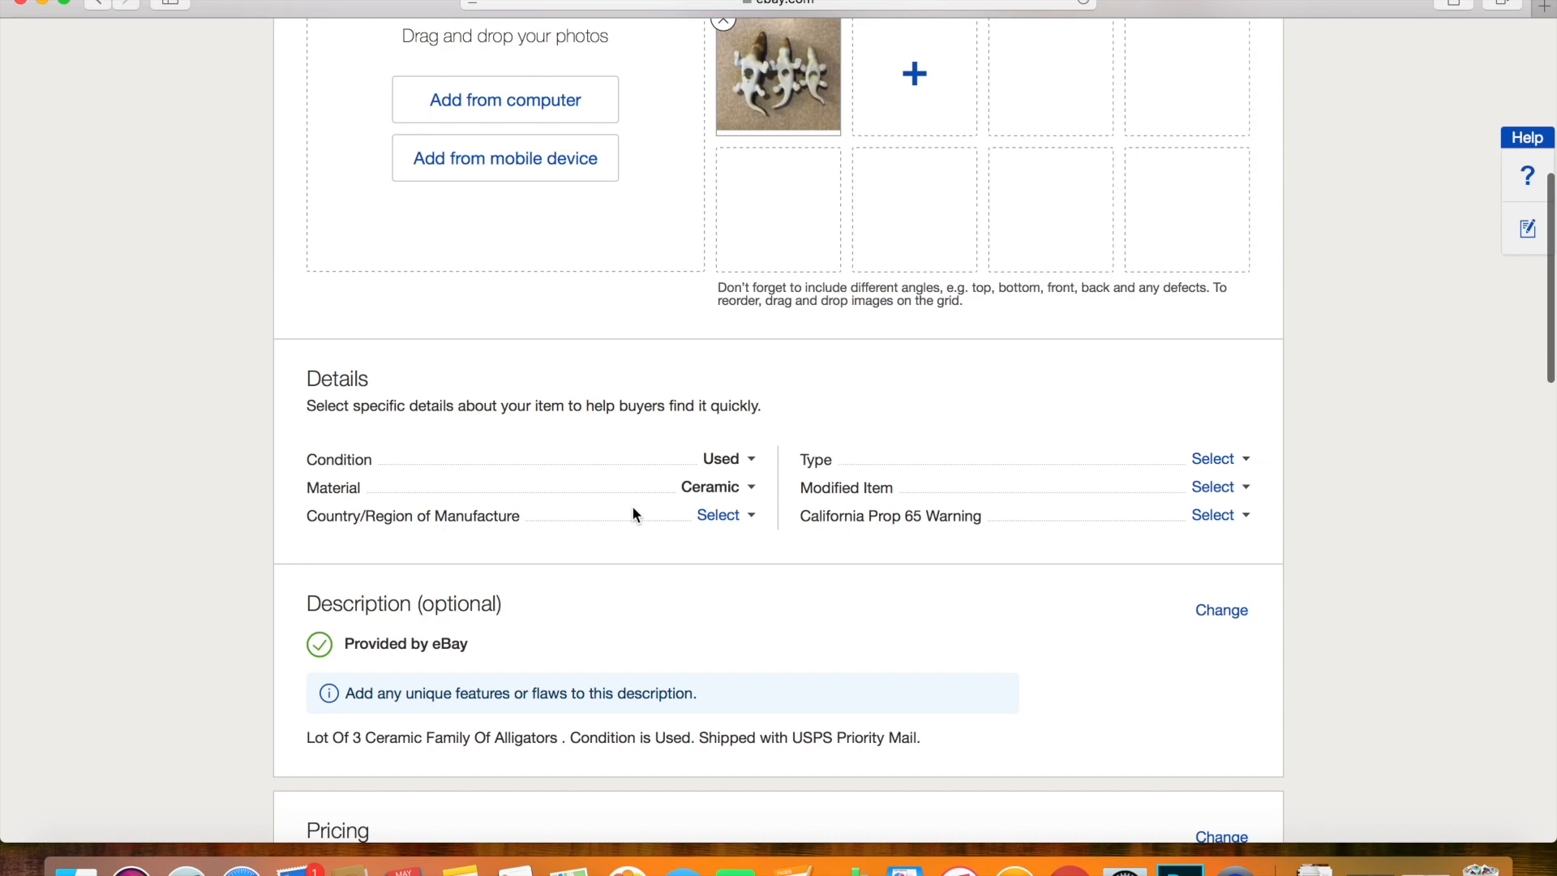
Set the item's type to Figurine in the listing details
click(1212, 461)
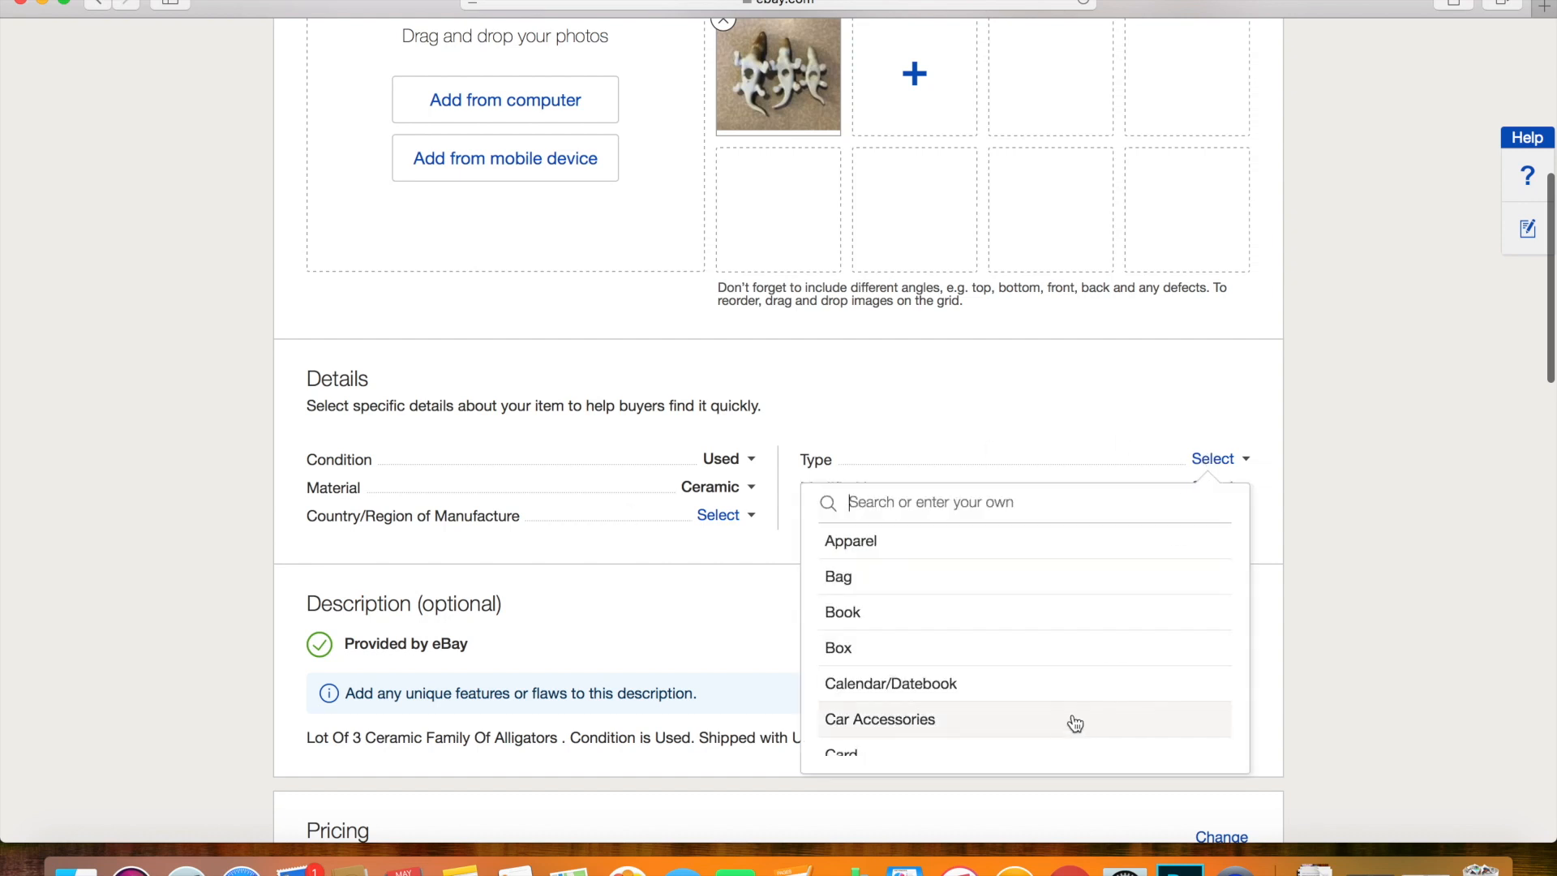
scroll(1075, 724, down, 5)
scroll(1076, 723, down, 3)
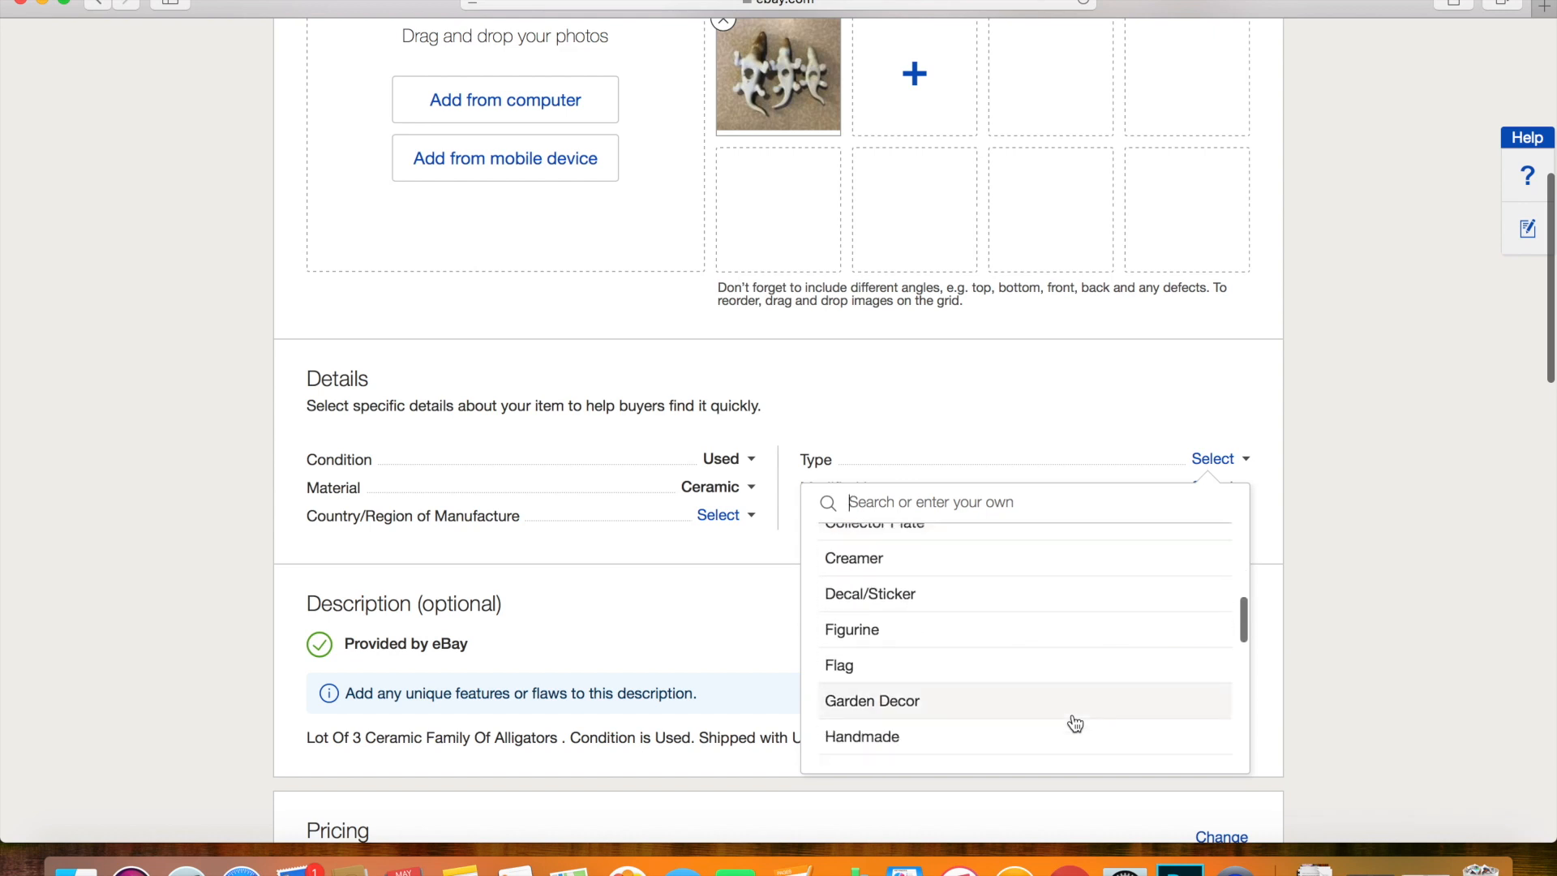
click(884, 641)
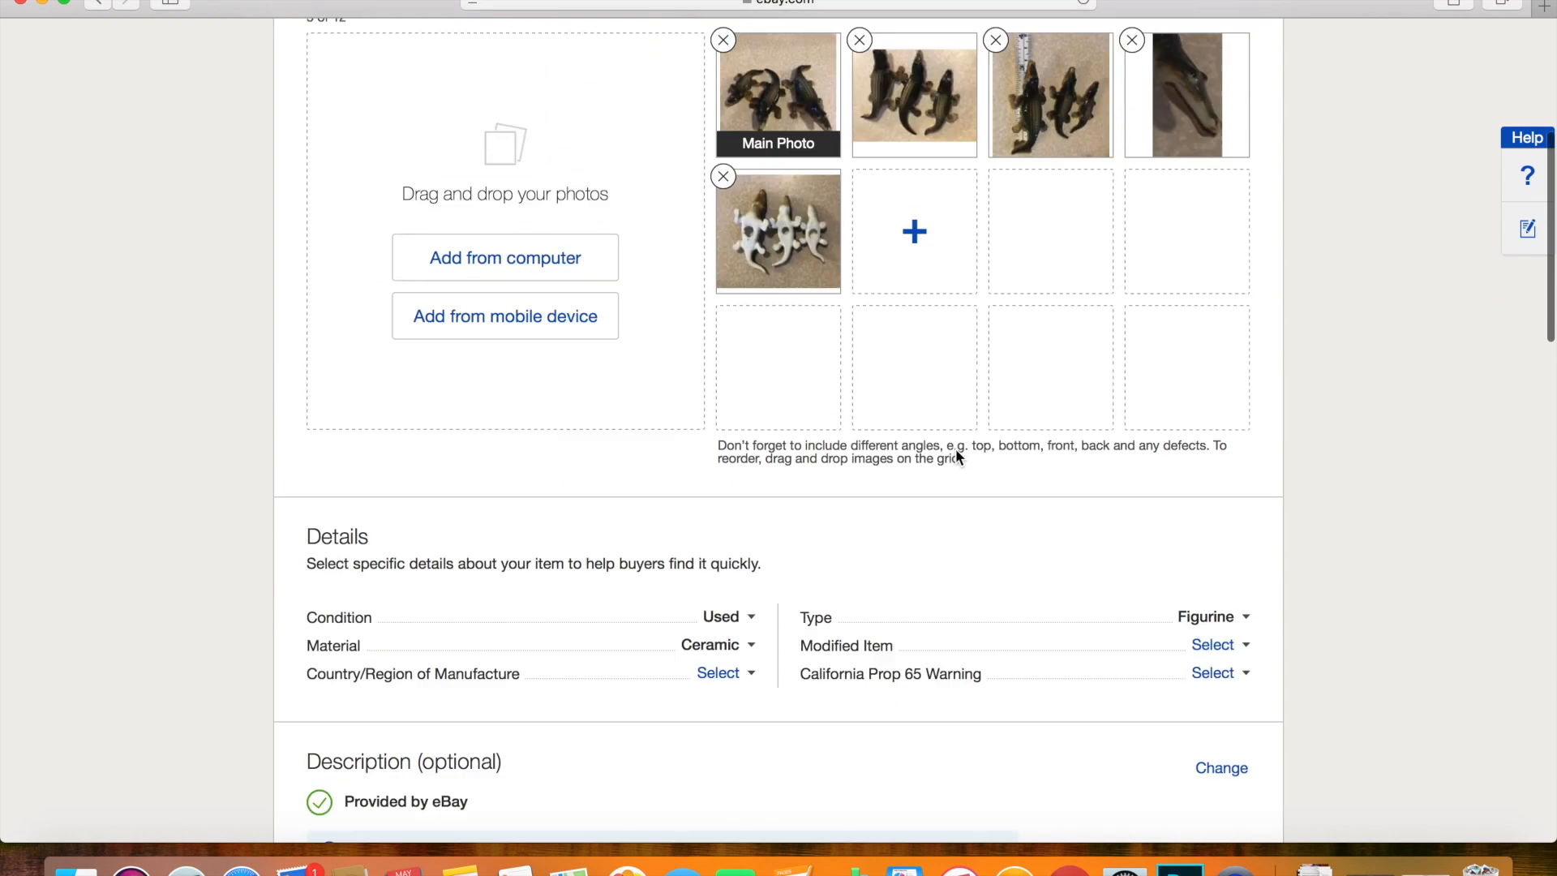
Add the word "Figurines" to the end of the listing title
scroll(956, 450, up, 5)
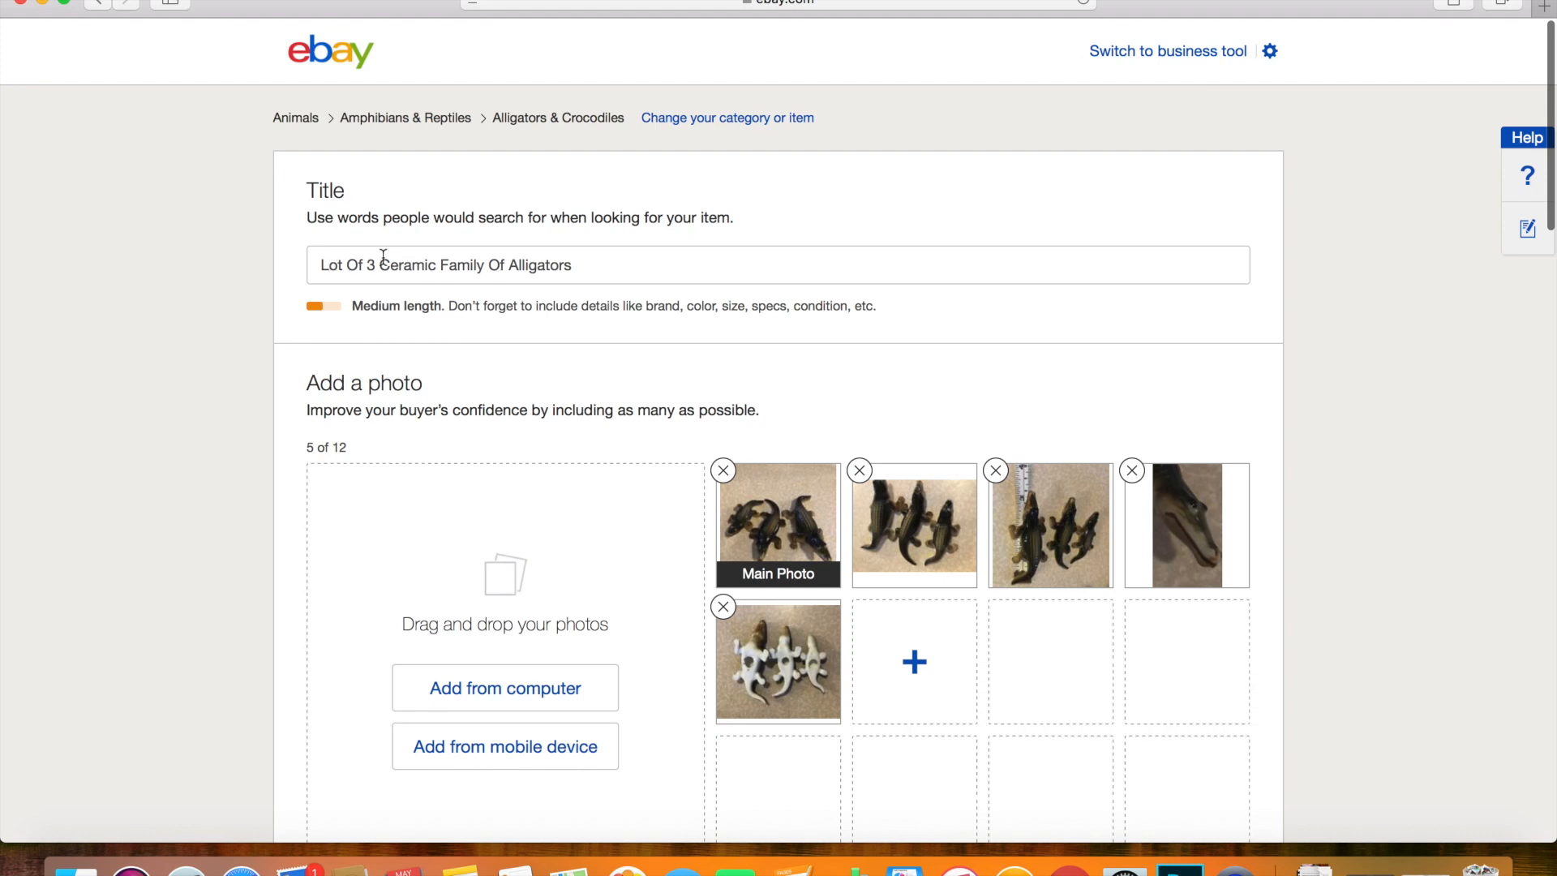
click(592, 270)
text(Figurines)
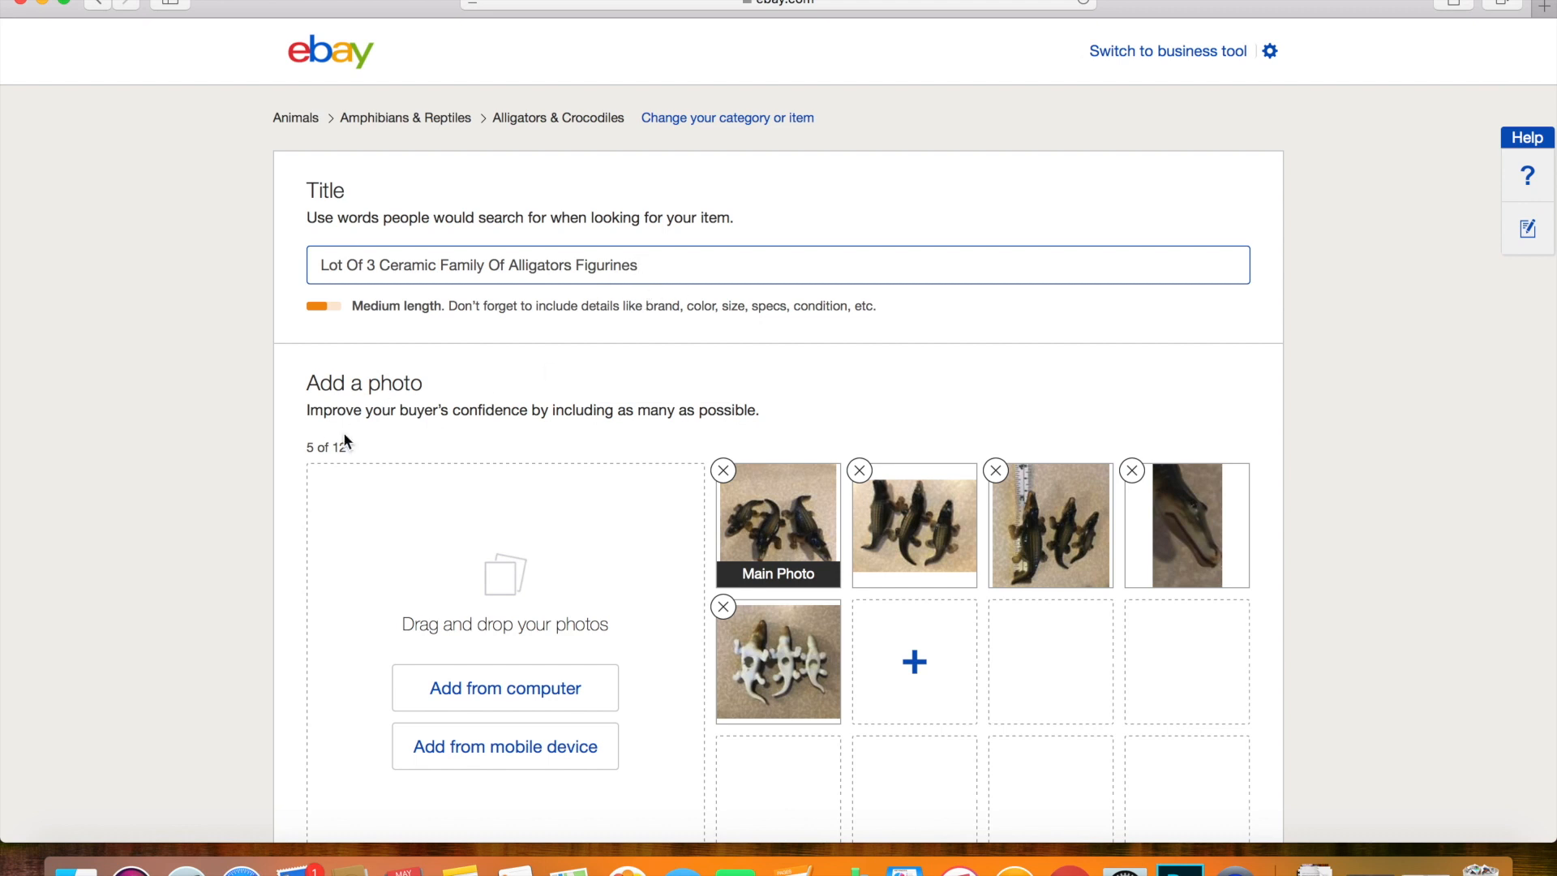
click(216, 512)
scroll(216, 512, down, 10)
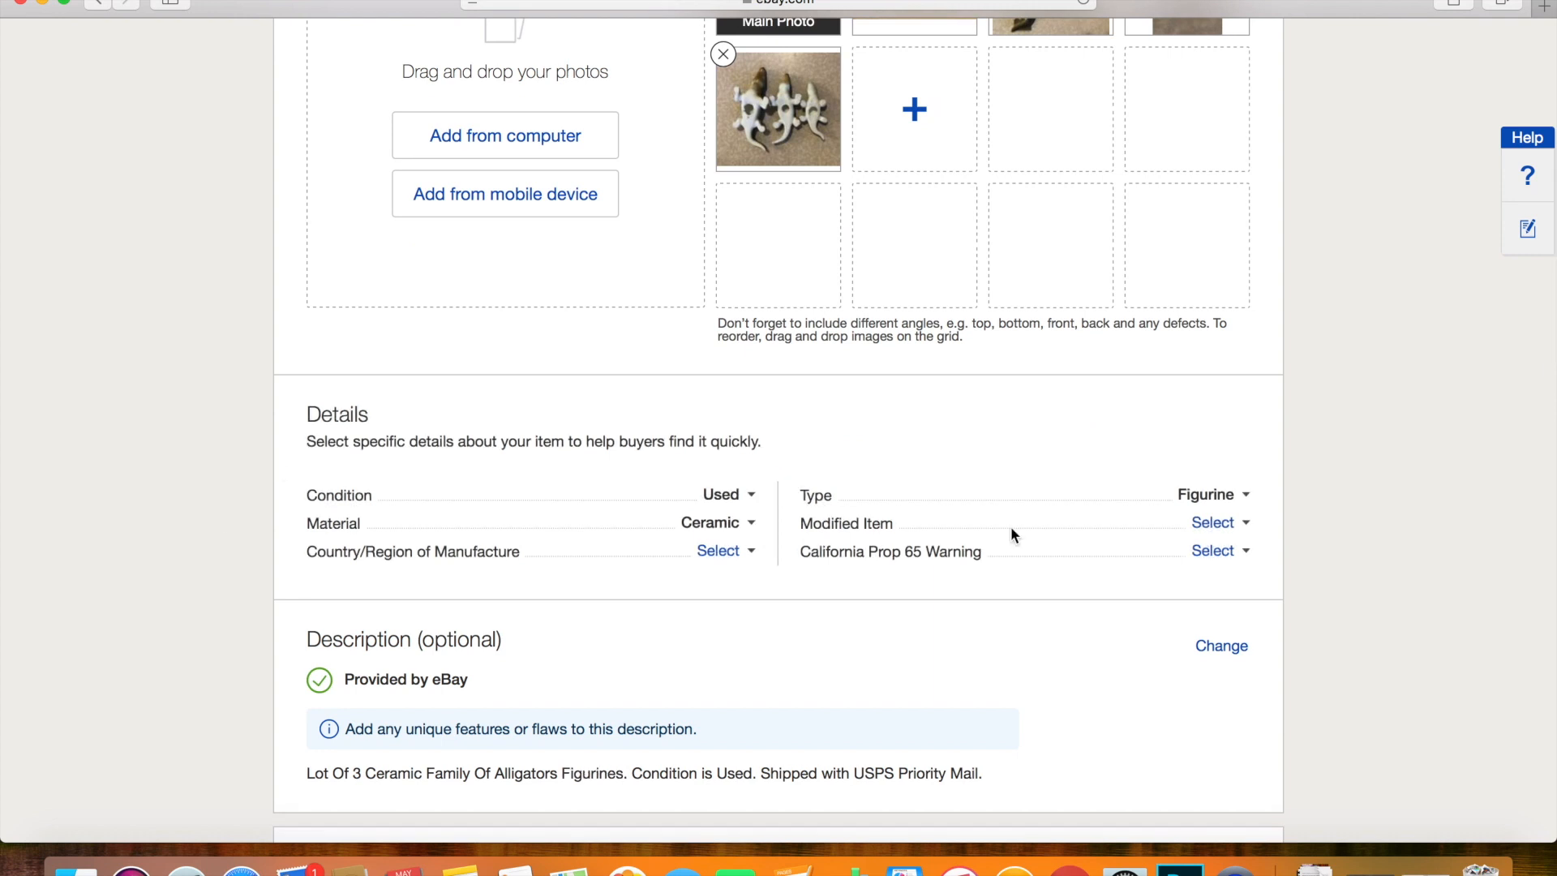
click(1212, 526)
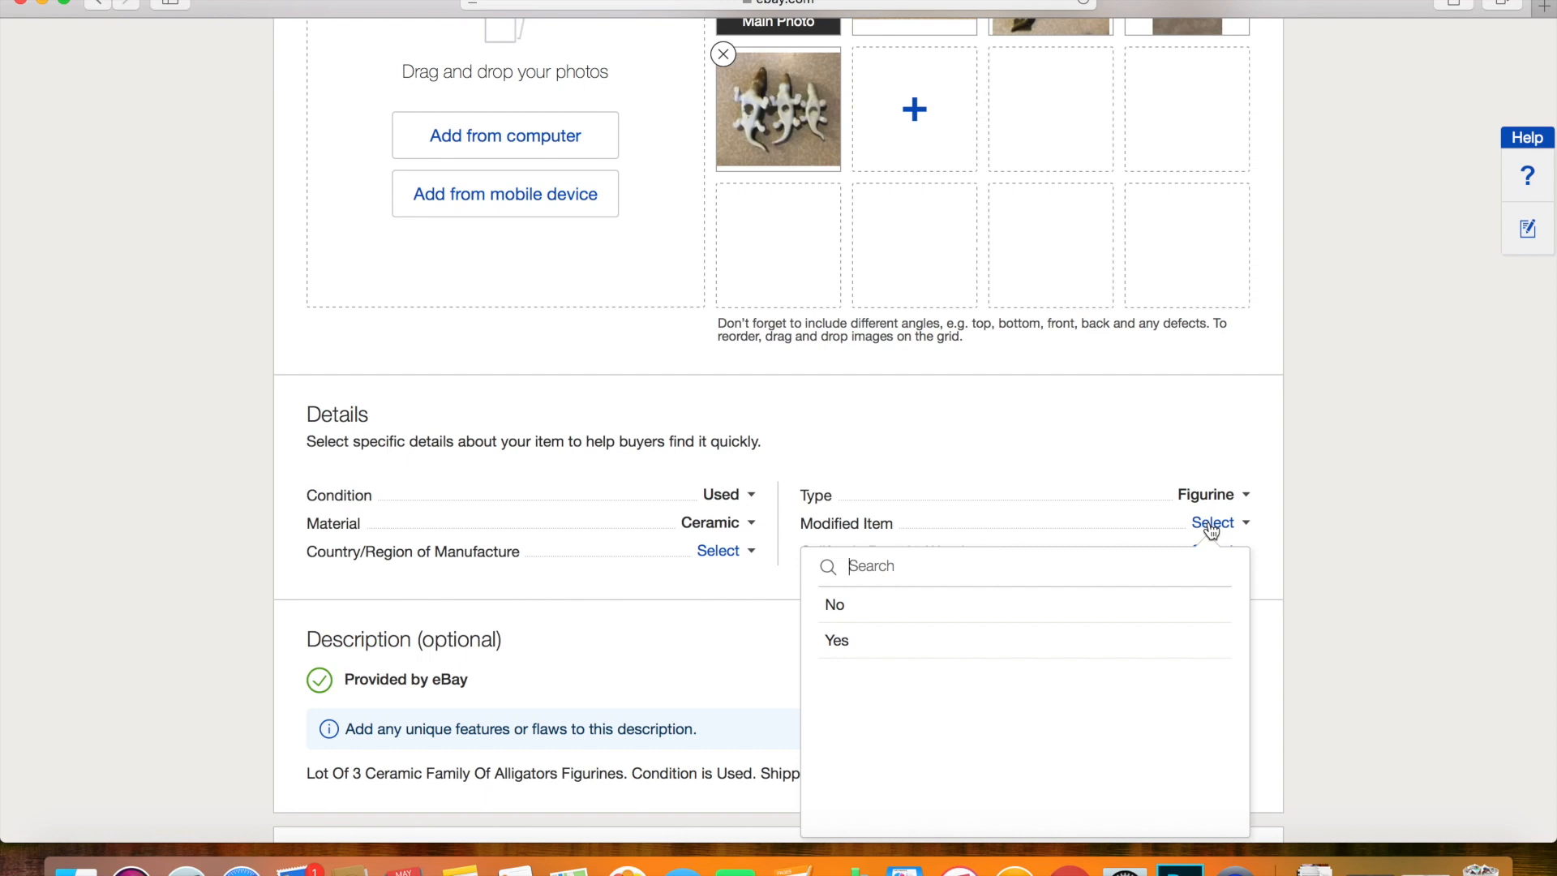
click(1331, 542)
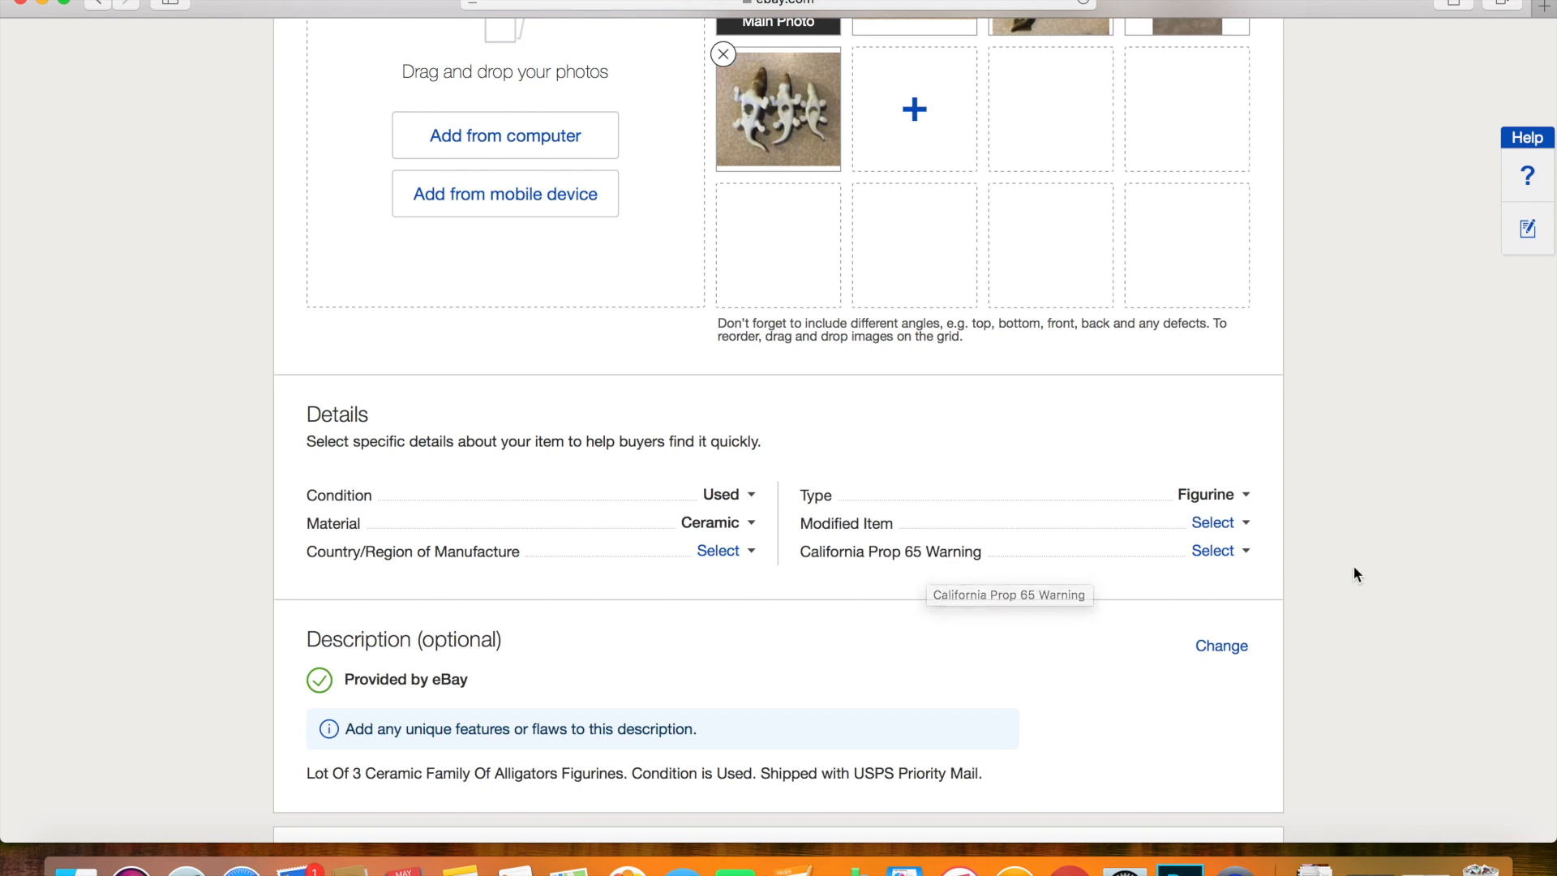
Open the description for editing and insert the sentence "The largest is about 3" long." before the condition sentence
scroll(1355, 572, down, 5)
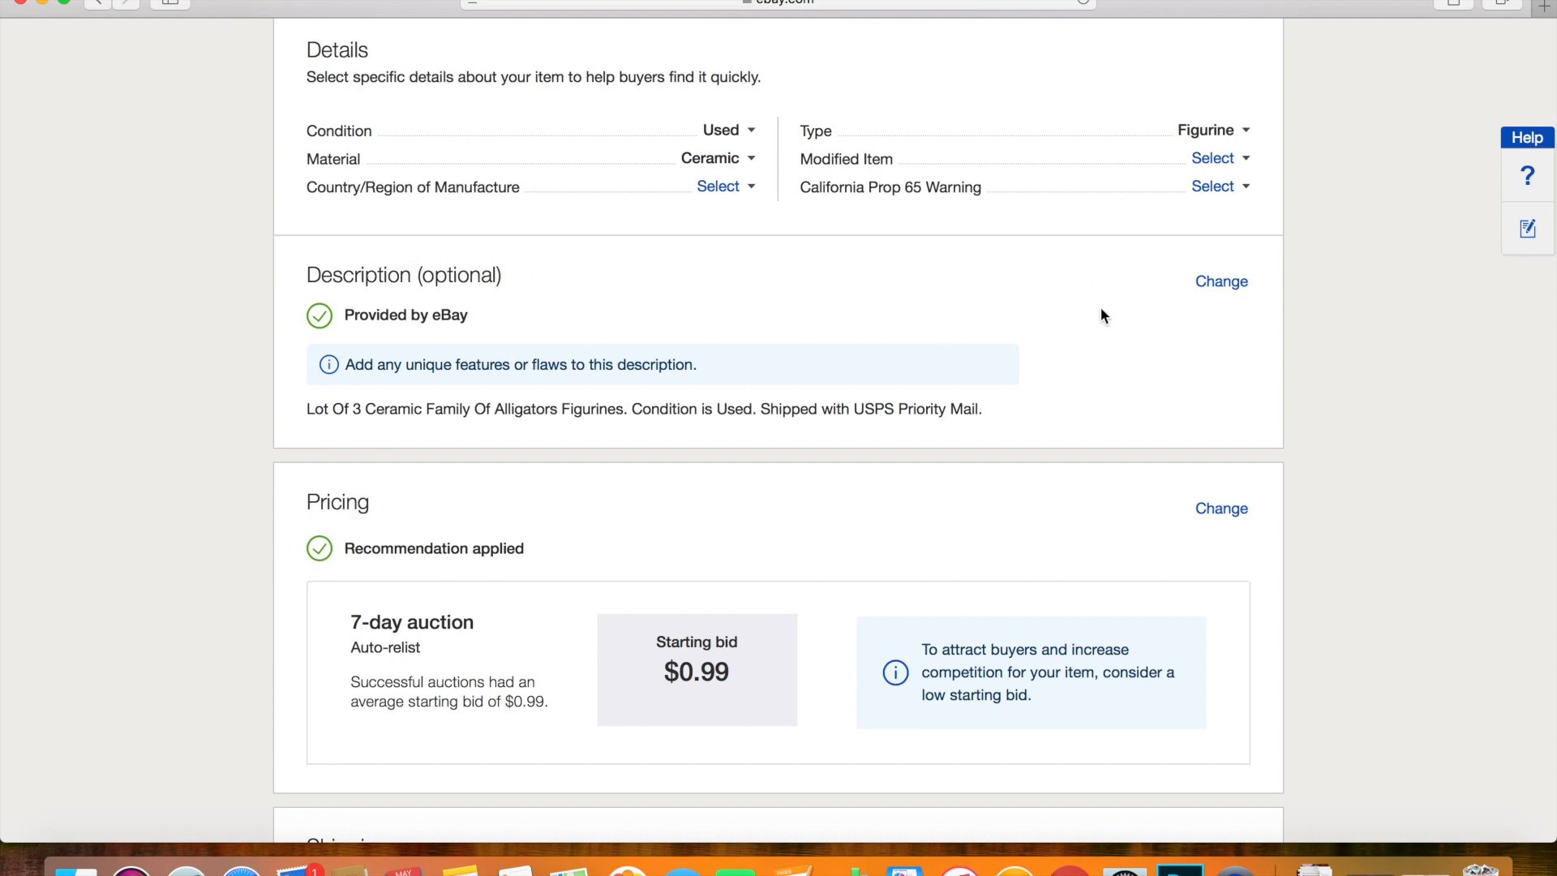
click(1220, 283)
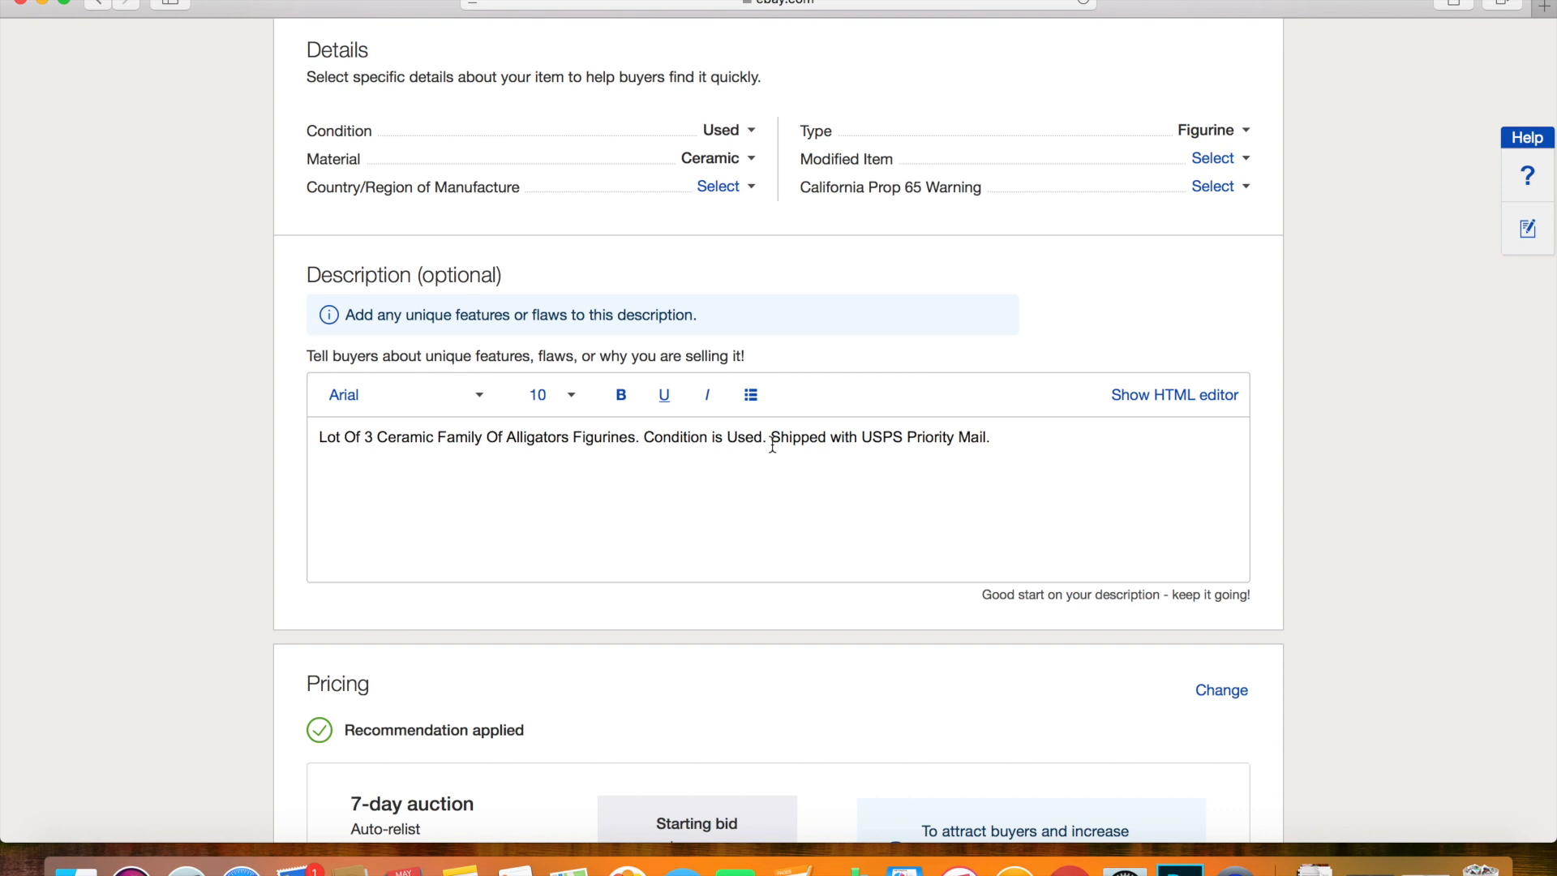
scroll(795, 489, up, 2)
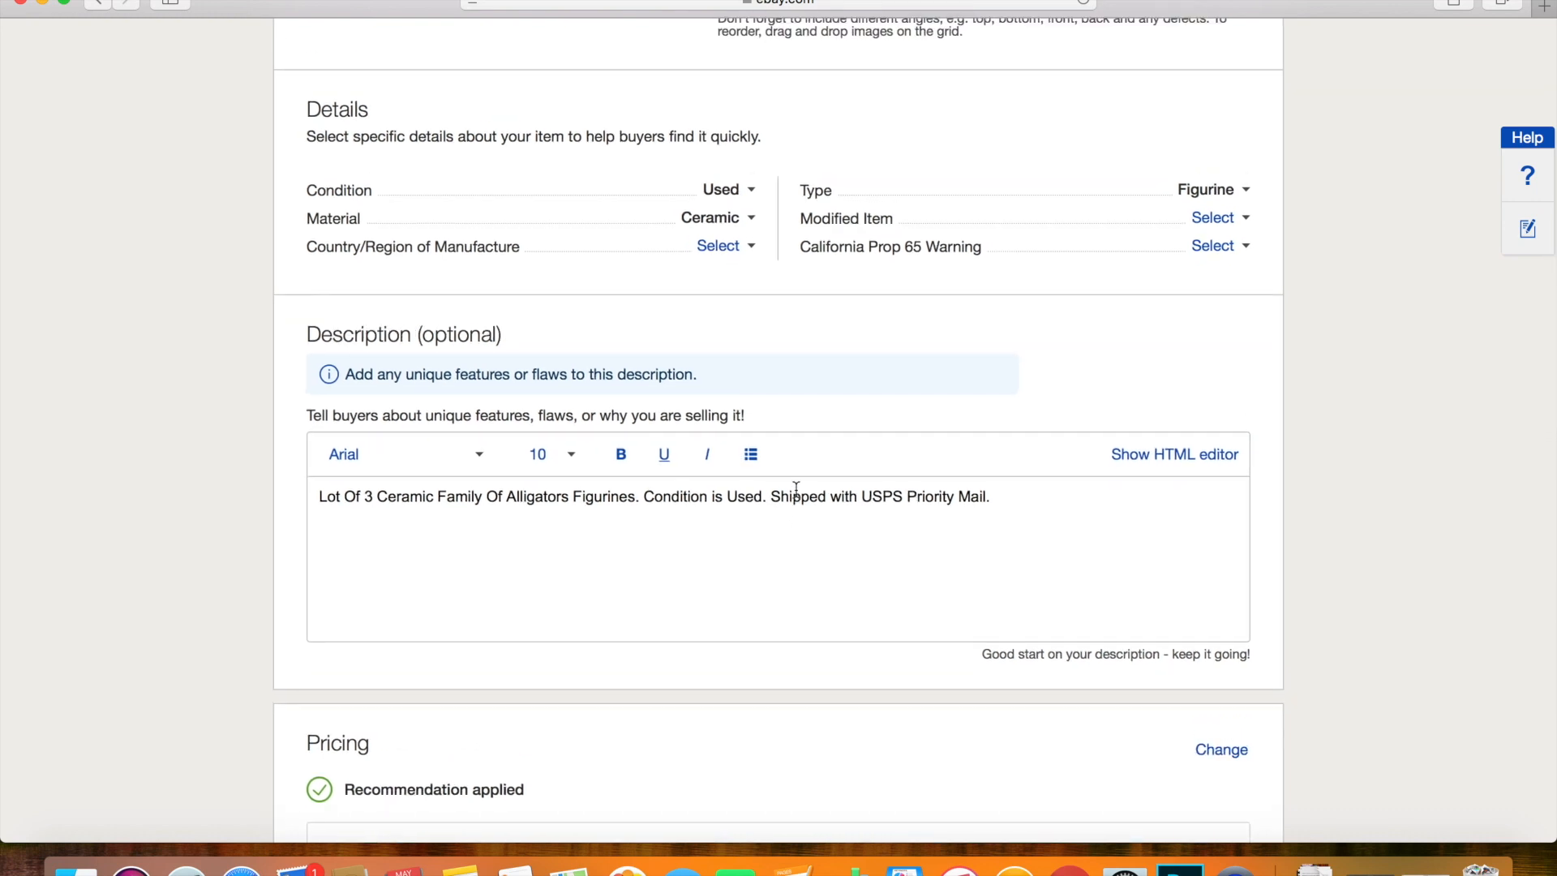
scroll(796, 488, down, 1)
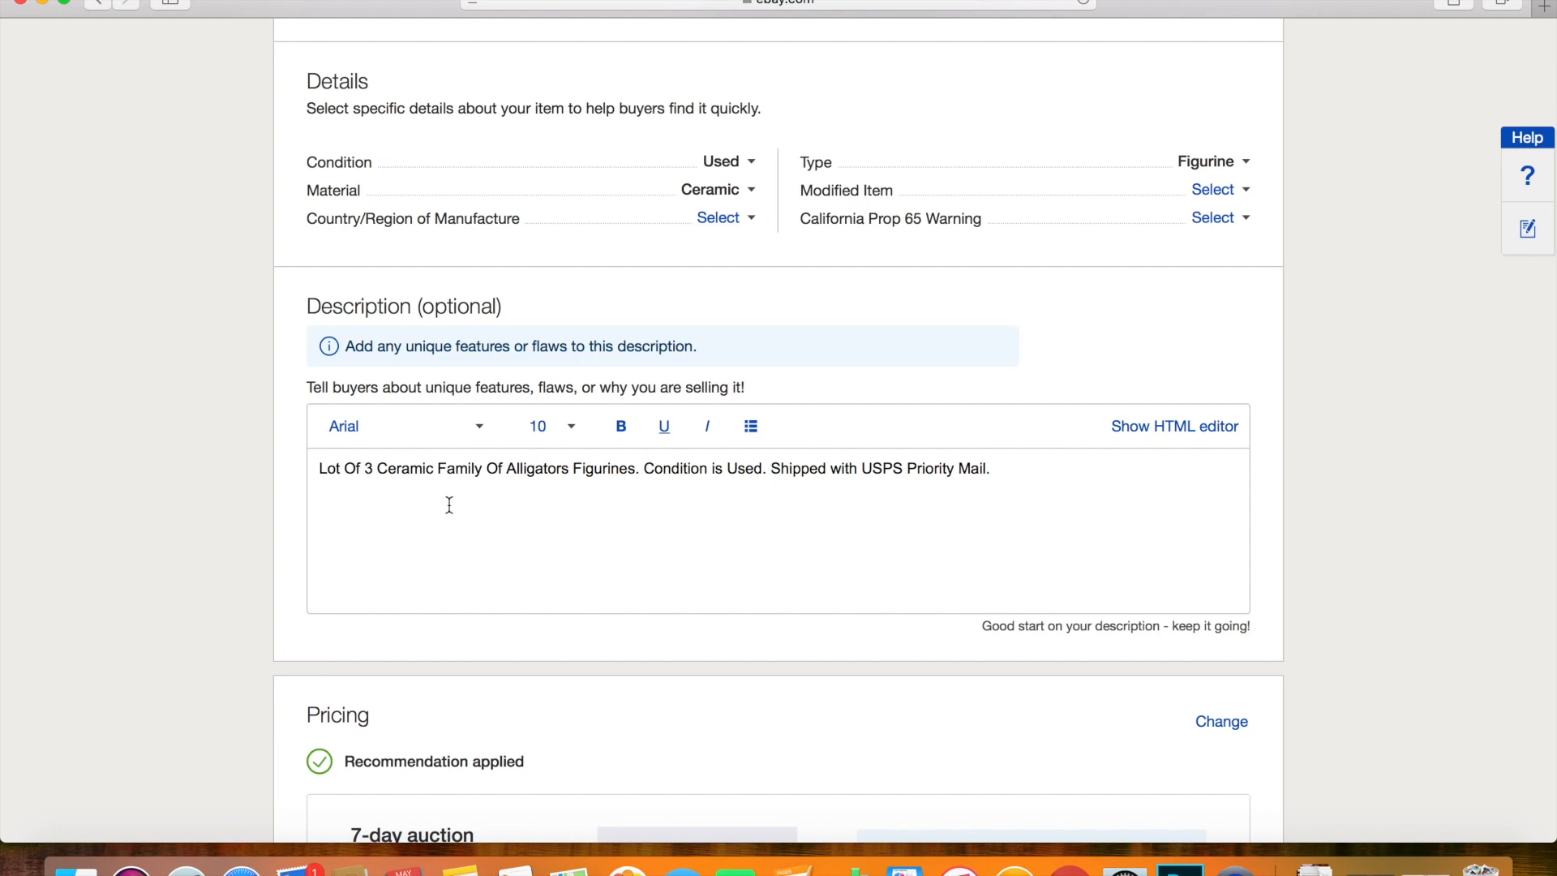
click(647, 470)
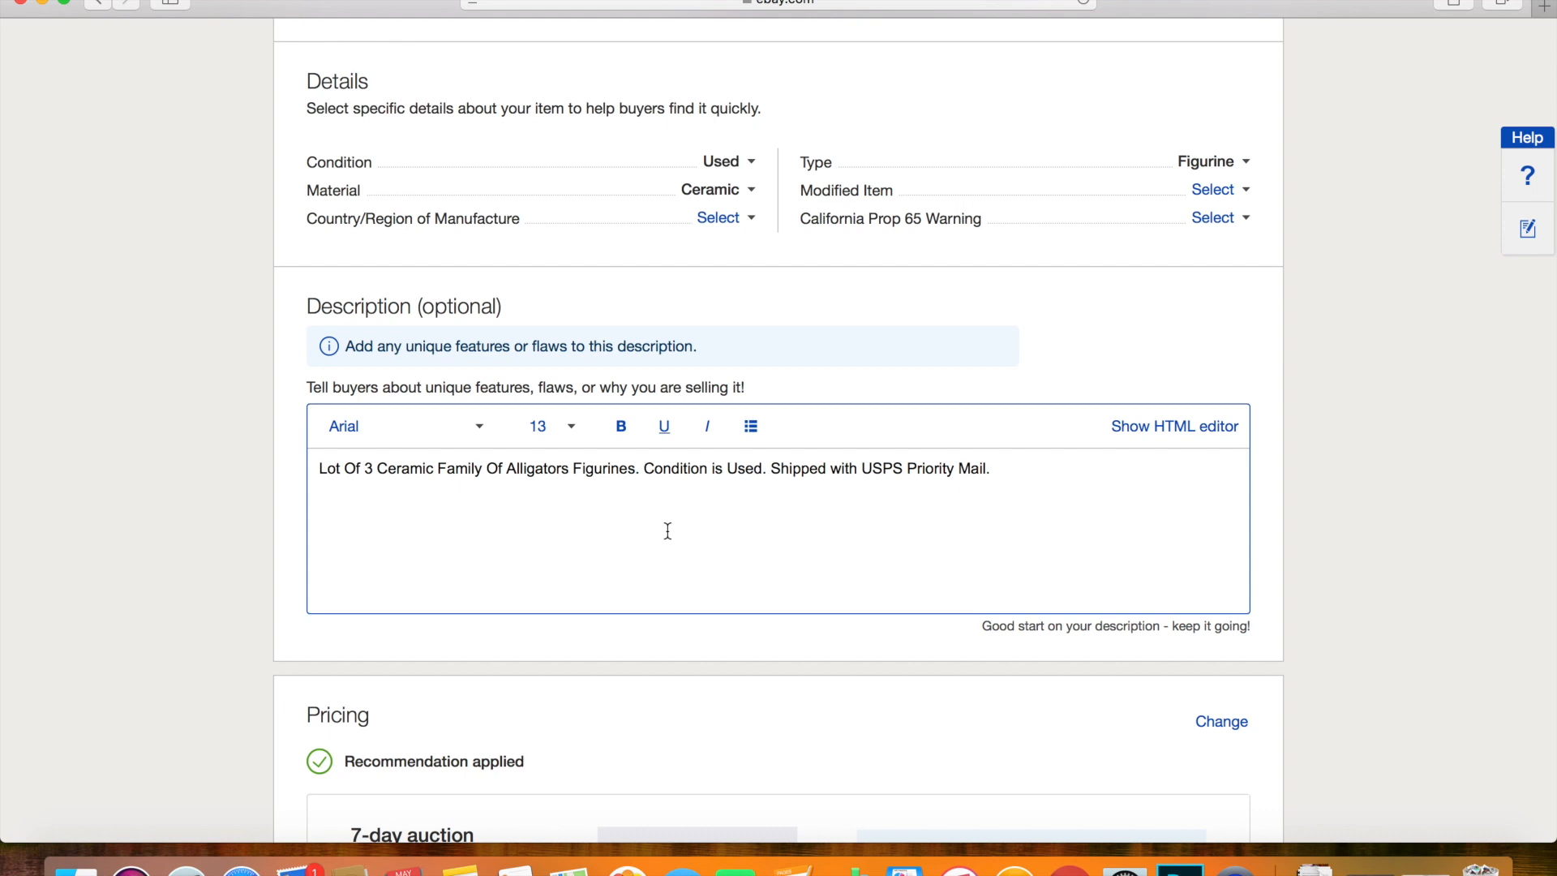
text(The )
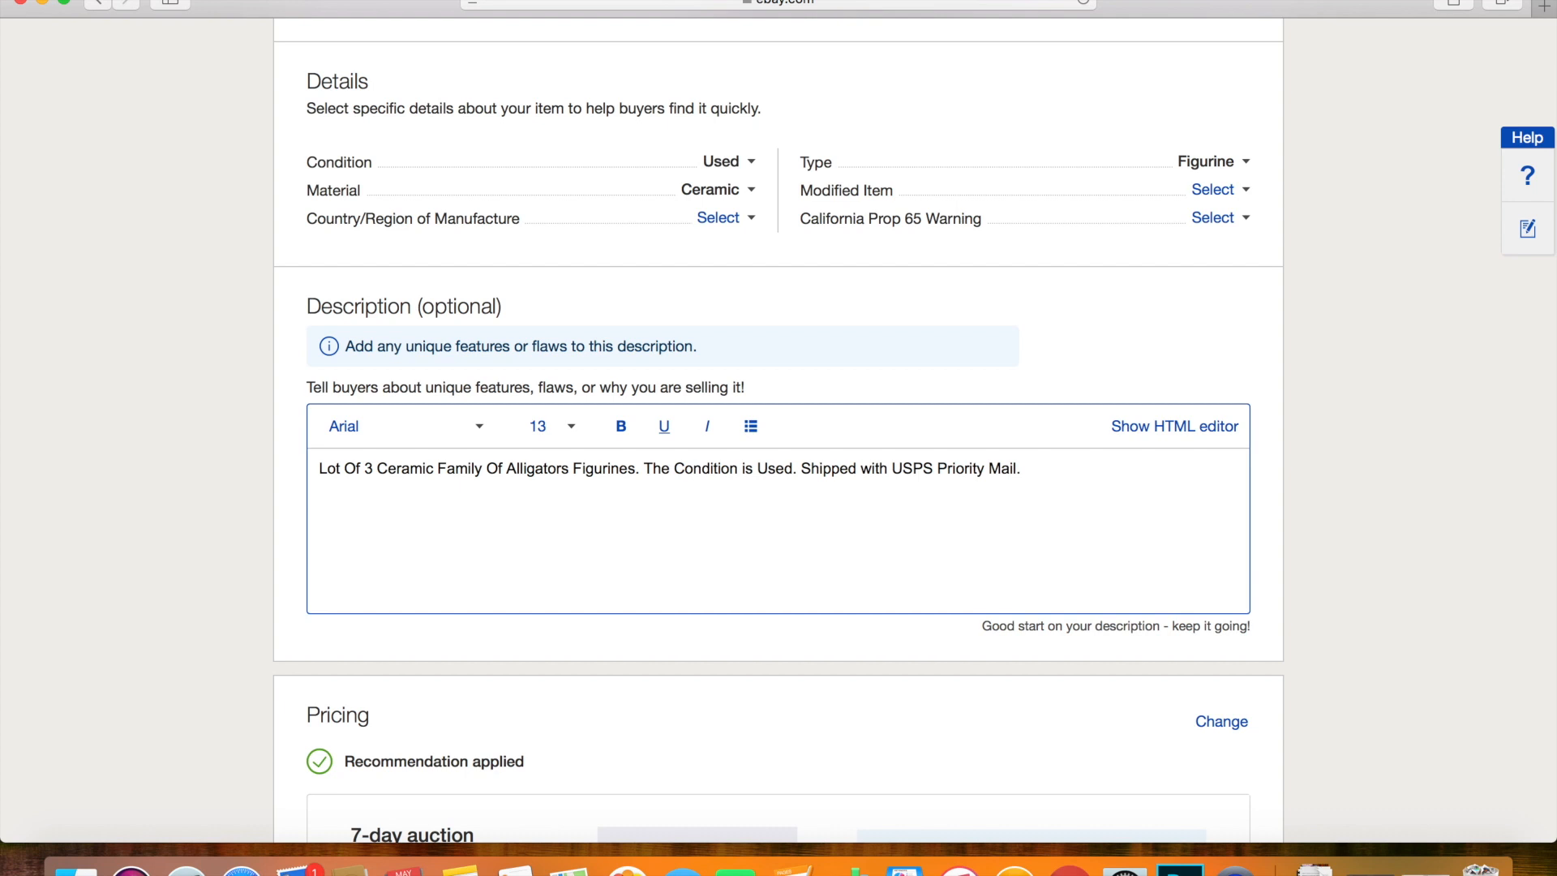
text(largest is about 3:)
key(BackSpace)
text(" long.)
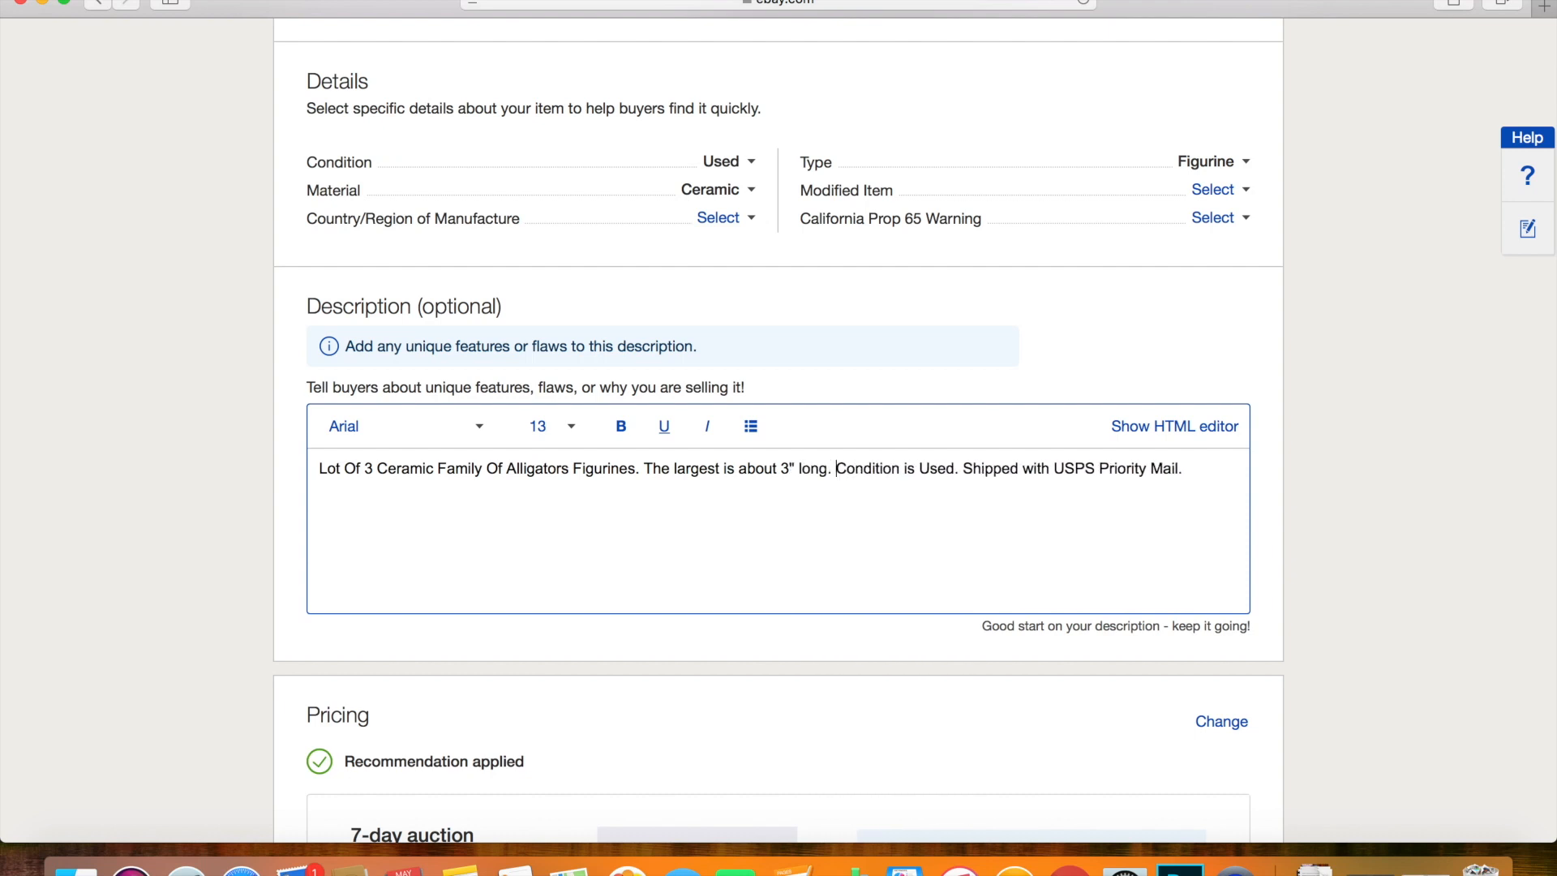
Append "Please ask any questions before bidding." to the description, separated by a space from the shipping sentence
click(1197, 473)
text(Please ask any questions b)
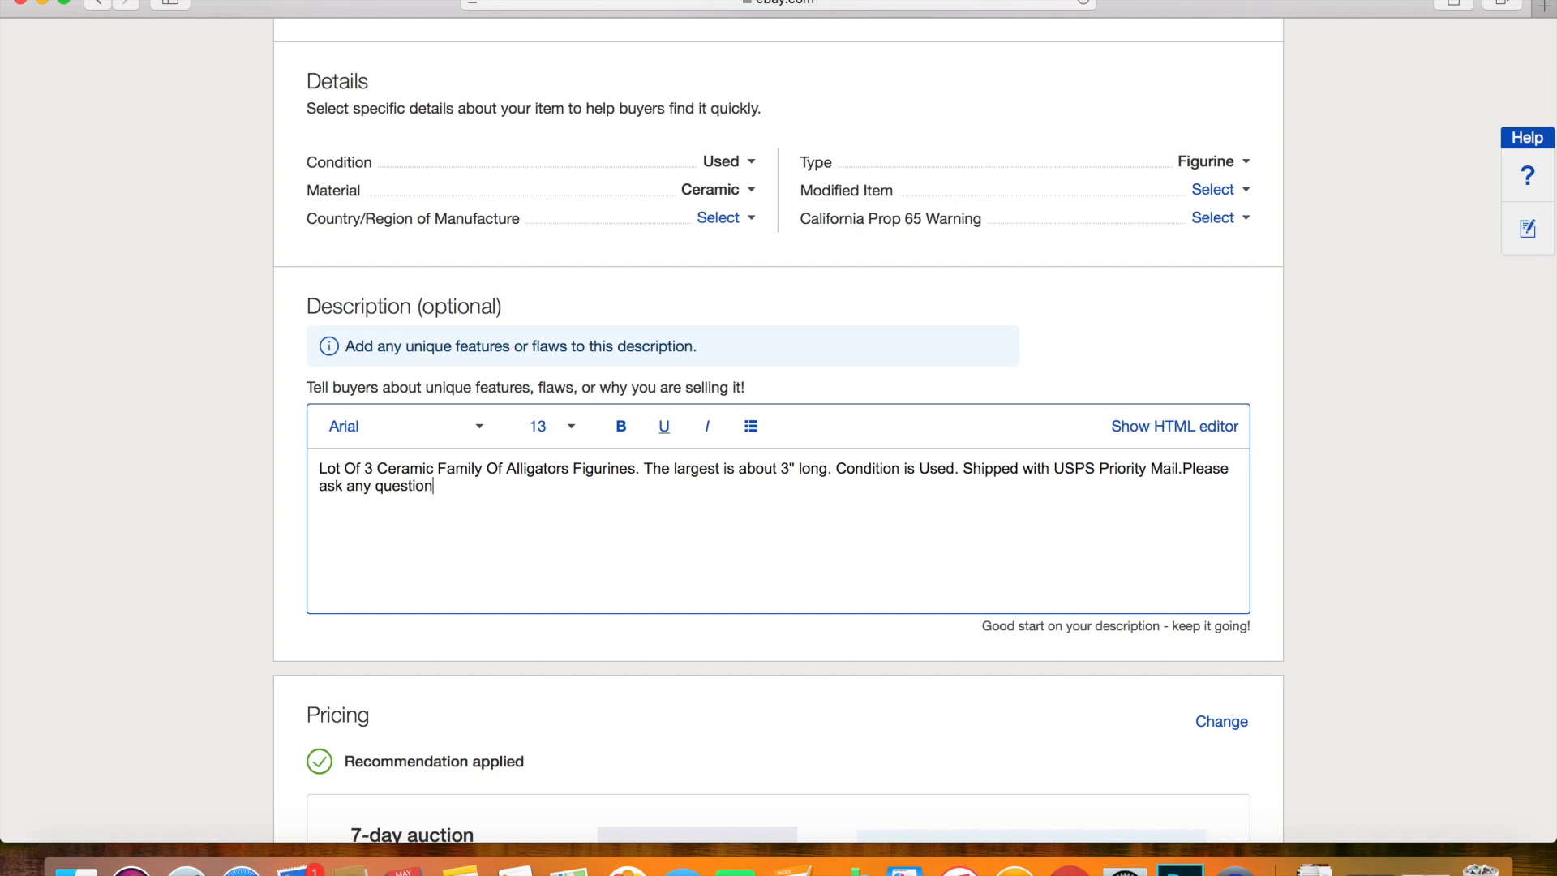
text(efore bidding.)
click(1185, 471)
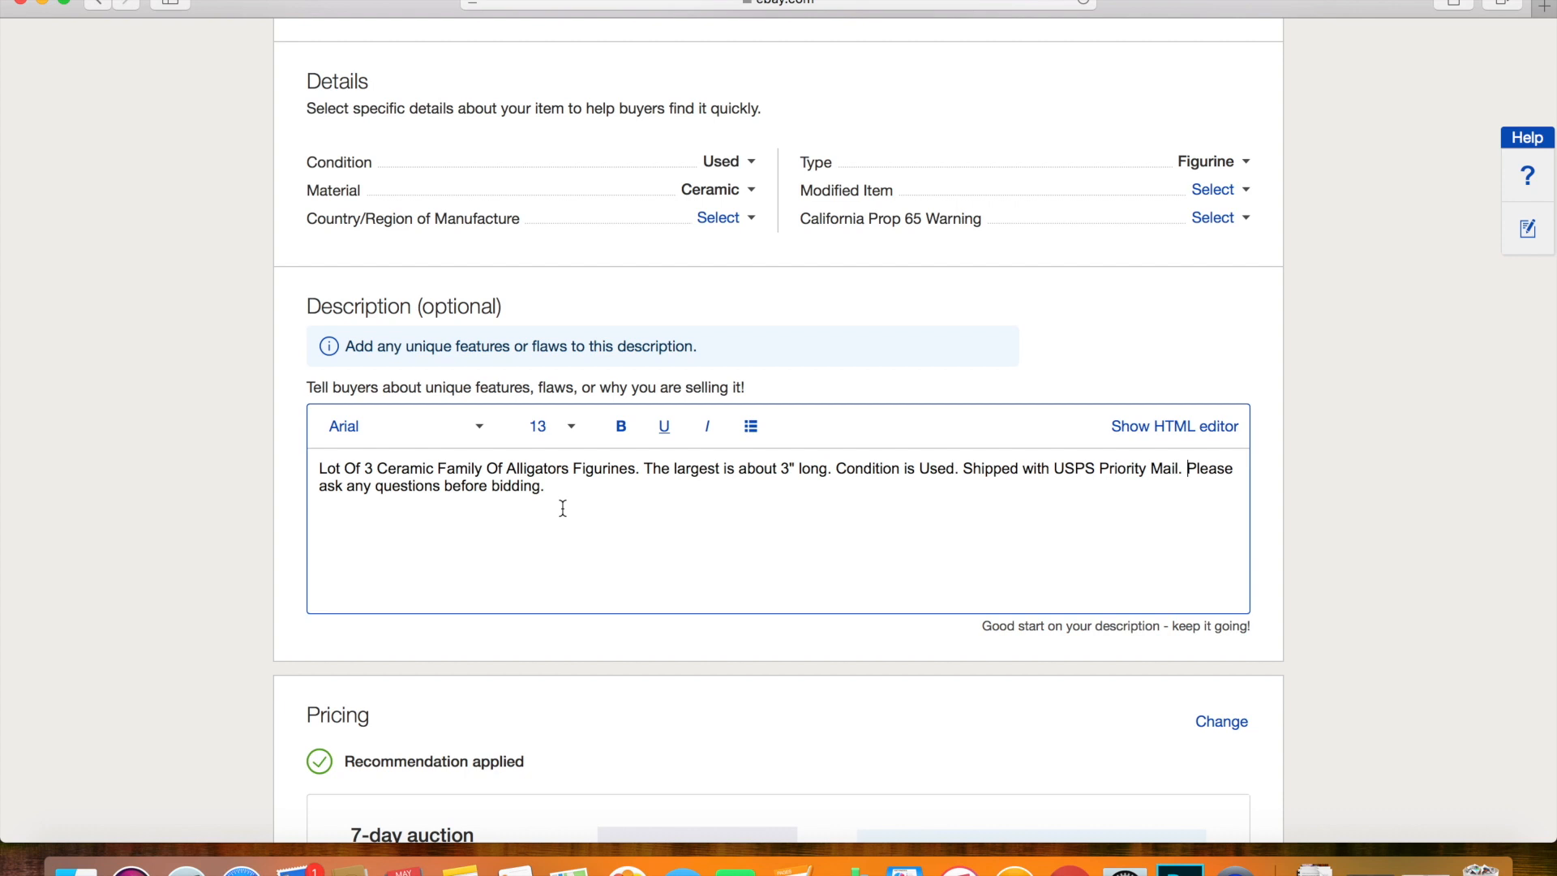
Look through the fonts and text sizes available for the description
scroll(563, 507, down, 2)
scroll(563, 508, up, 2)
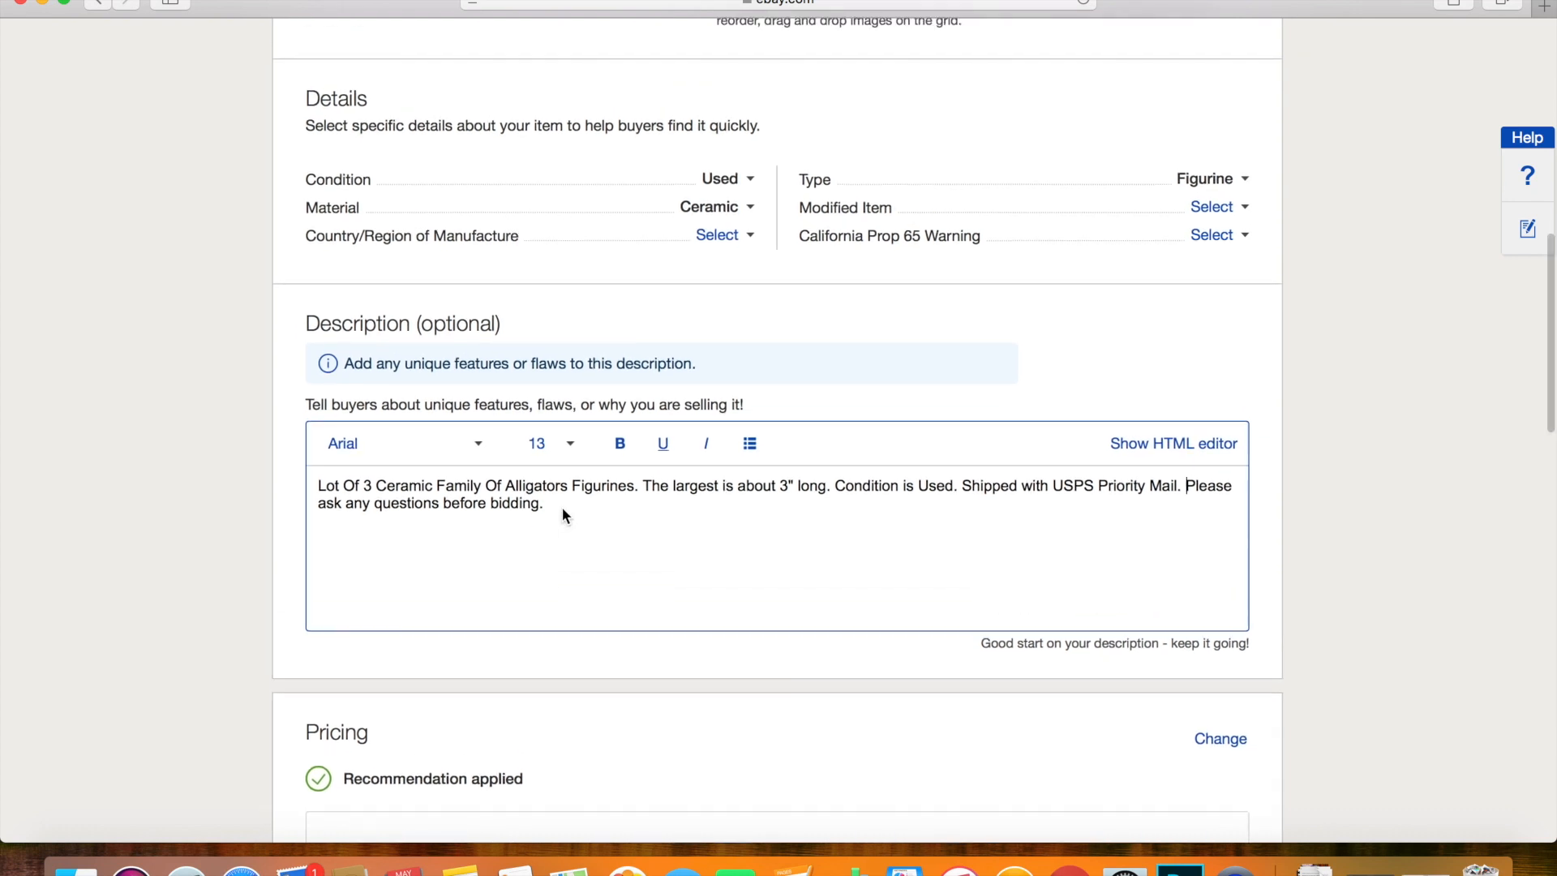
click(503, 521)
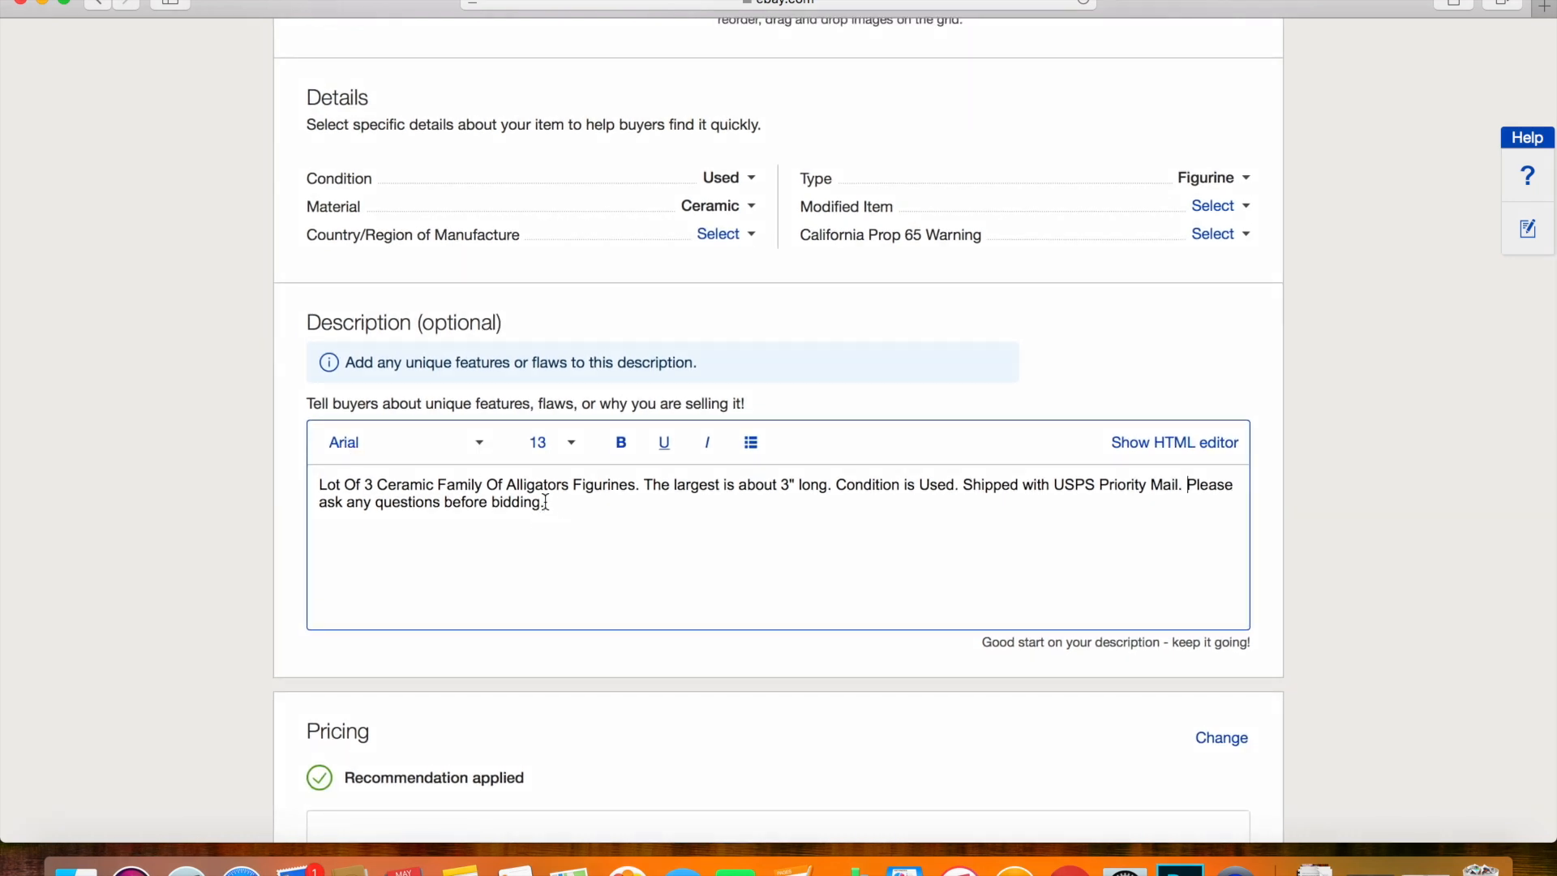
click(481, 443)
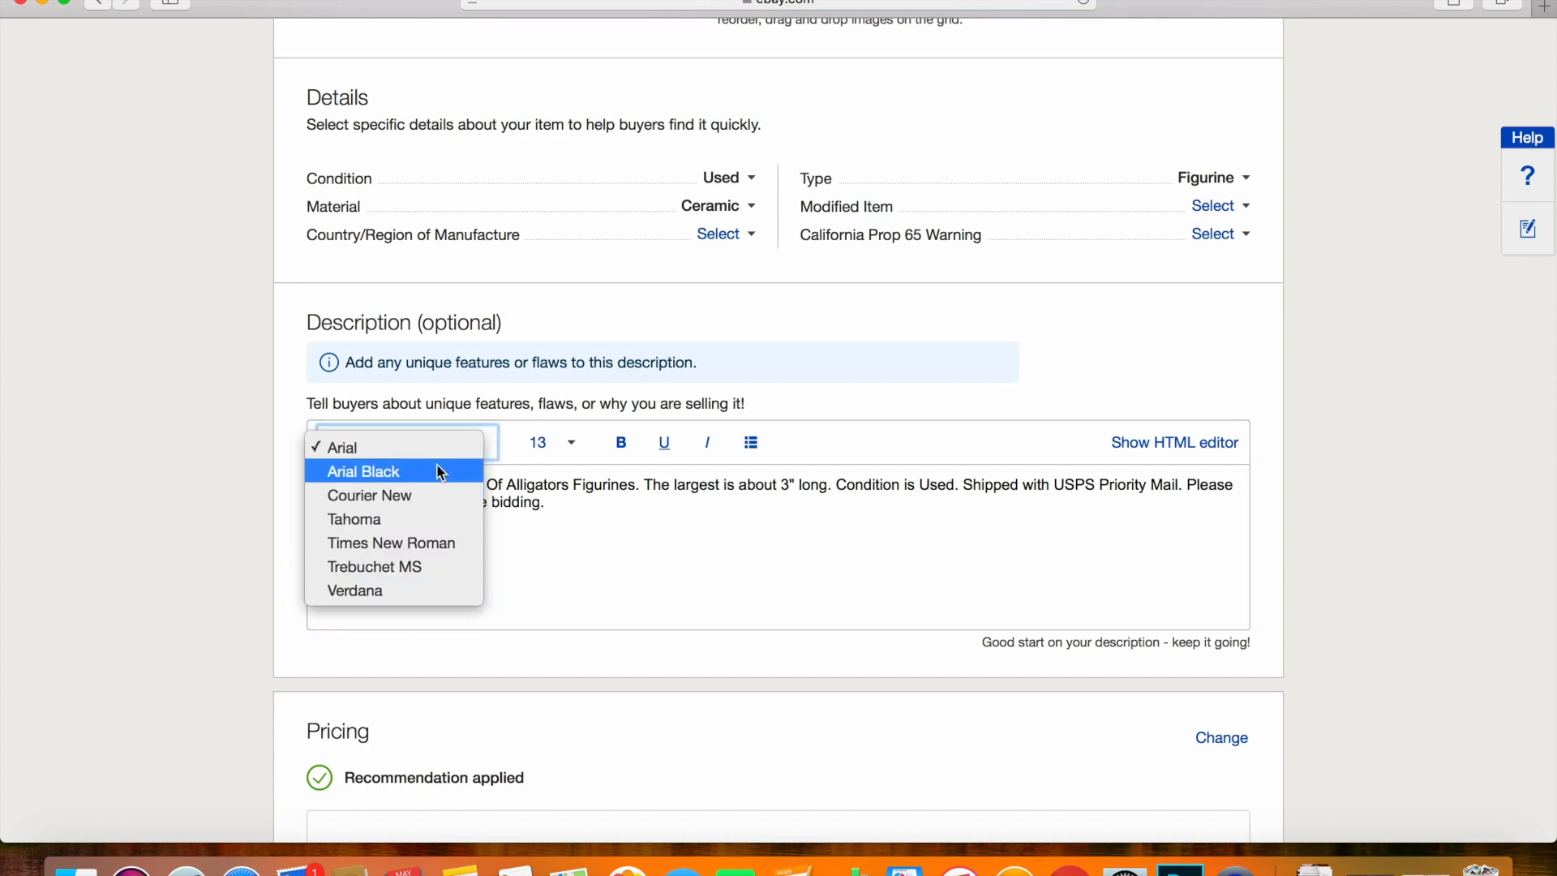
click(573, 438)
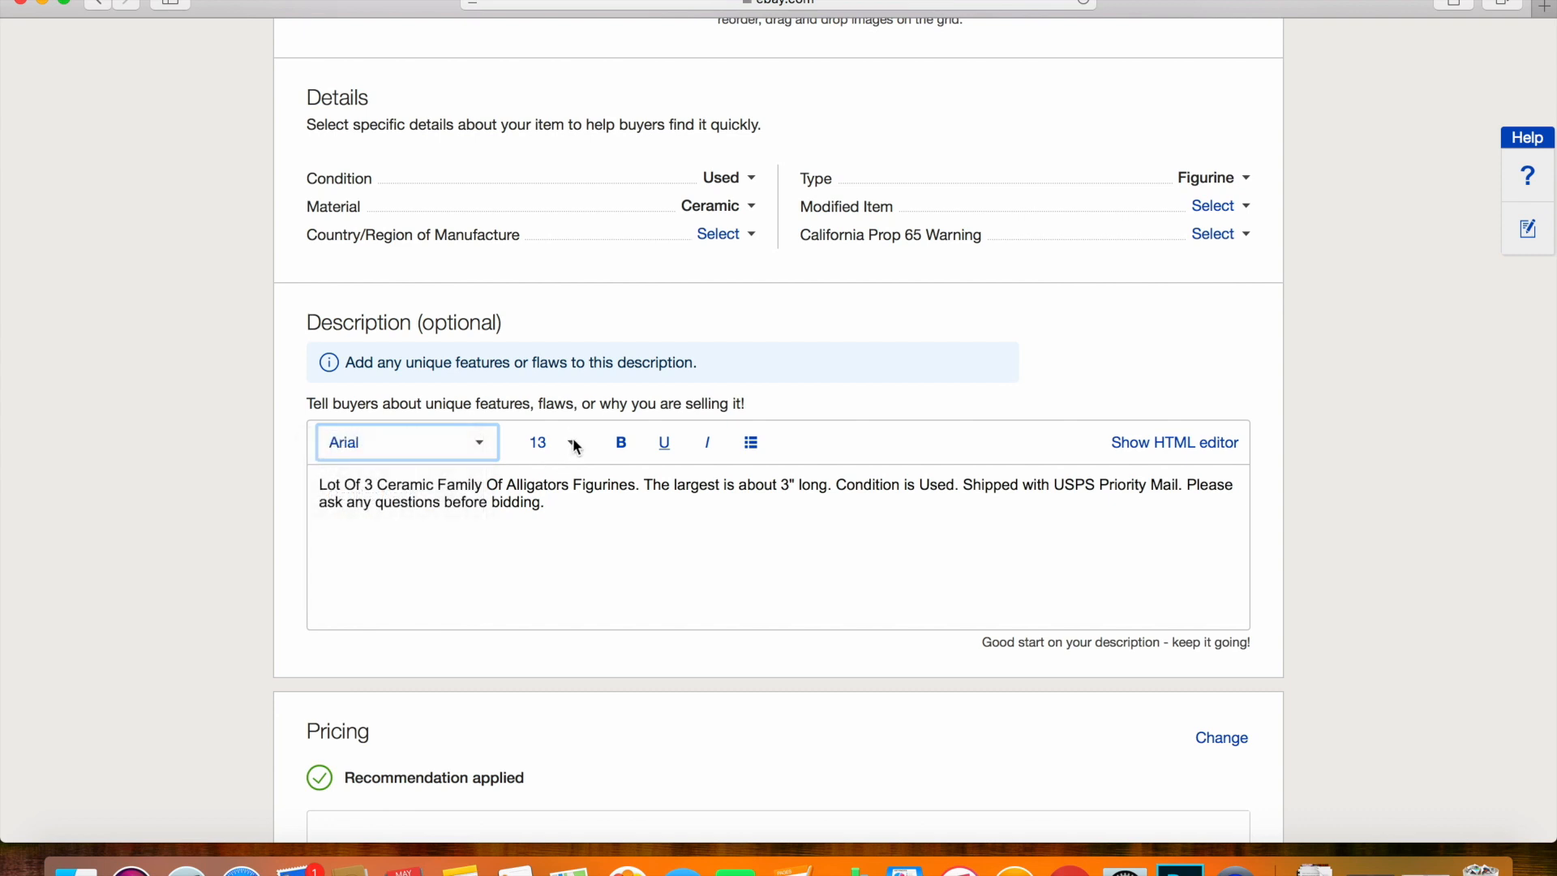
click(573, 440)
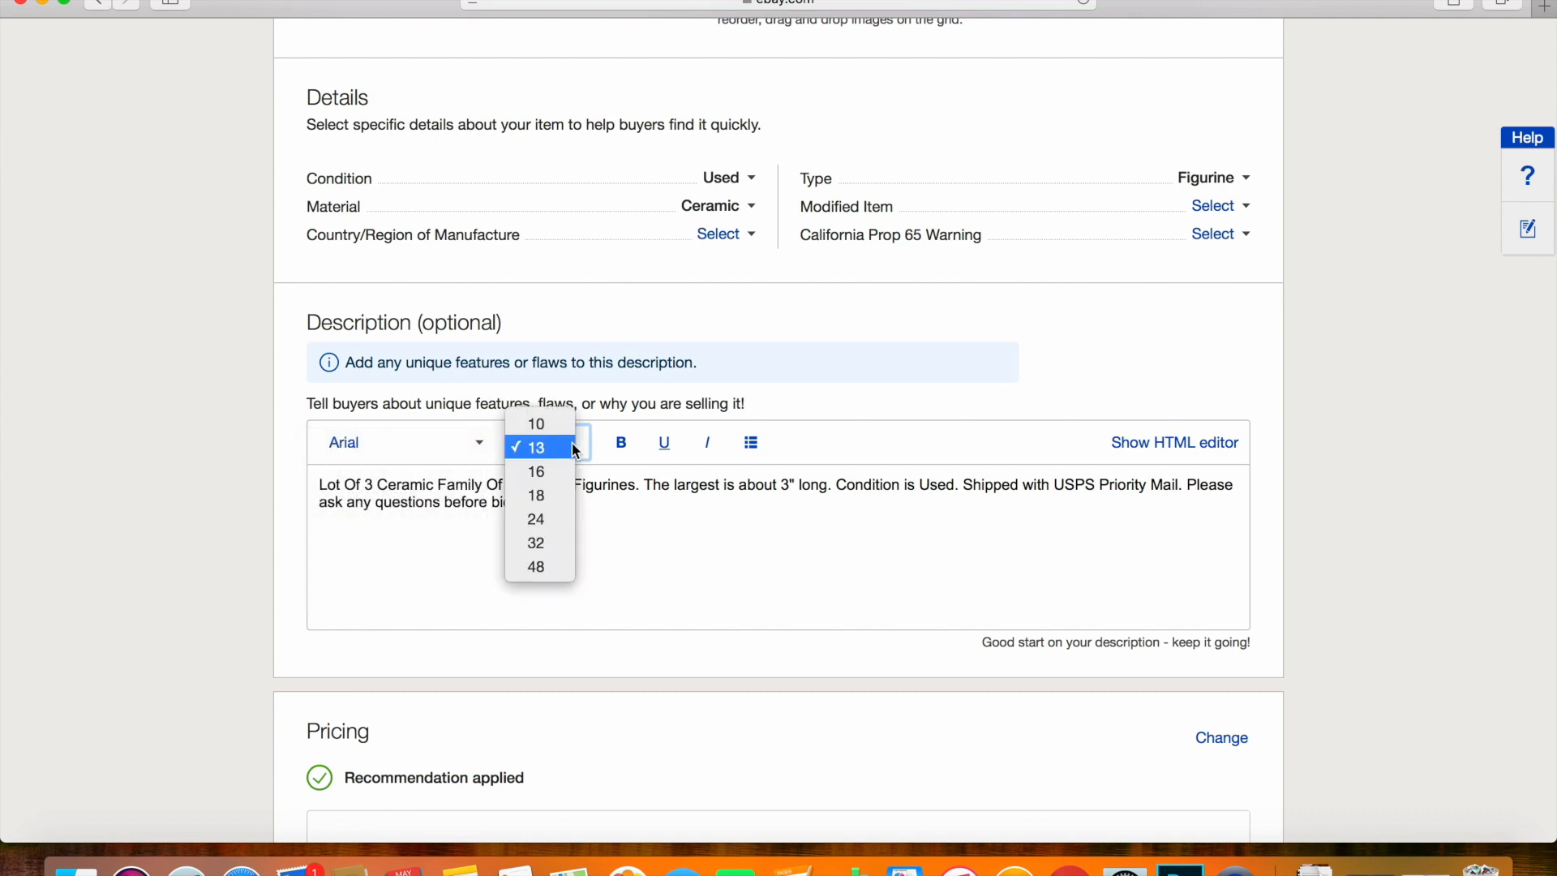
Make the entire description text bold
click(626, 444)
click(624, 444)
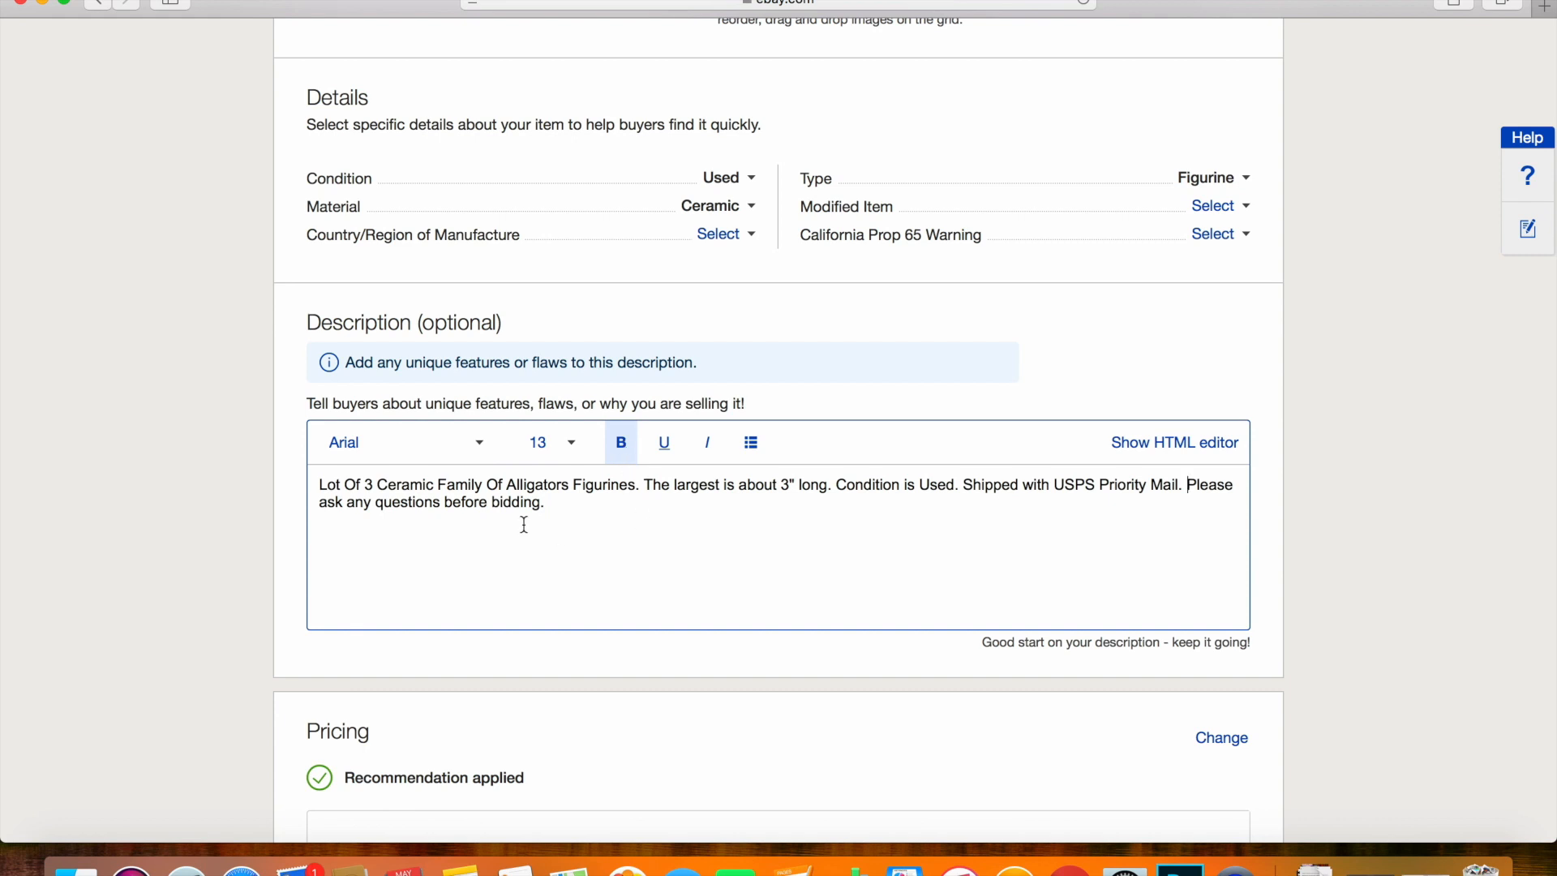
drag(560, 517, 320, 487)
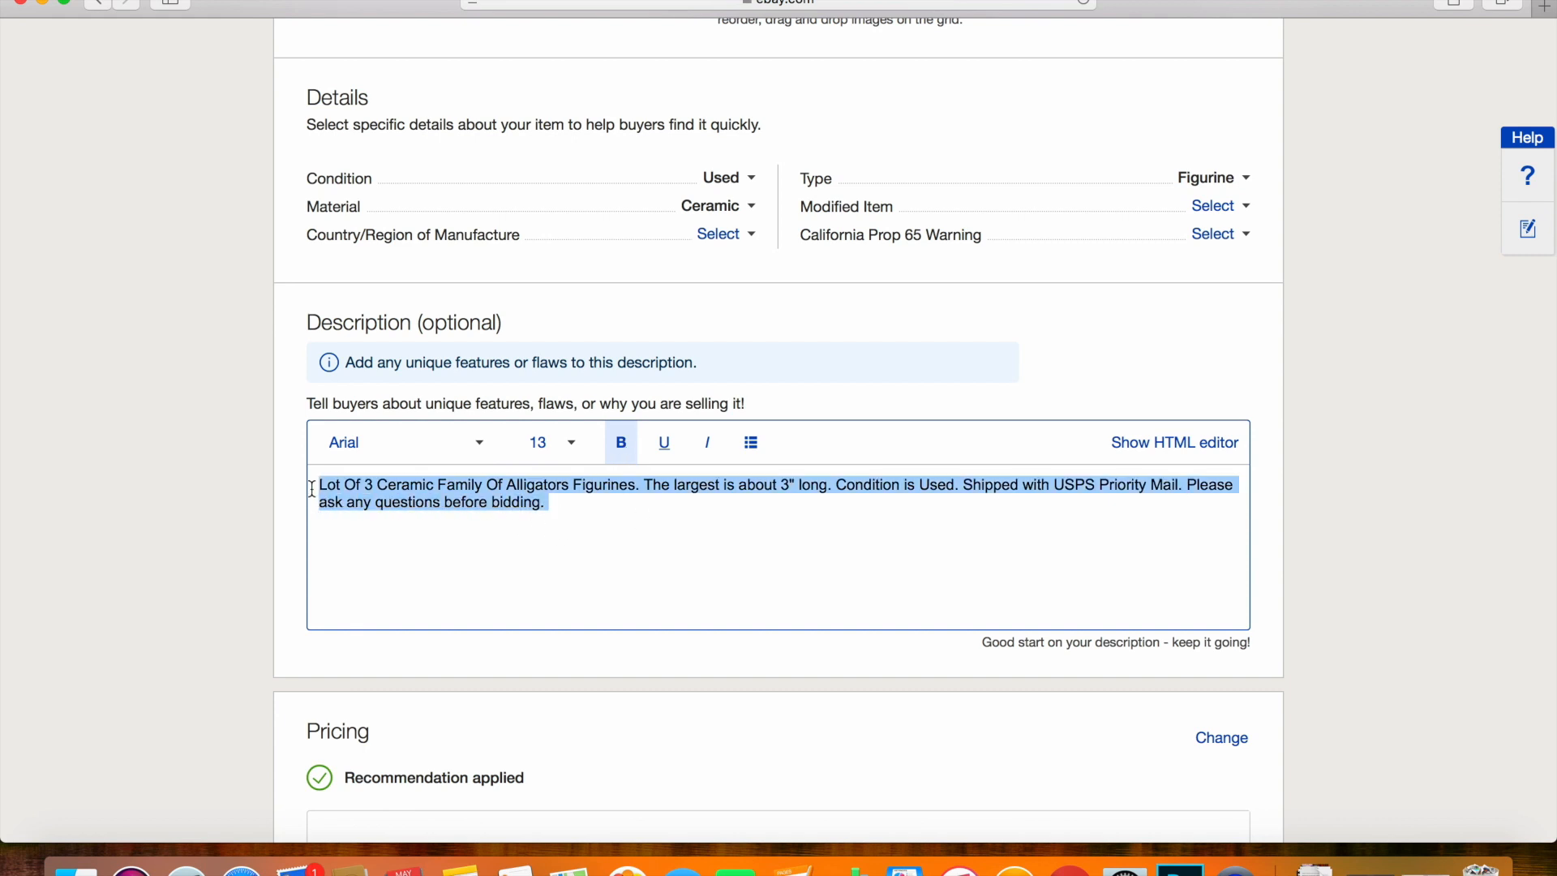
click(624, 448)
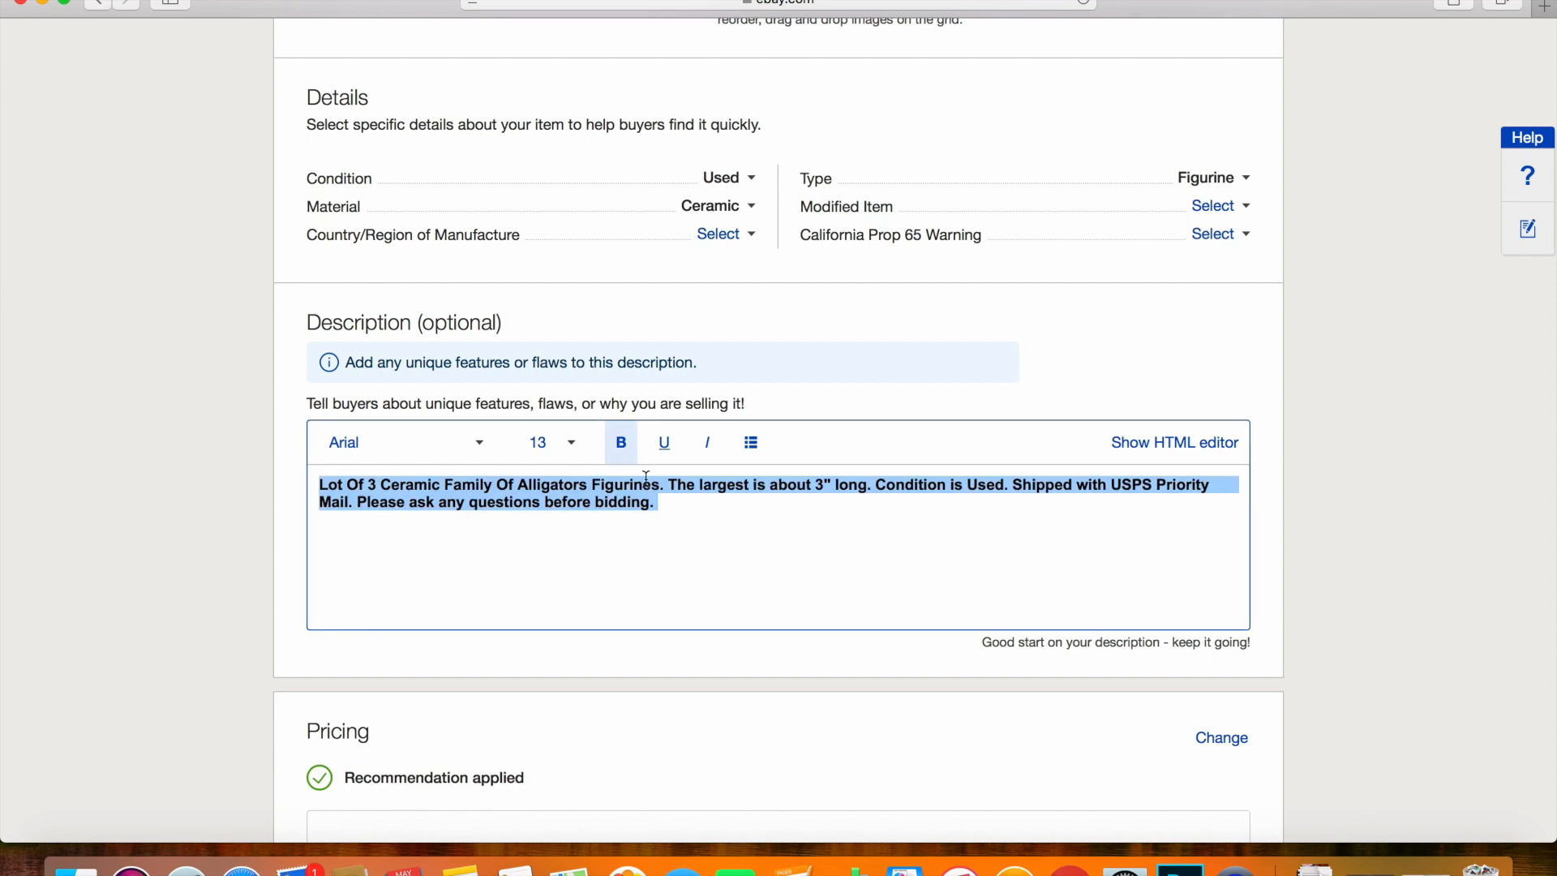
click(687, 516)
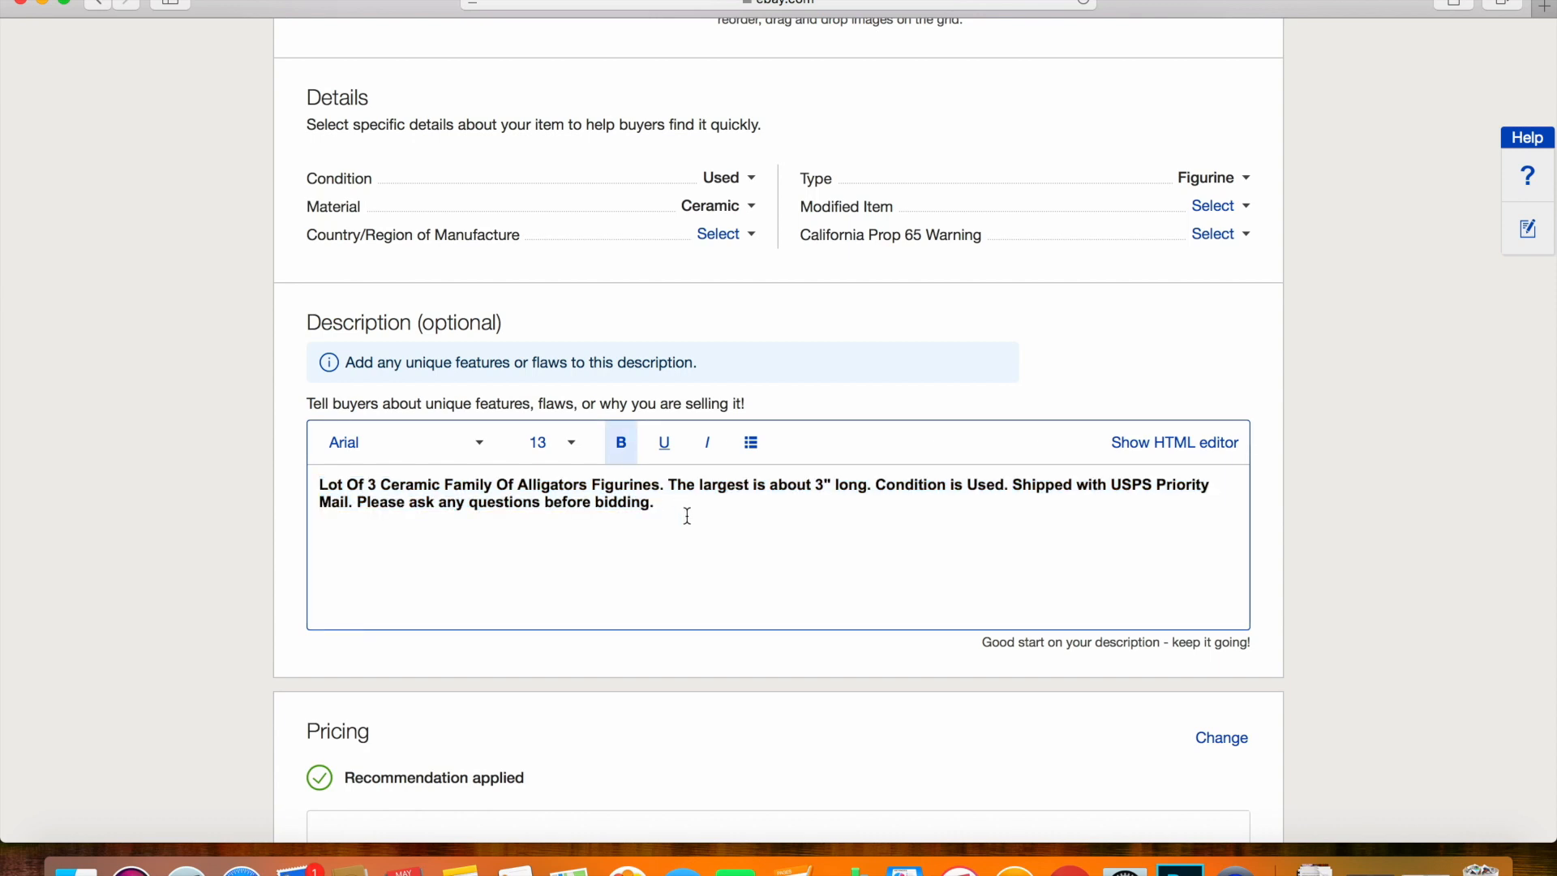
Set the text size of the whole description to 16
drag(661, 506, 294, 474)
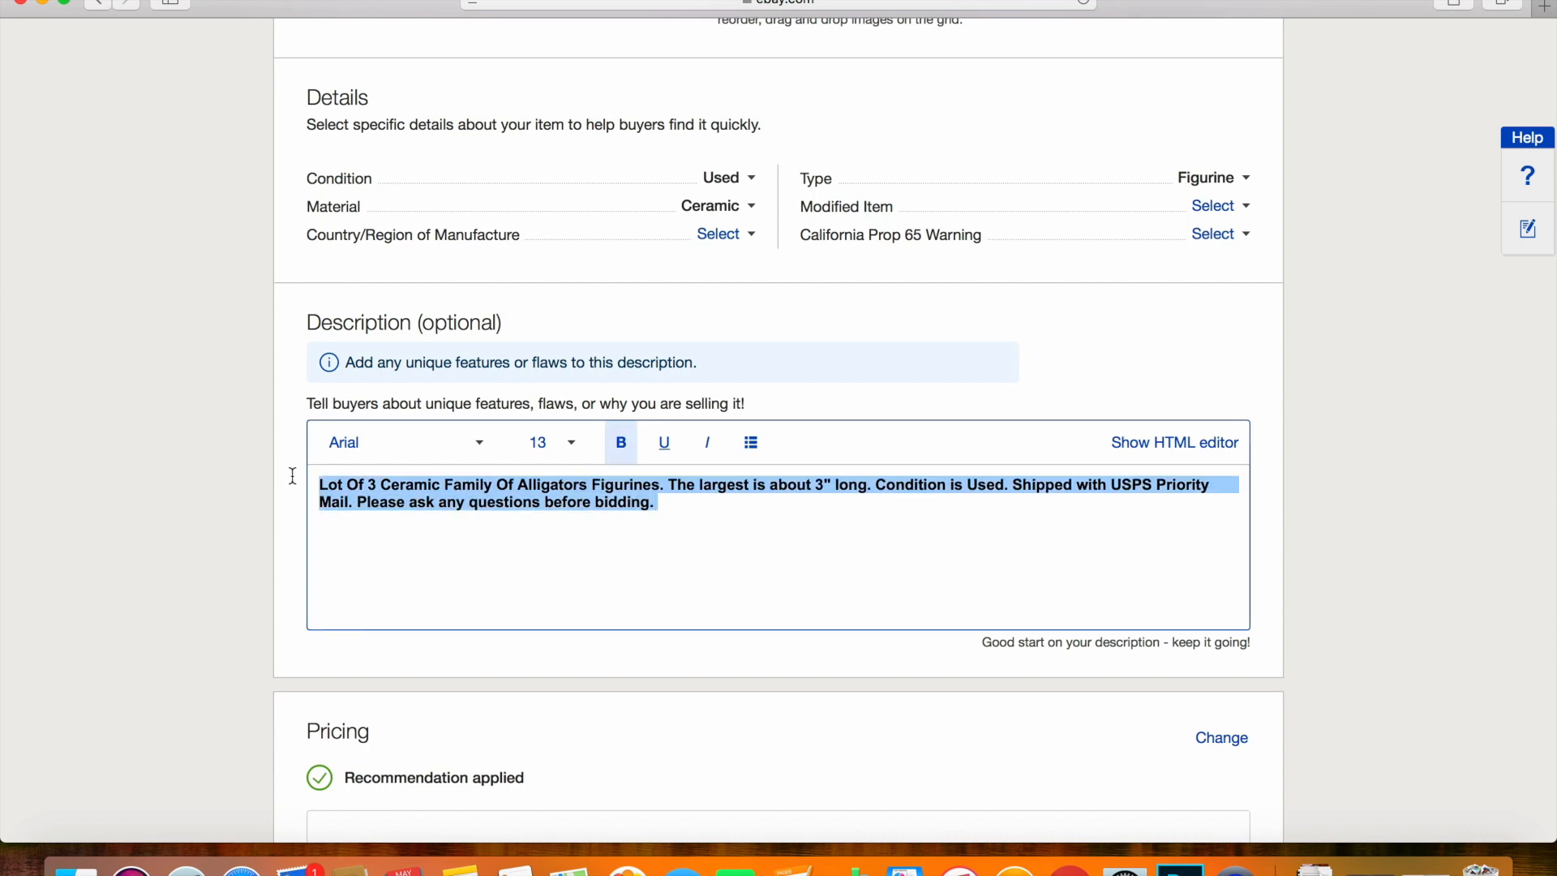
click(569, 445)
click(562, 472)
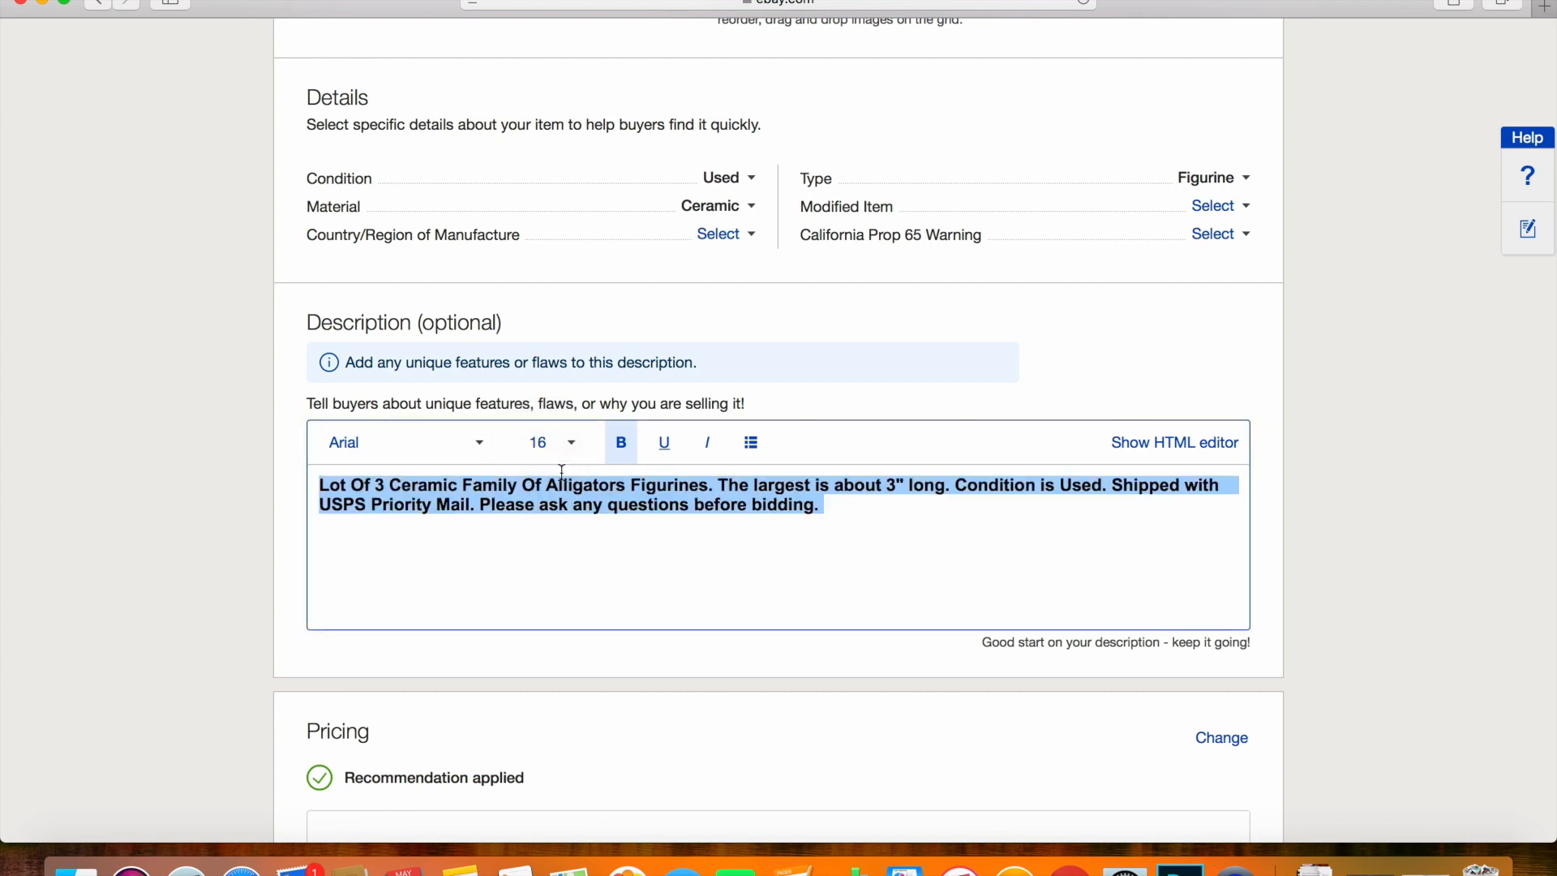
click(746, 584)
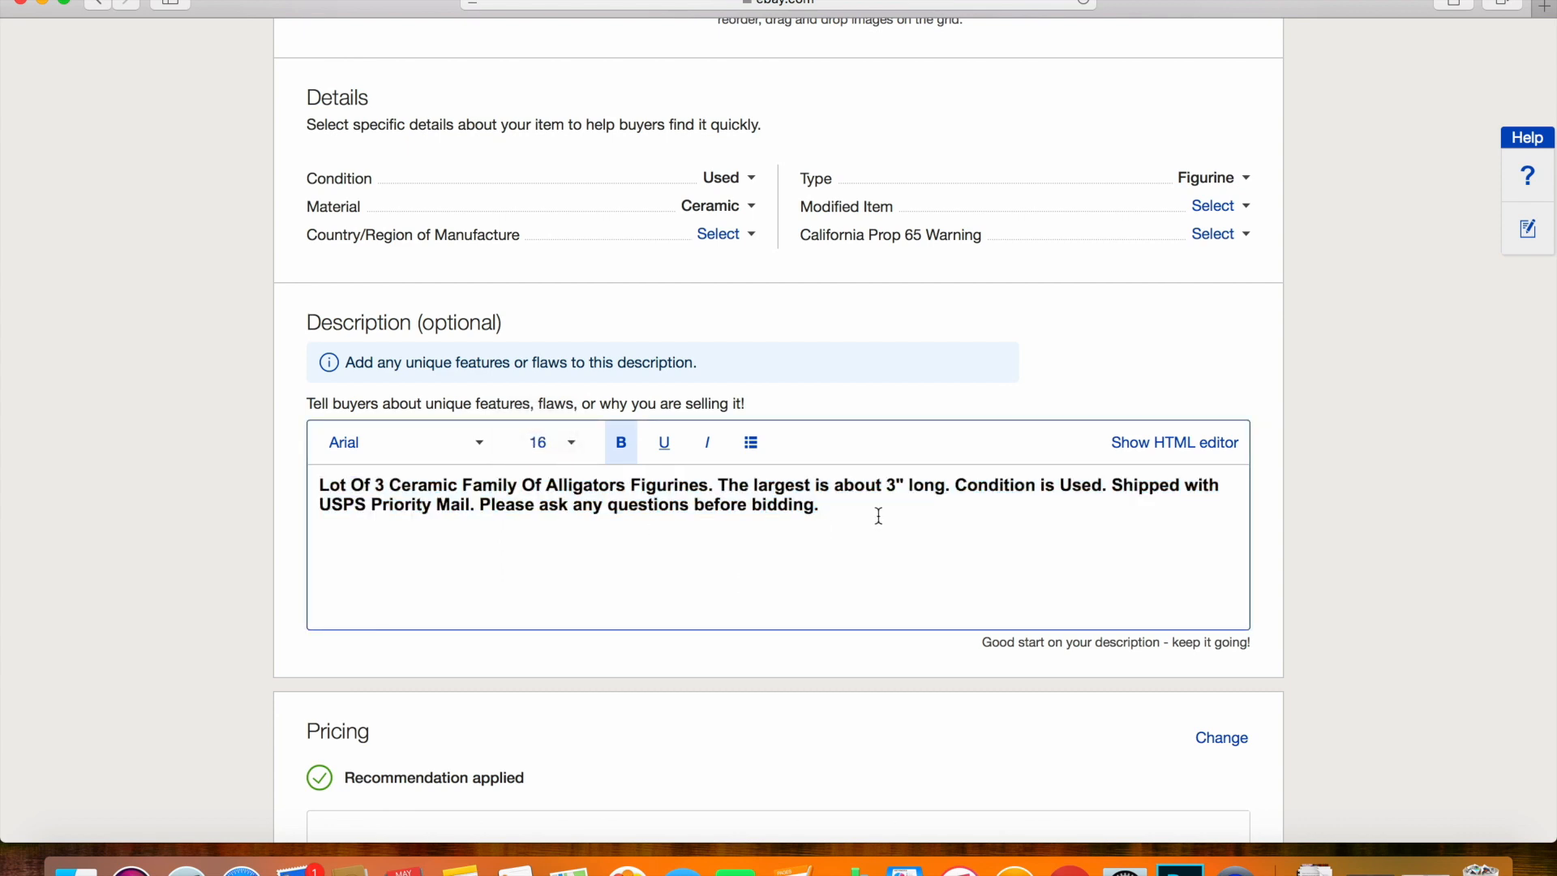
Open the listing's pricing settings for editing
scroll(874, 533, down, 1)
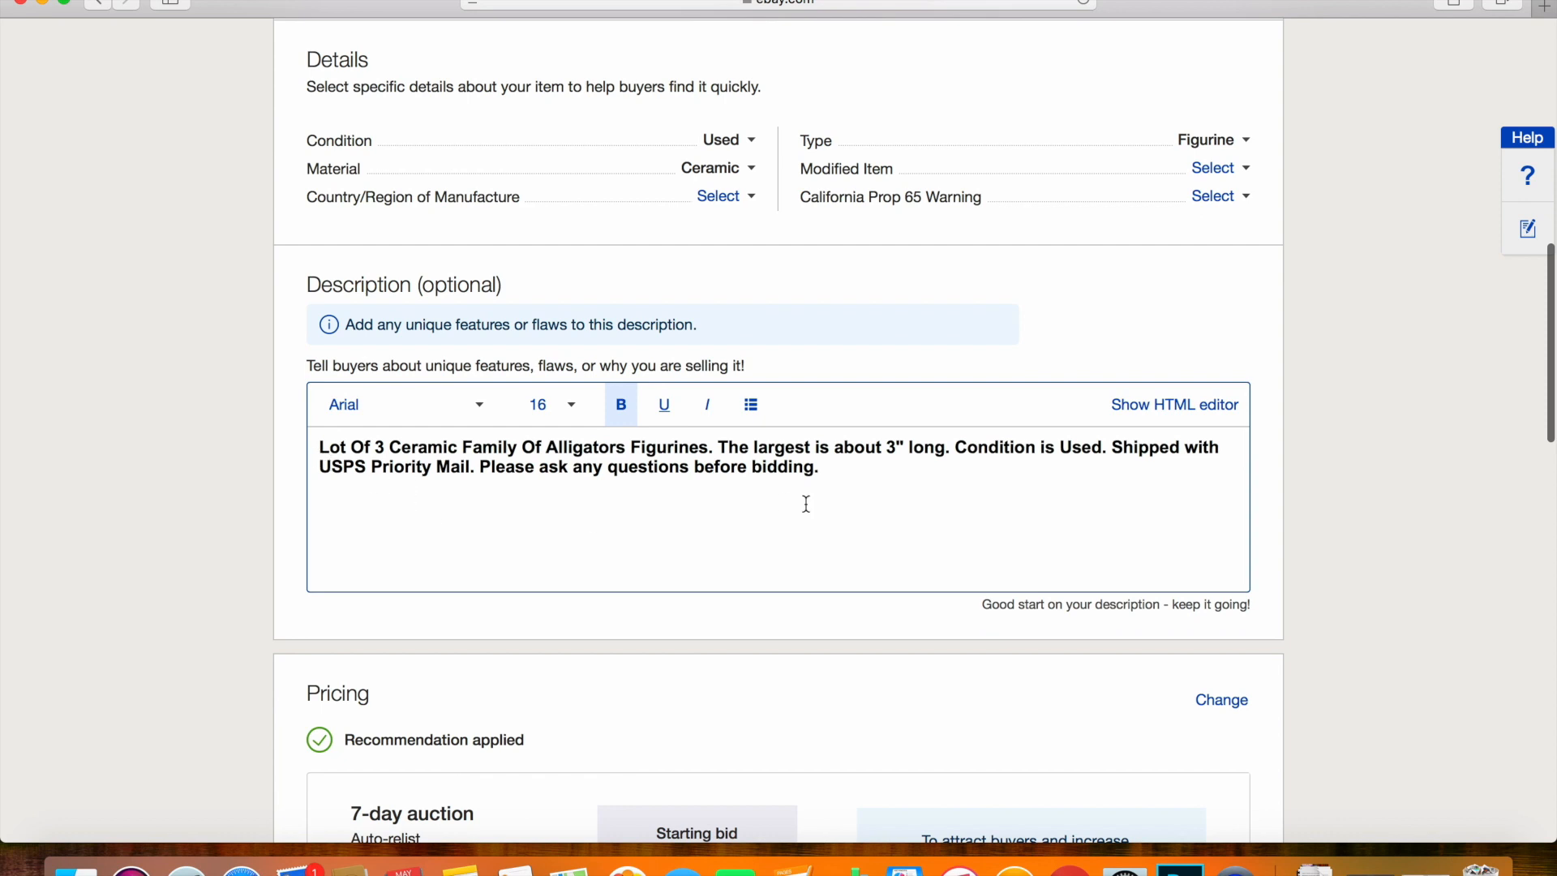
scroll(831, 479, down, 1)
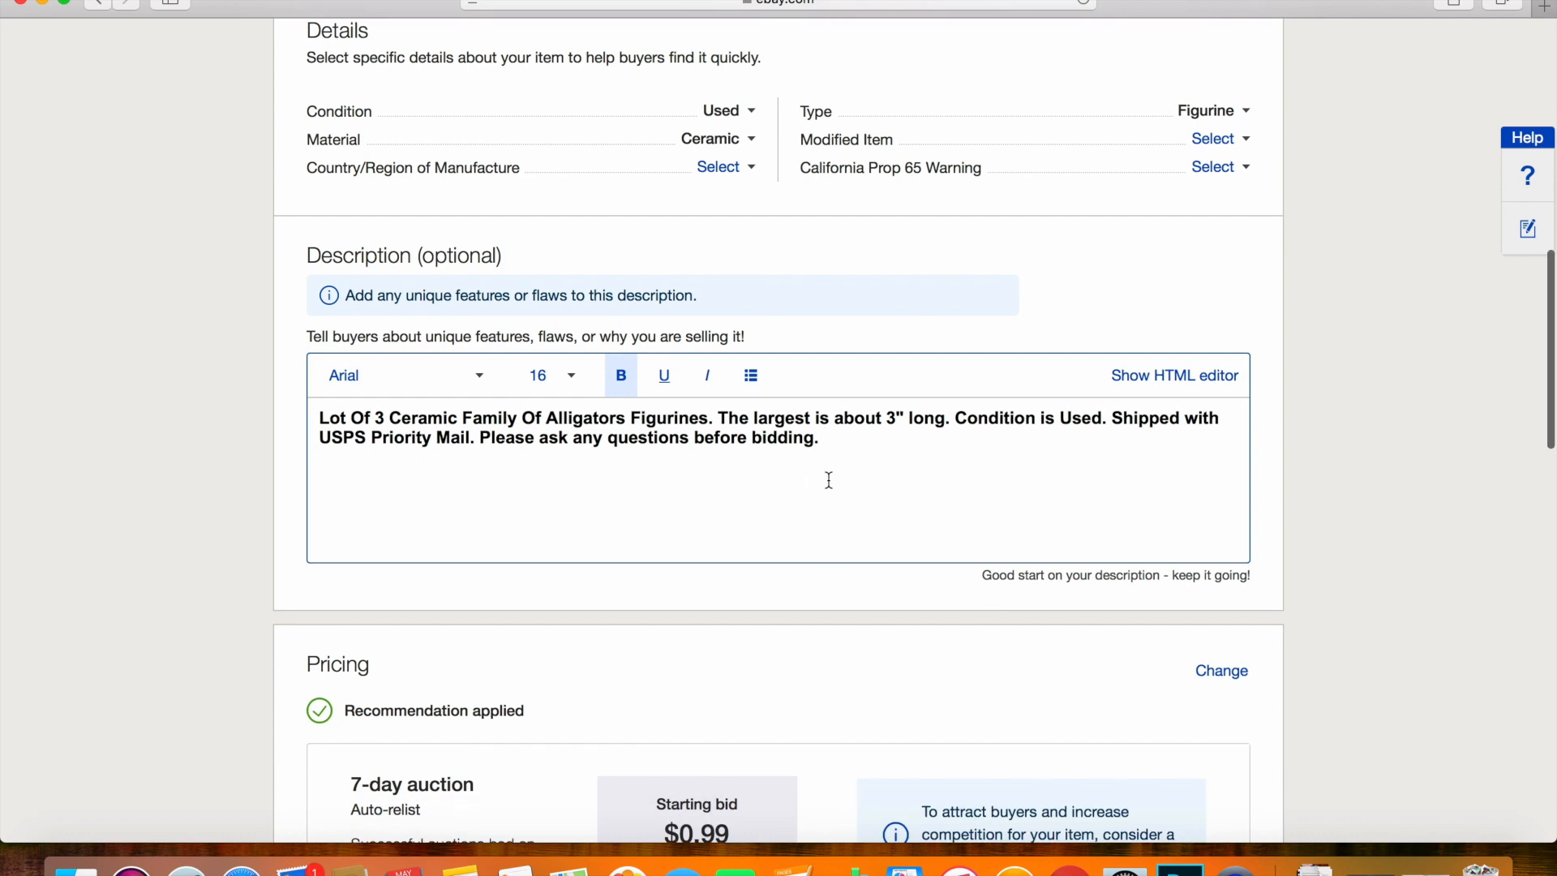
scroll(829, 480, down, 5)
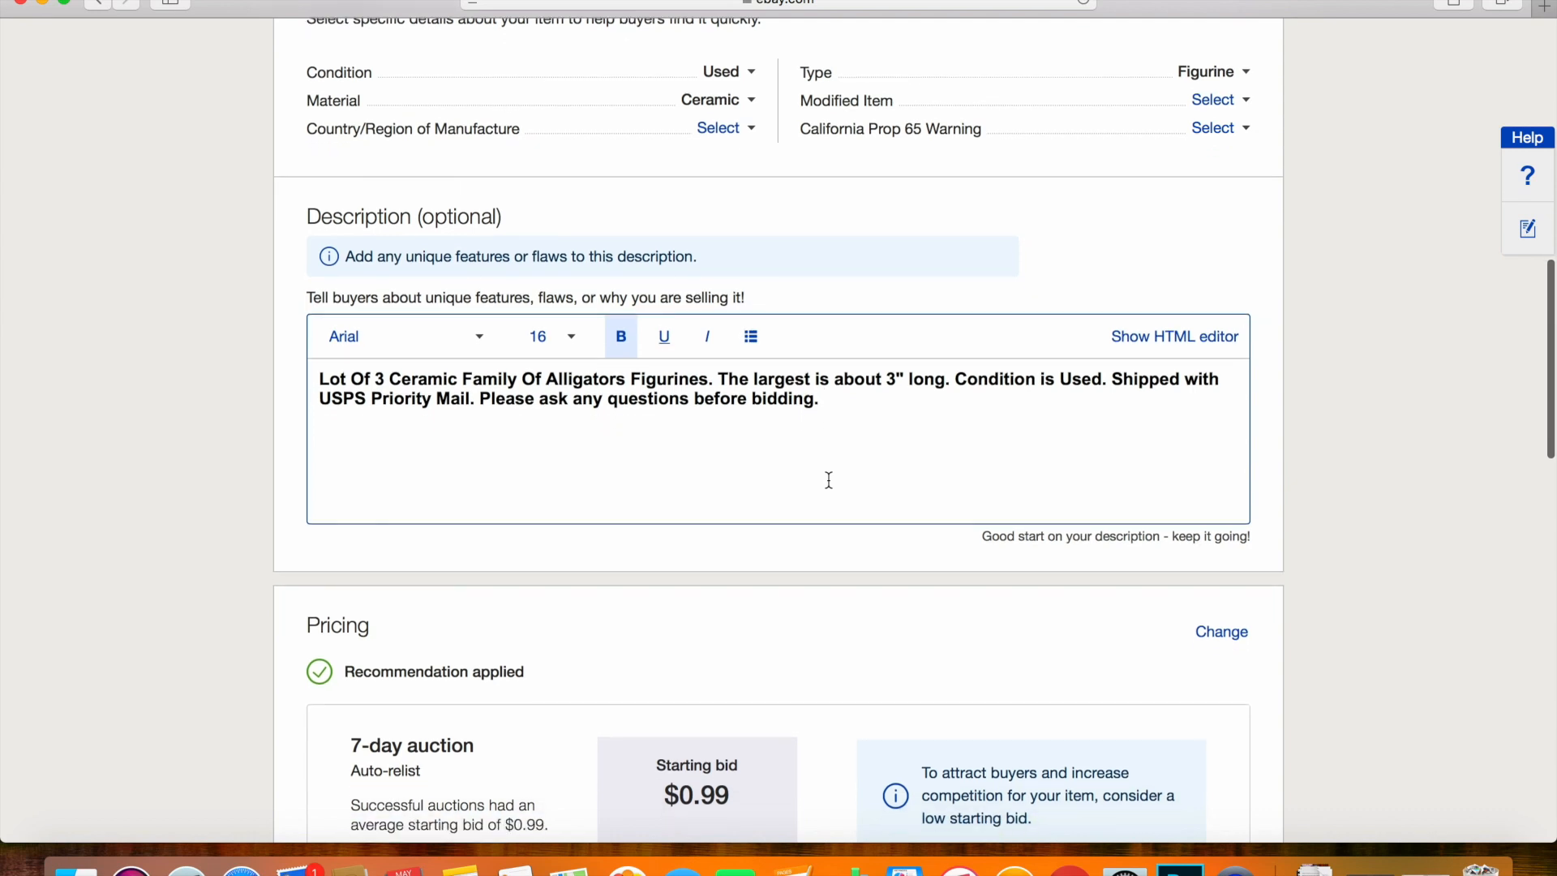
scroll(829, 480, down, 2)
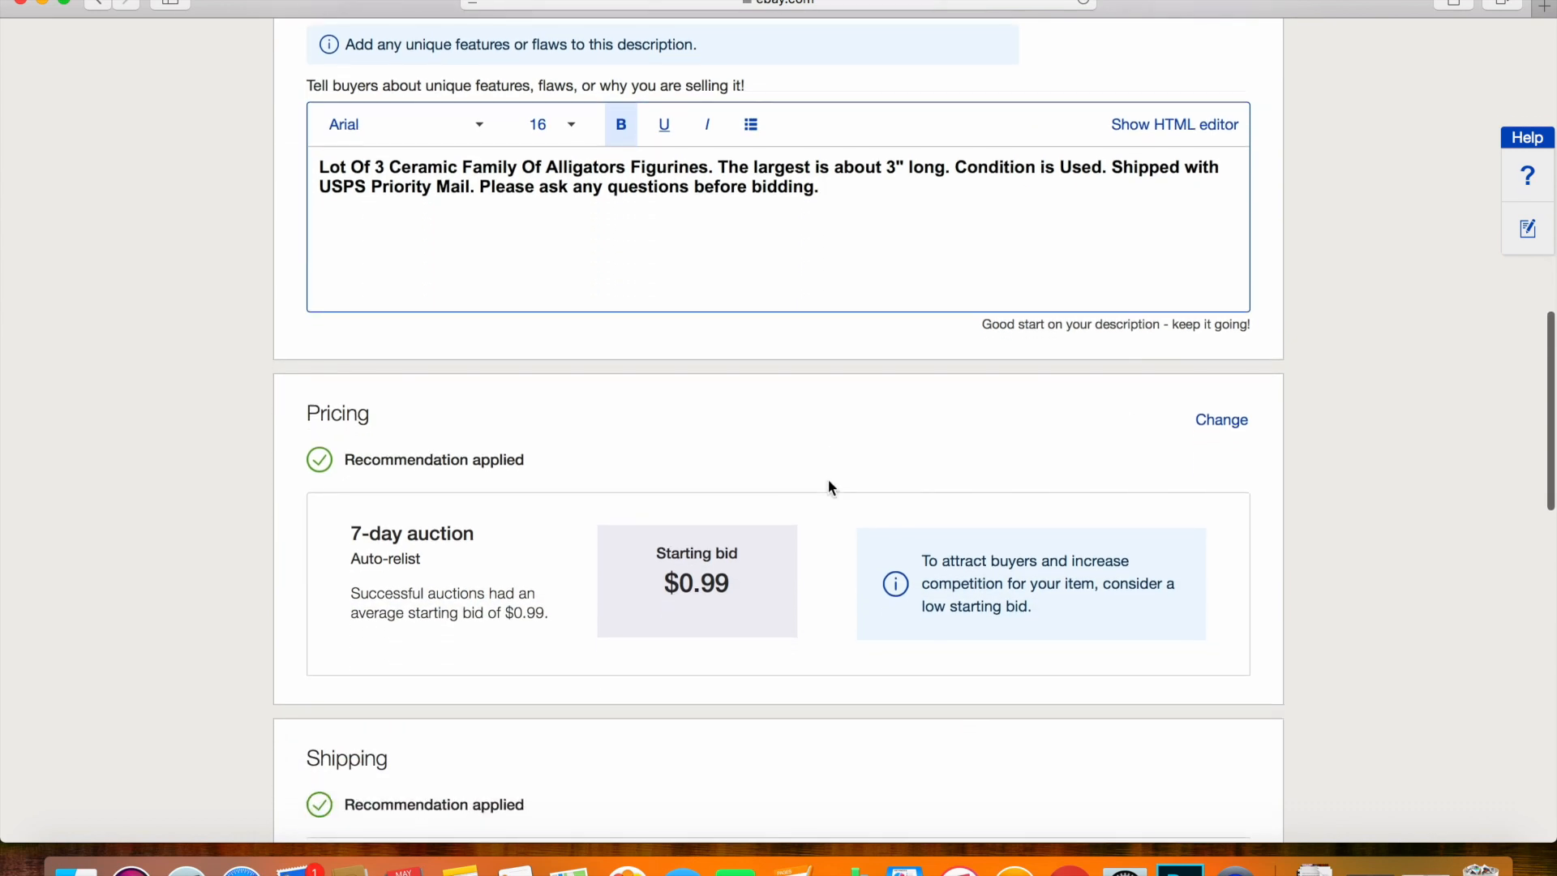
click(1221, 420)
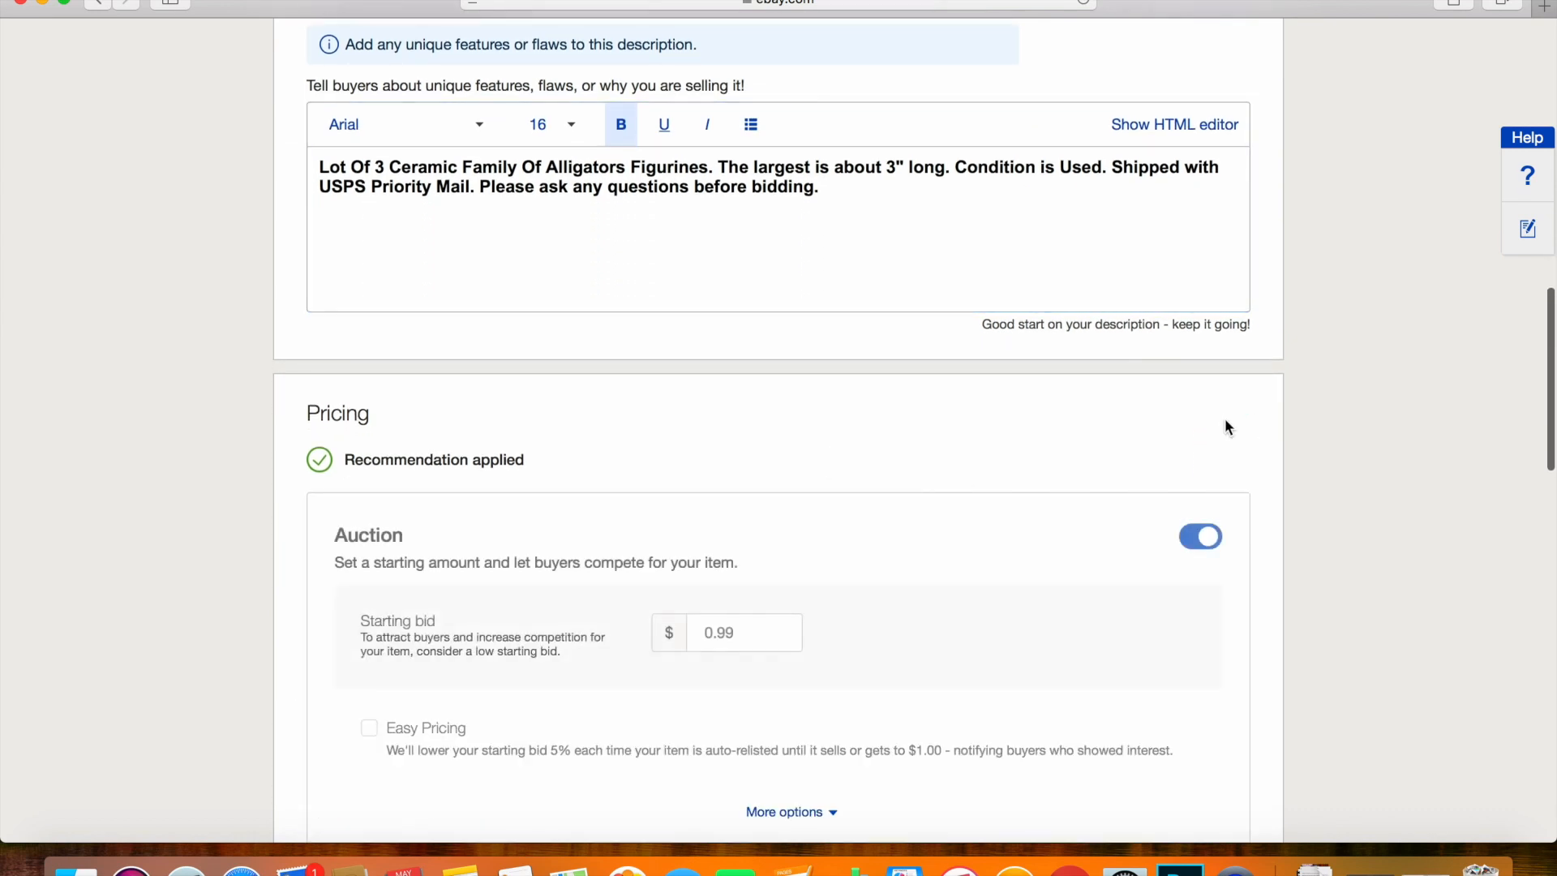
scroll(1011, 570, down, 6)
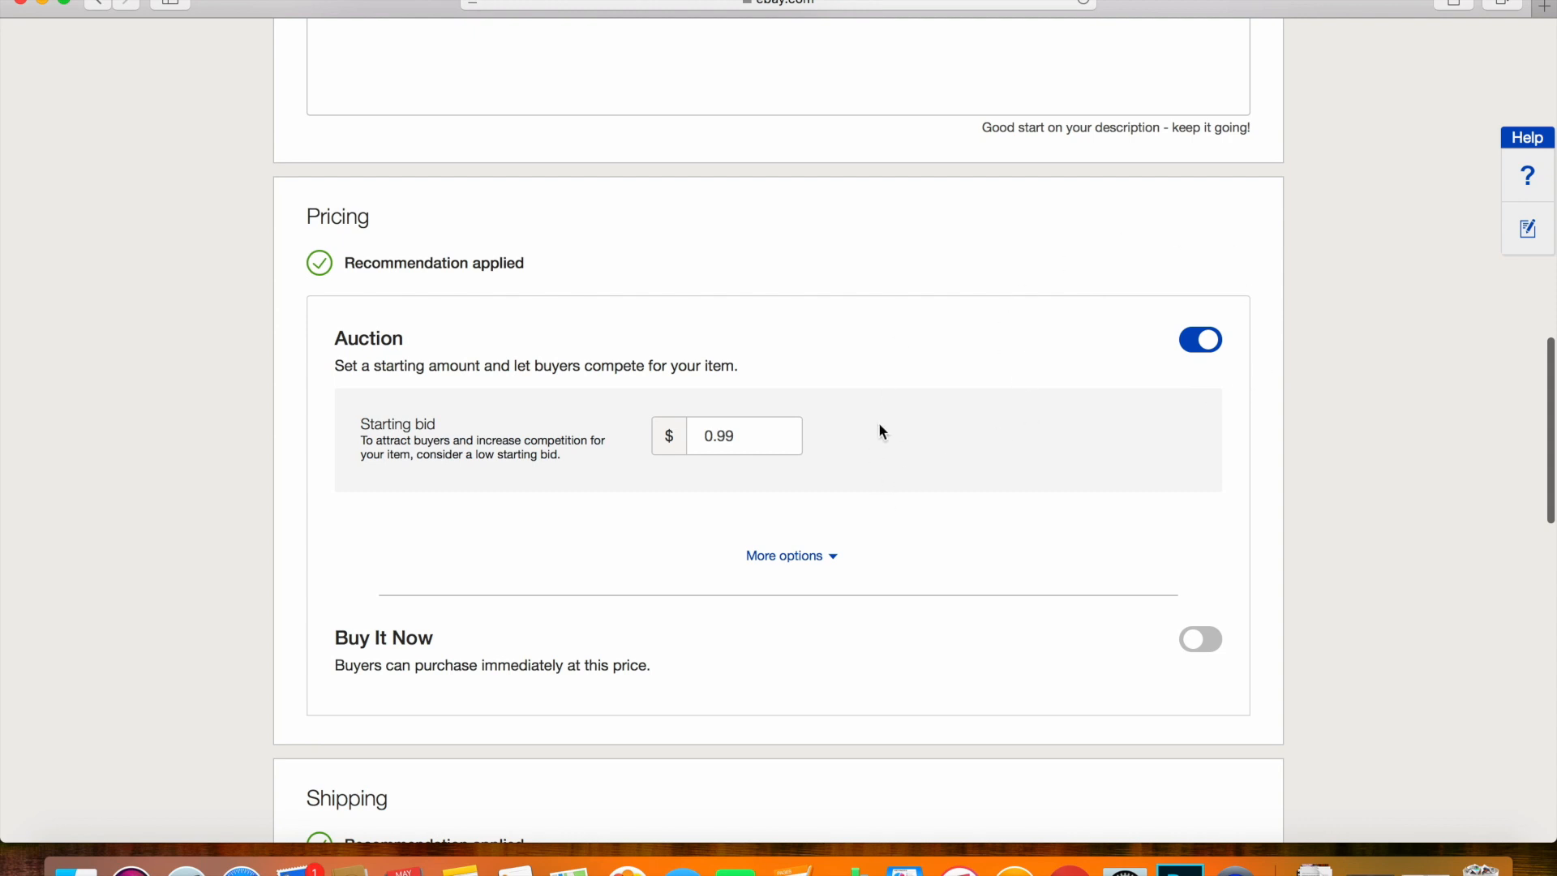
Try the sale formats by switching between Buy It Now only, auction only, and both together
click(1185, 344)
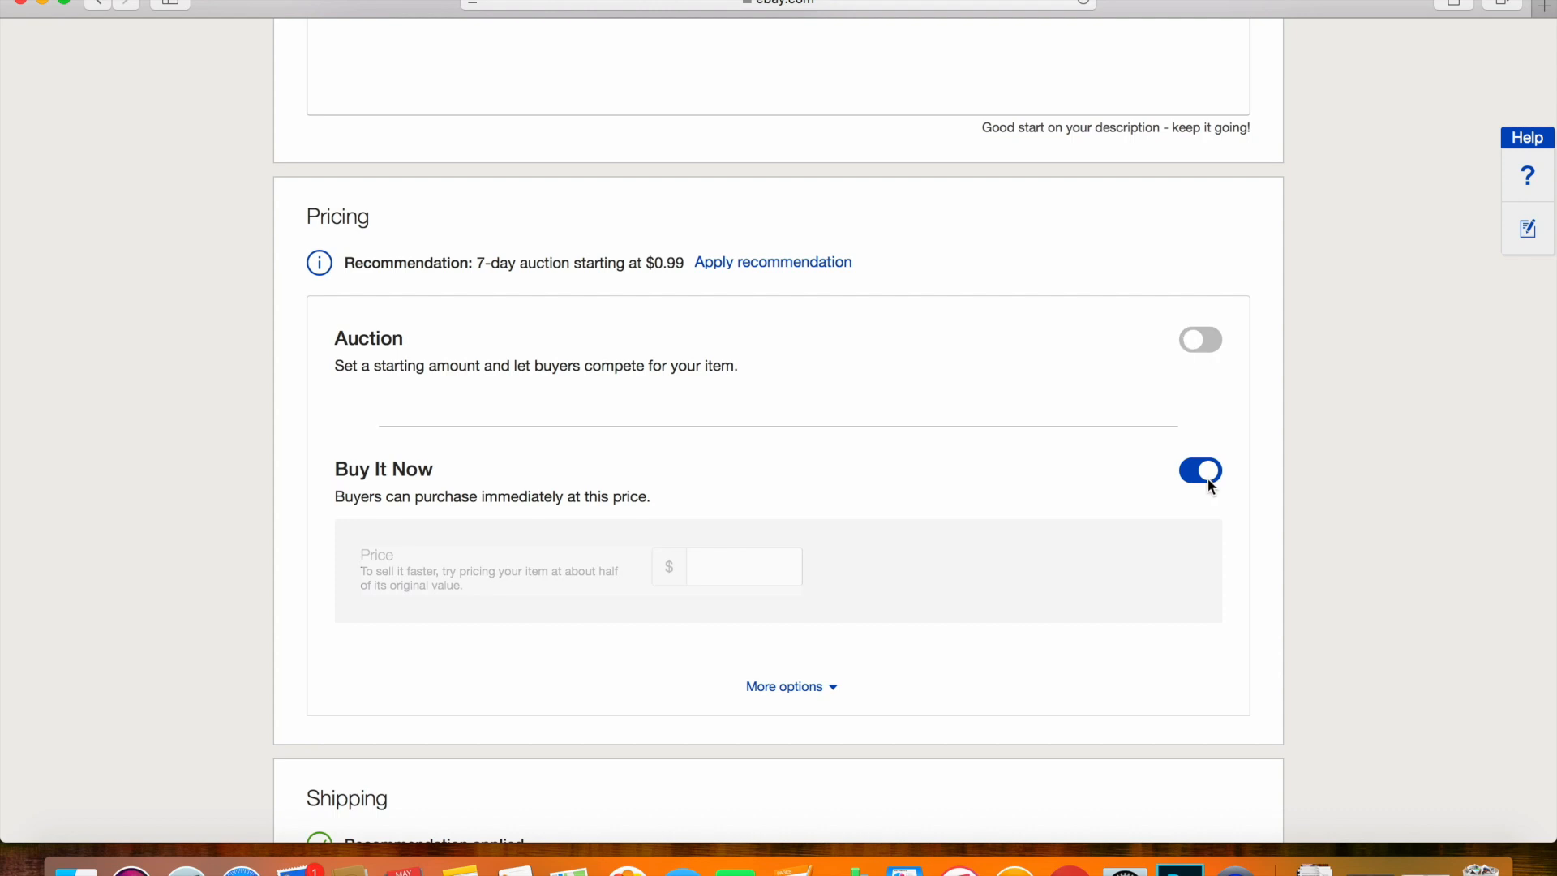
click(1215, 342)
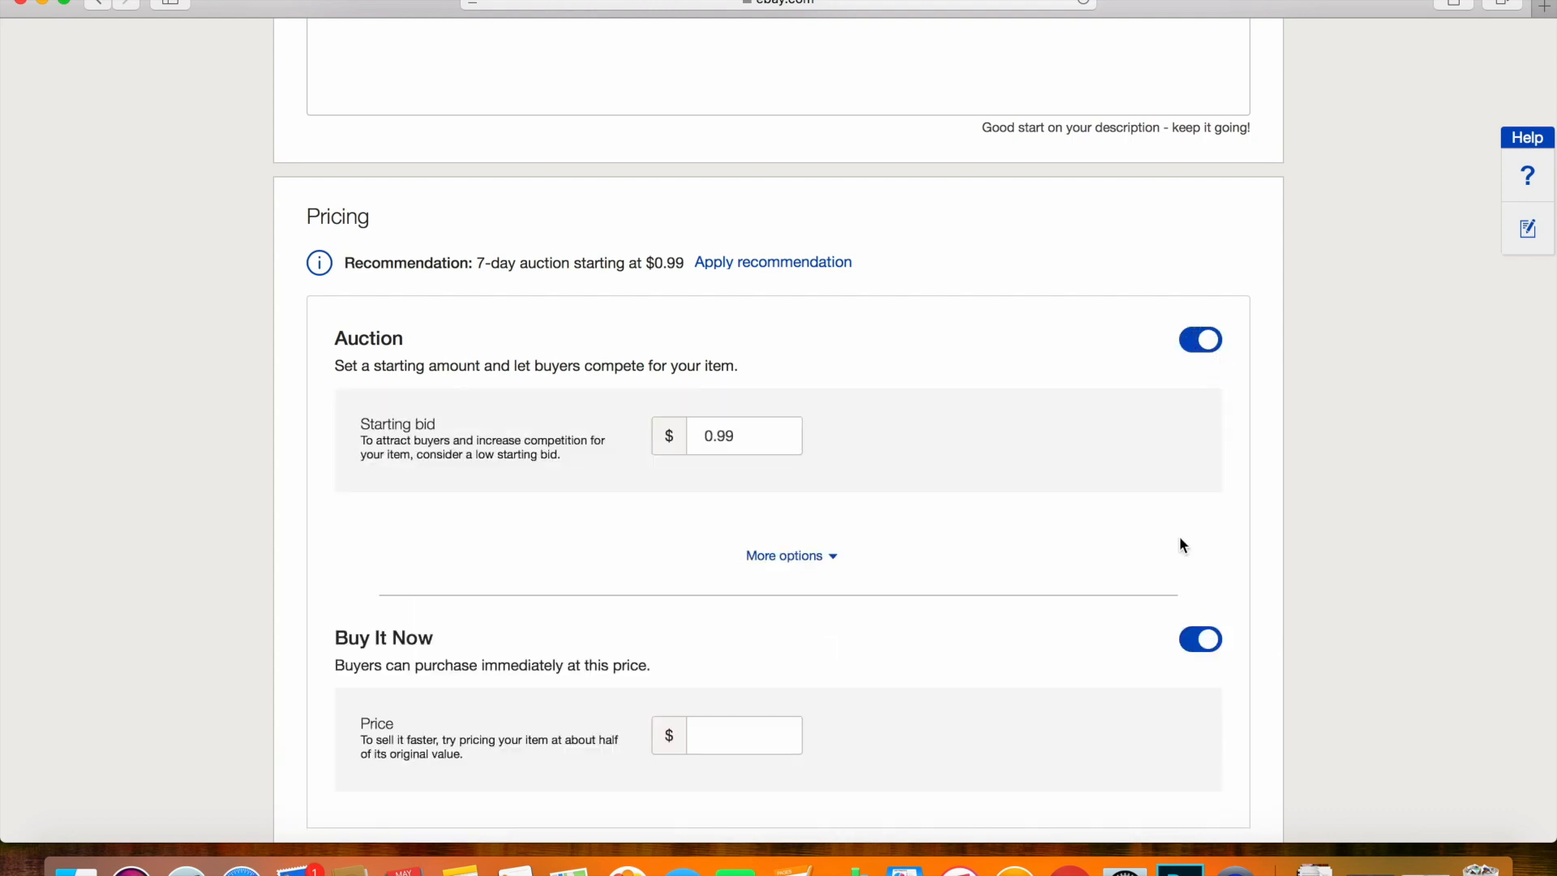
scroll(1136, 462, down, 4)
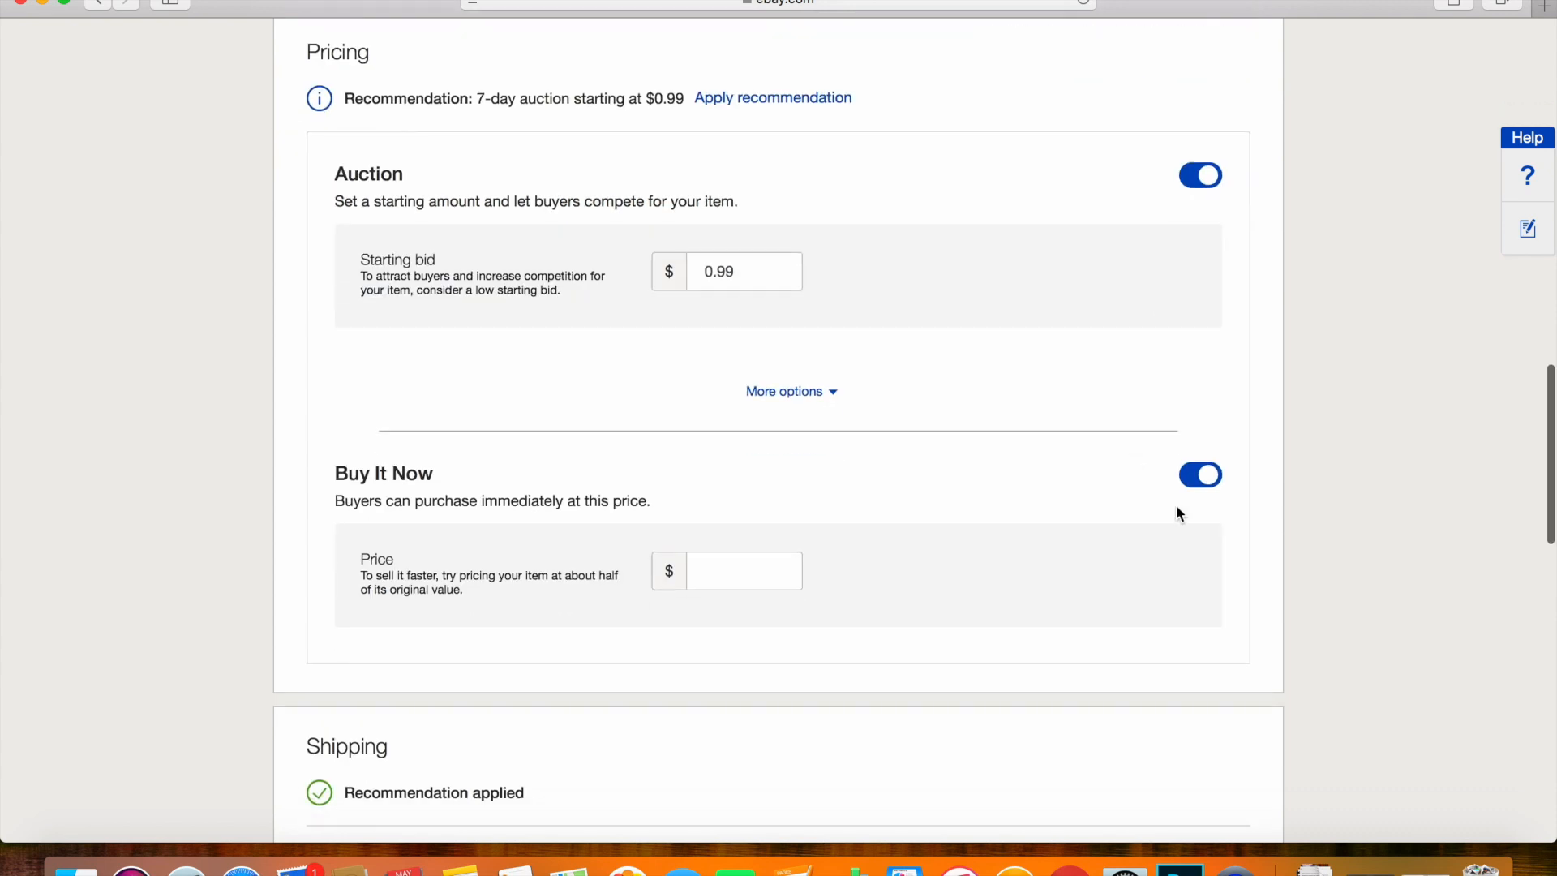
click(1214, 472)
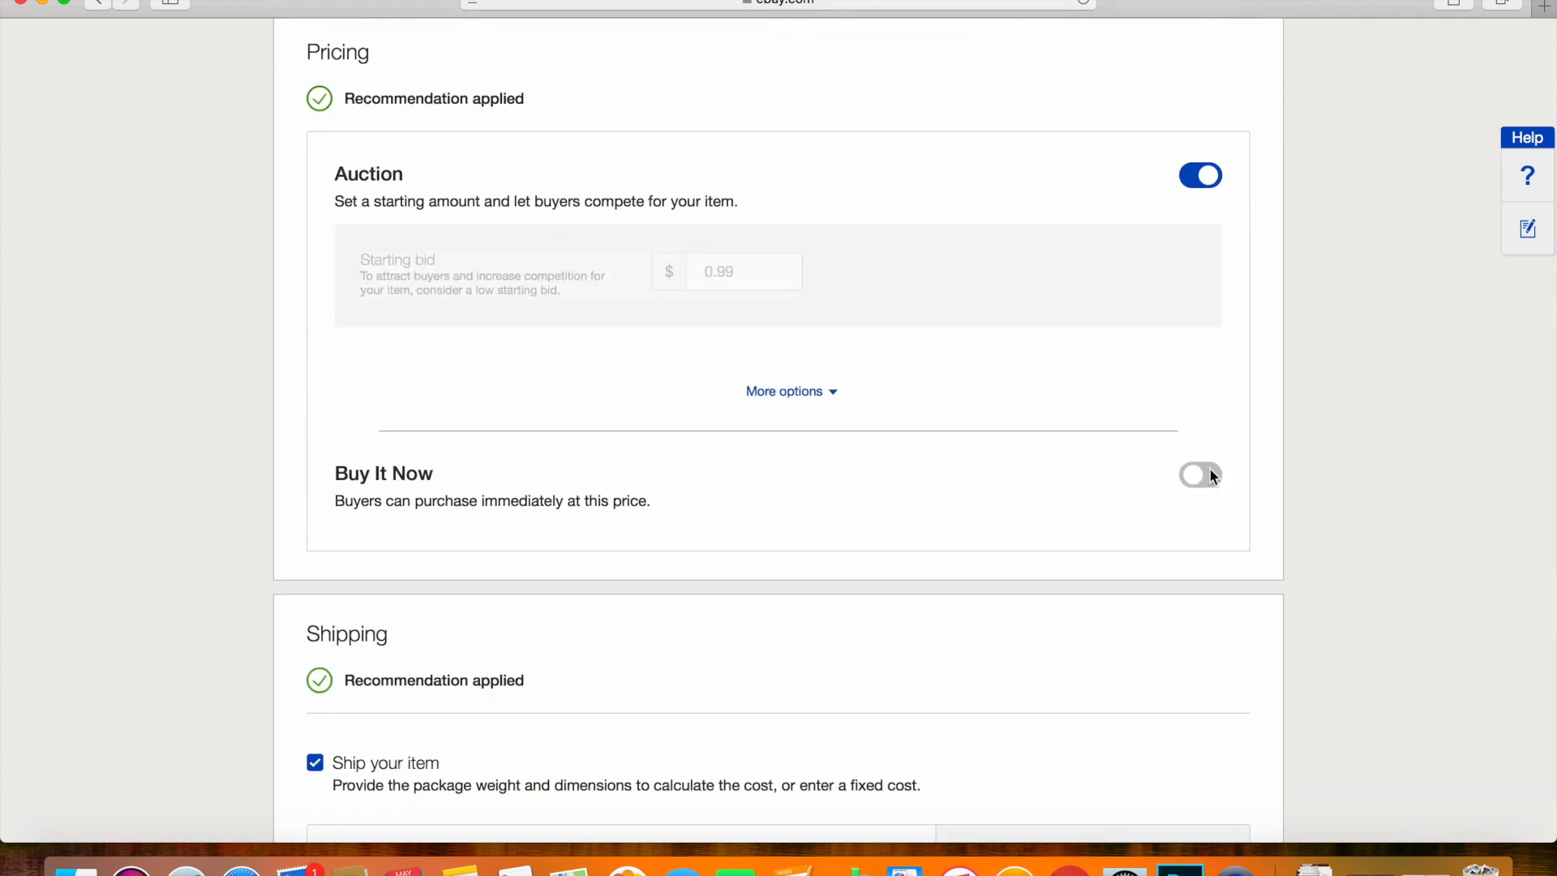
click(1213, 474)
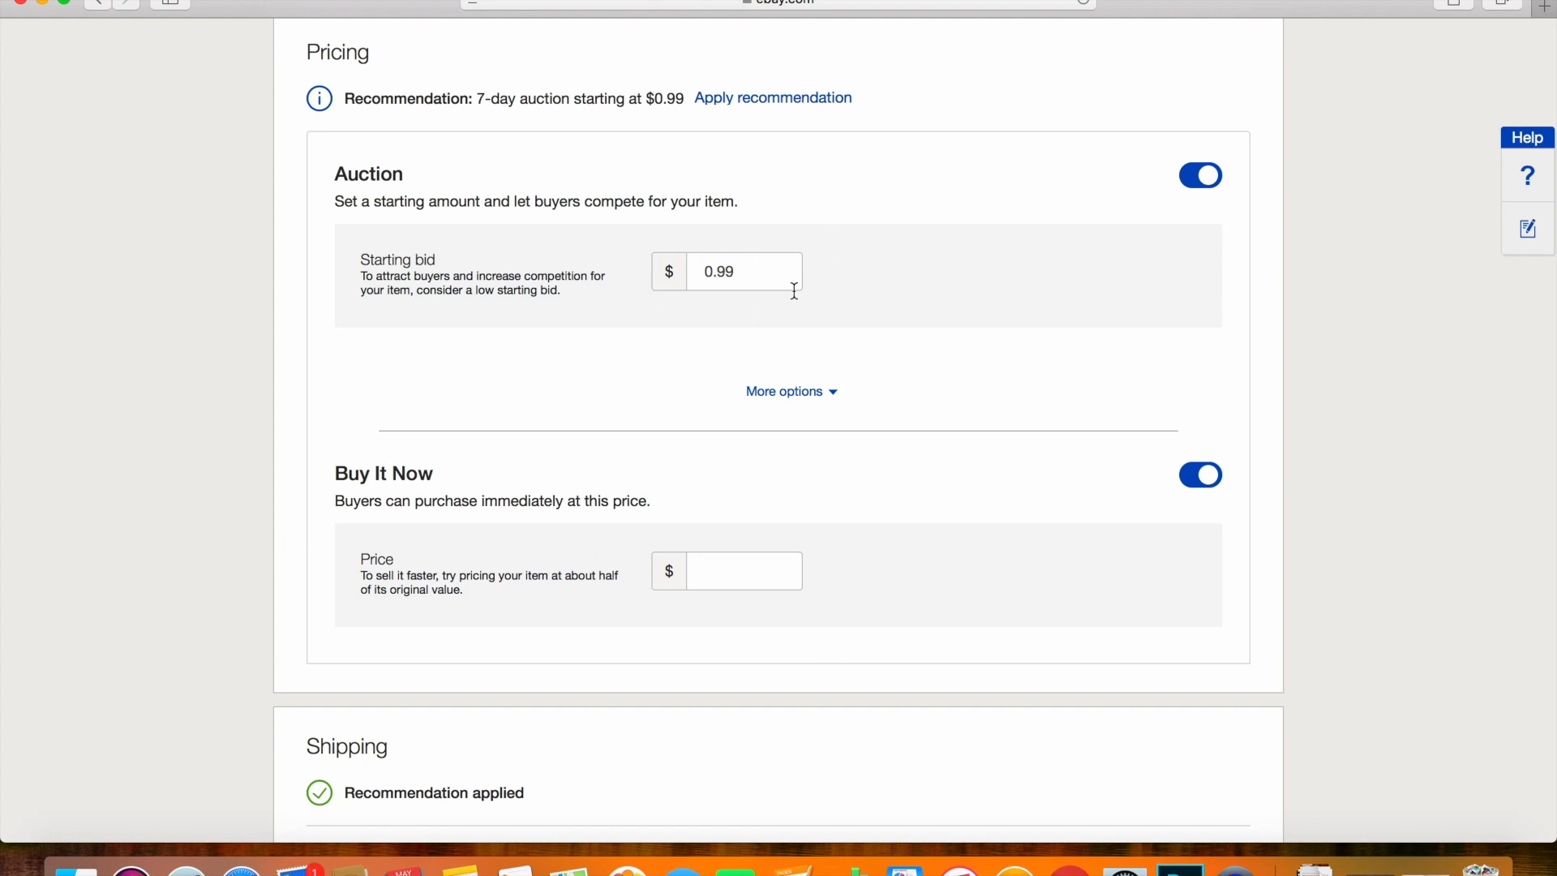
Offer the item as Buy It Now only and set its price to $20.00
click(1185, 183)
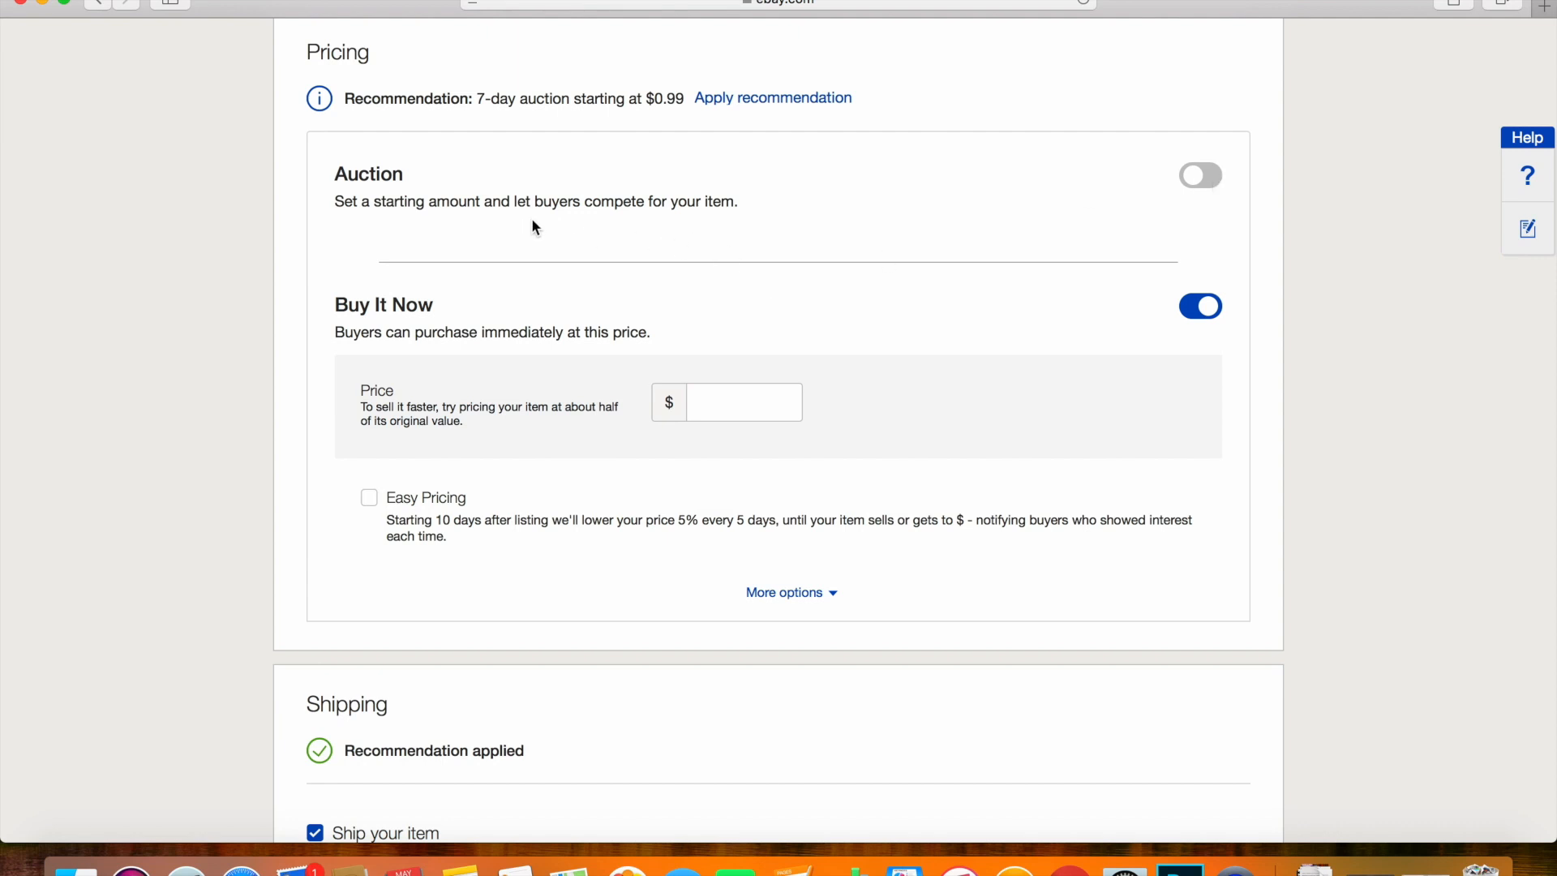
click(747, 409)
text(20.00)
scroll(747, 406, down, 1)
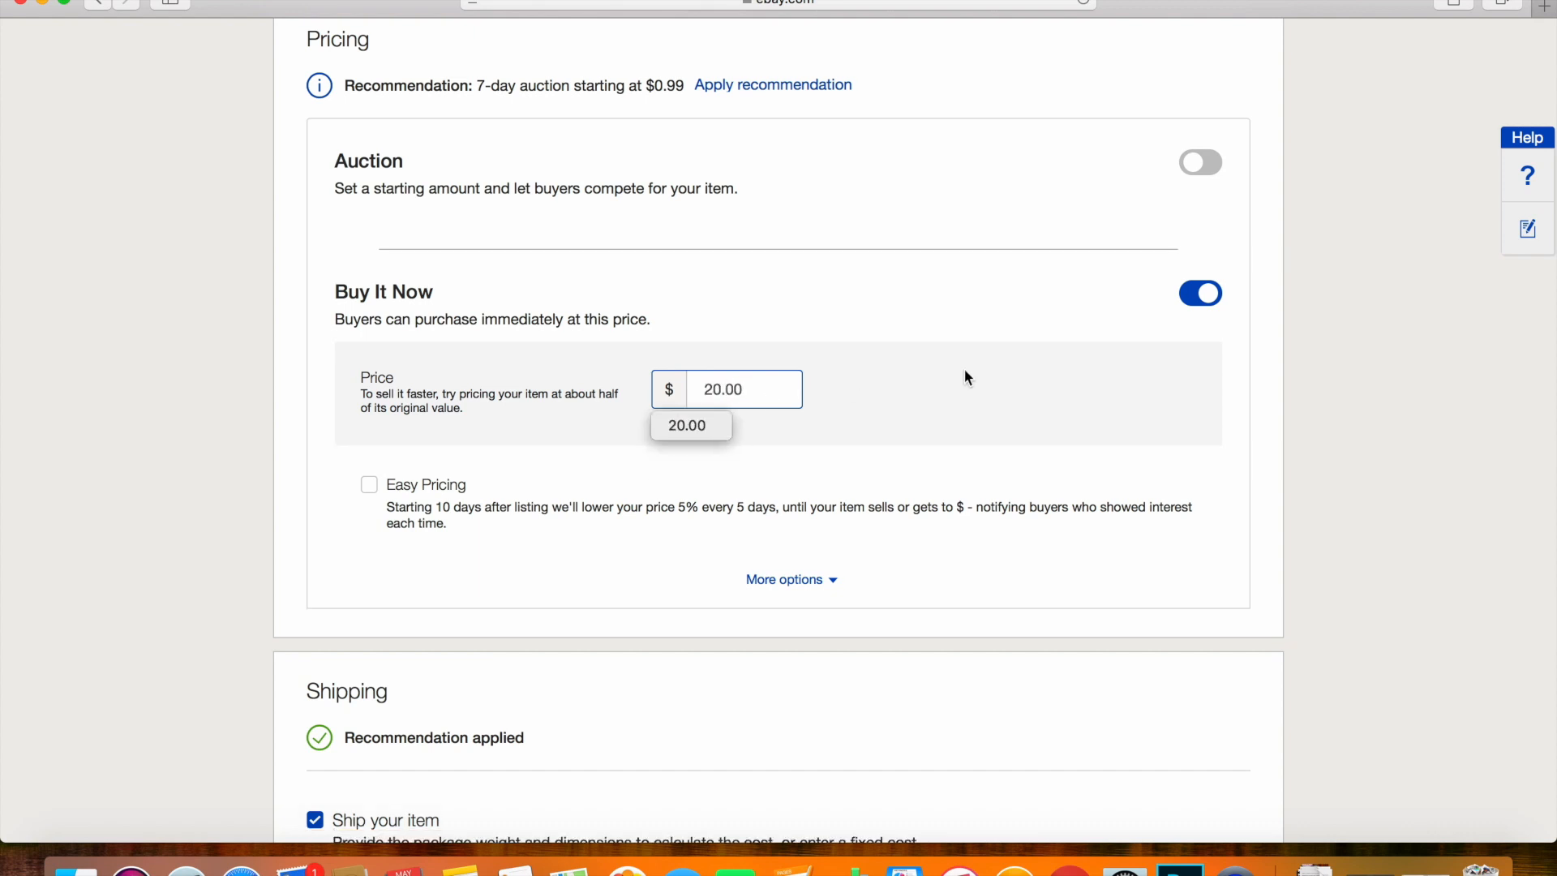
click(960, 413)
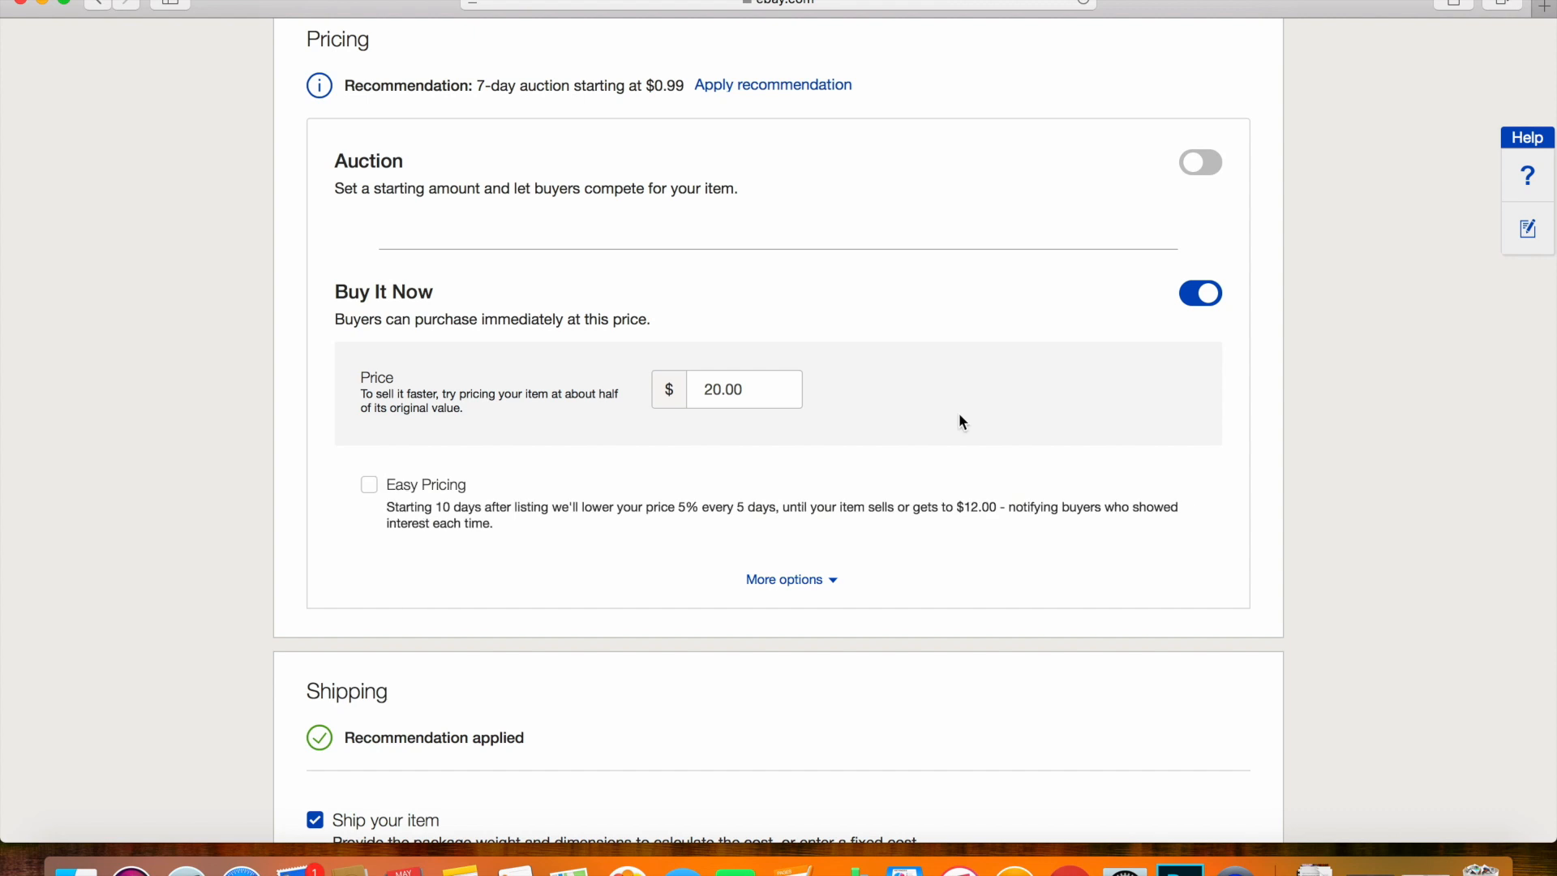
scroll(962, 416, up, 3)
scroll(958, 420, down, 2)
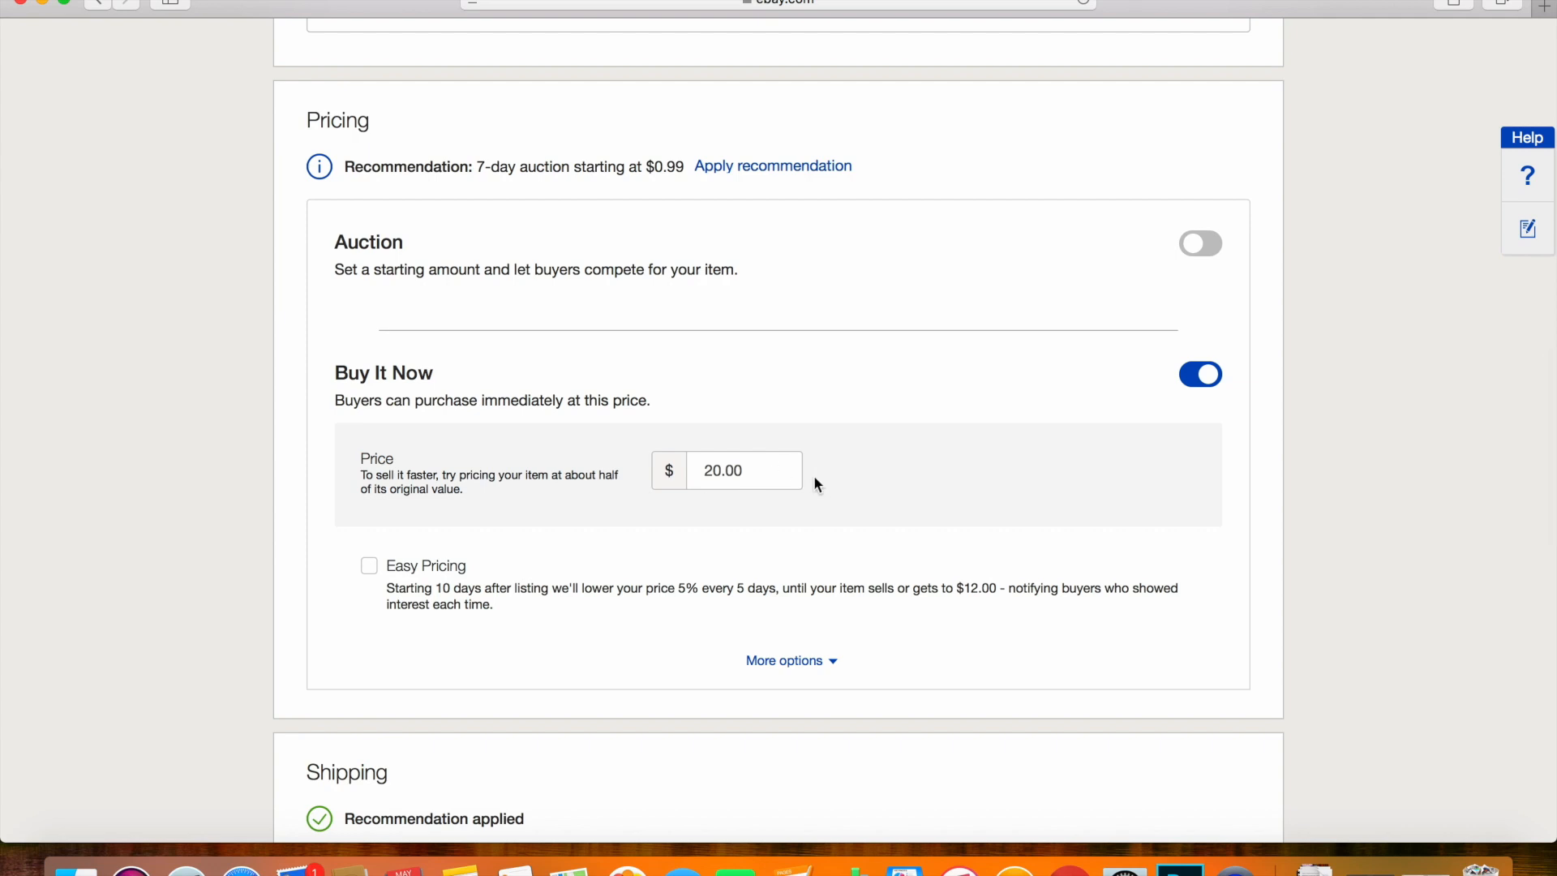
Switch the pricing back to auction only and expand its additional options
click(1186, 377)
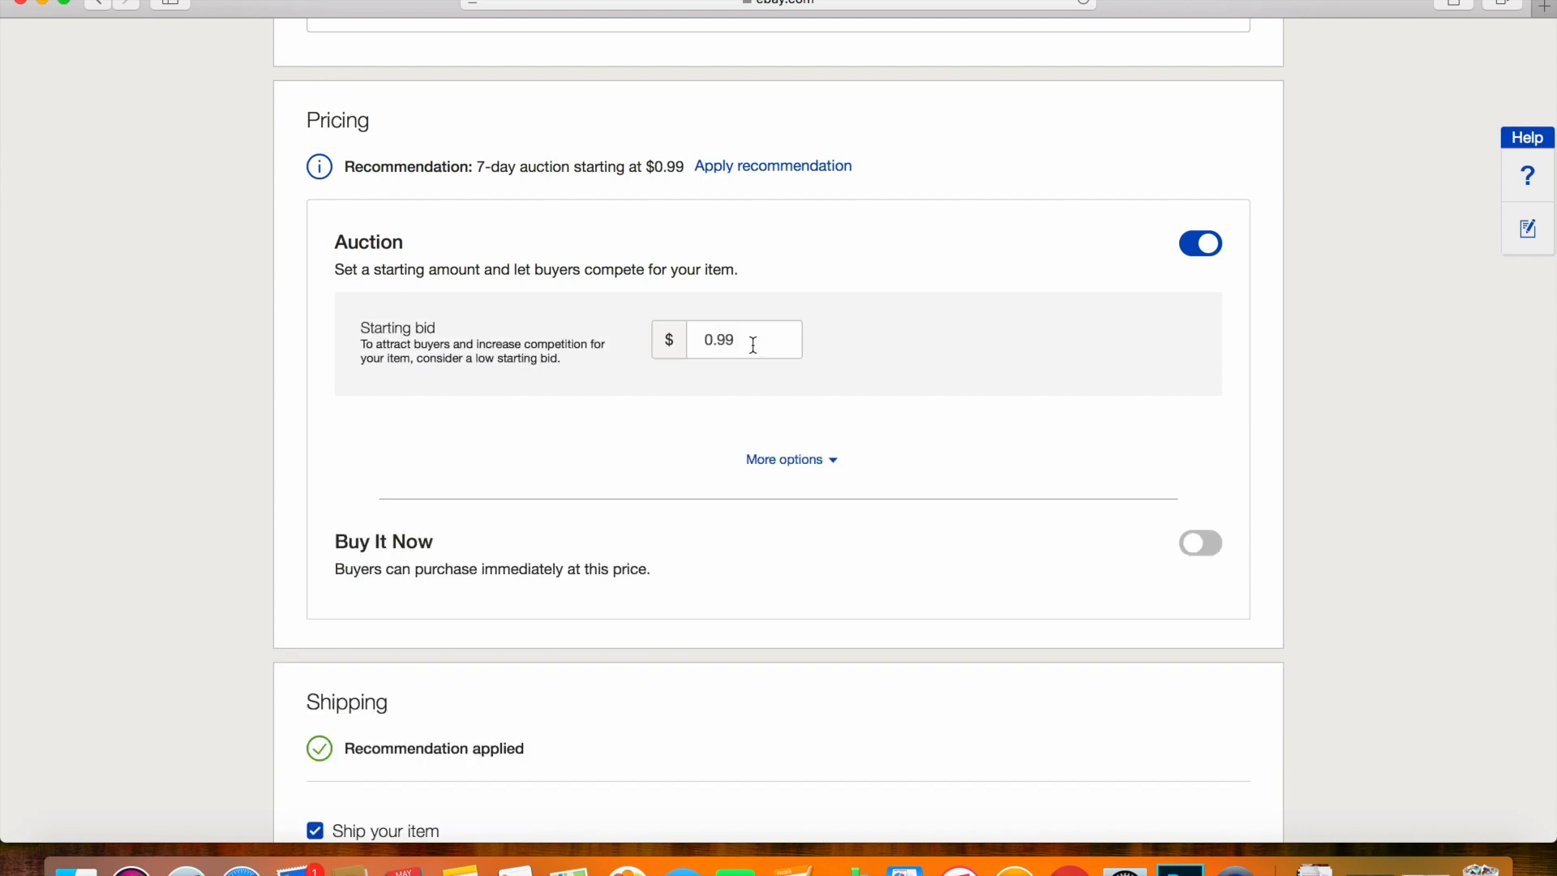
click(765, 462)
scroll(768, 468, down, 3)
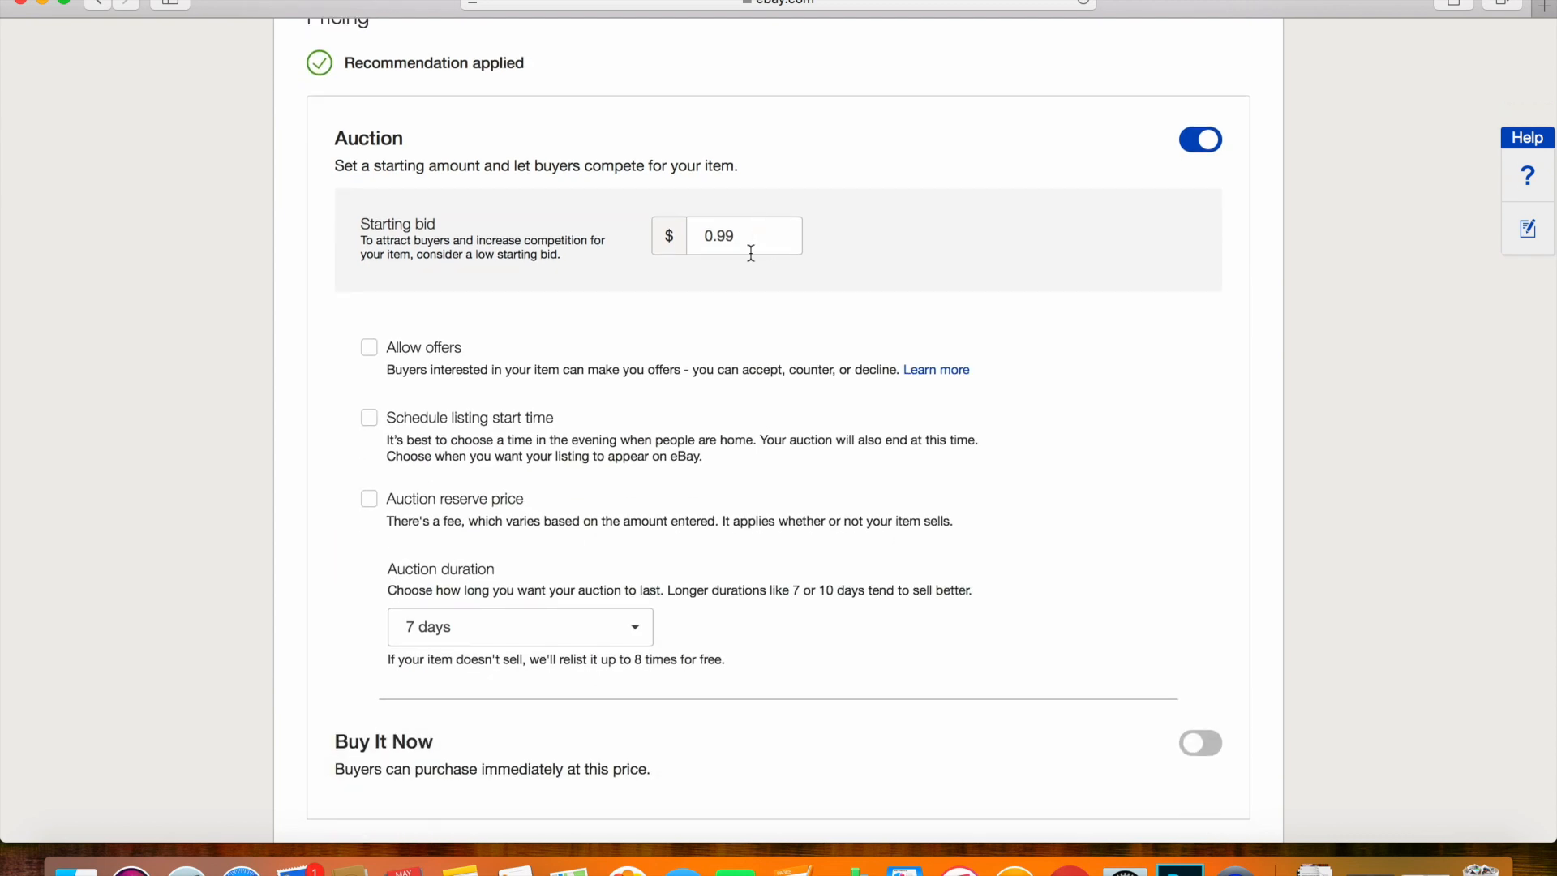
scroll(783, 451, down, 2)
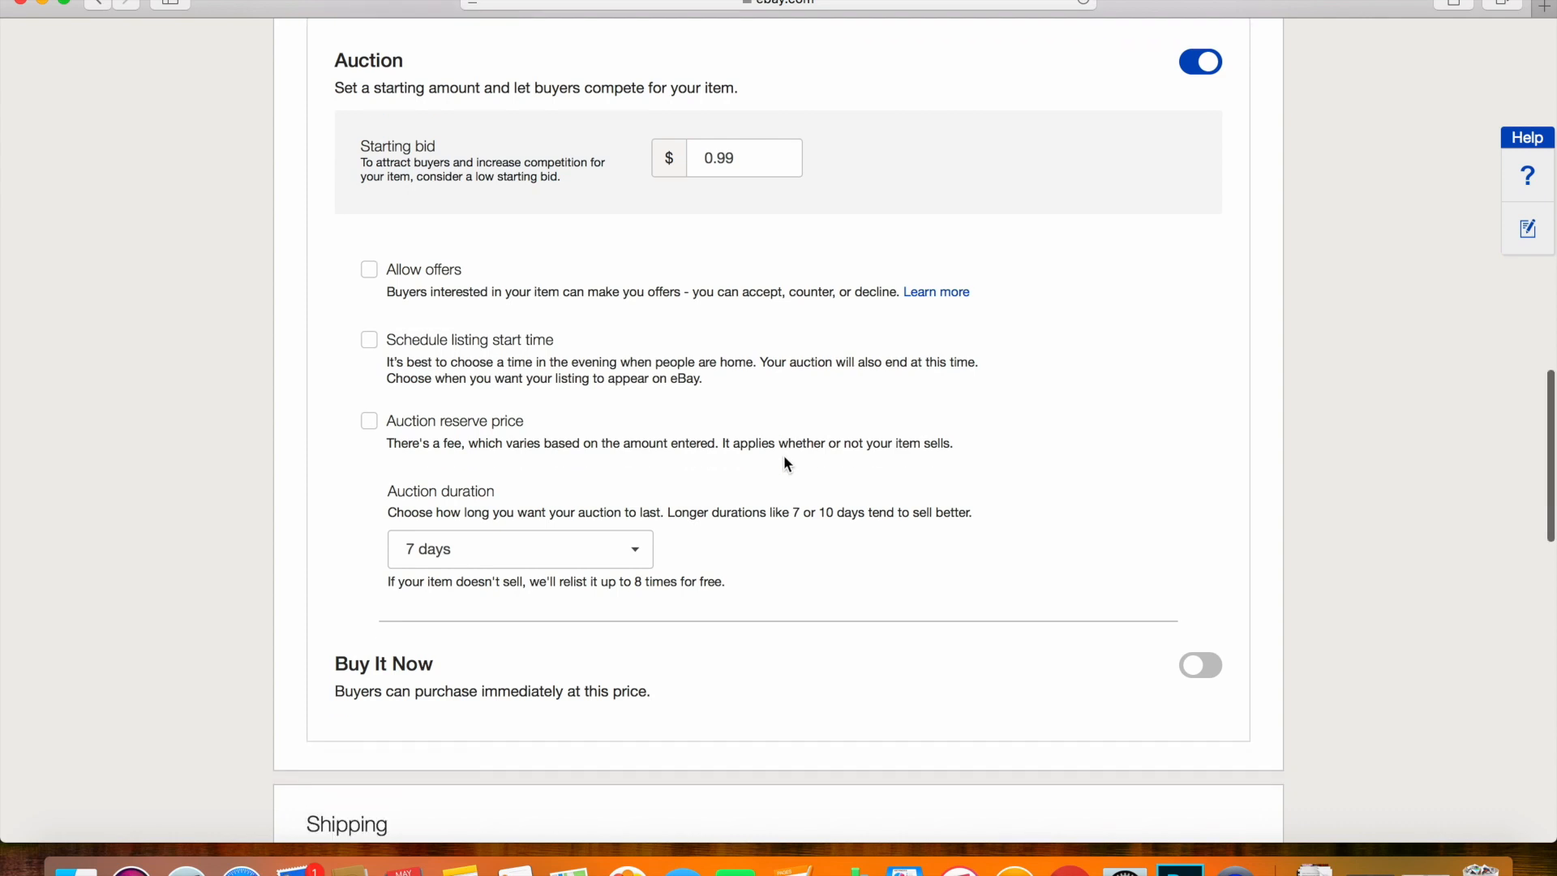
Check the auction duration choices and try out scheduling the listing's start time
click(639, 554)
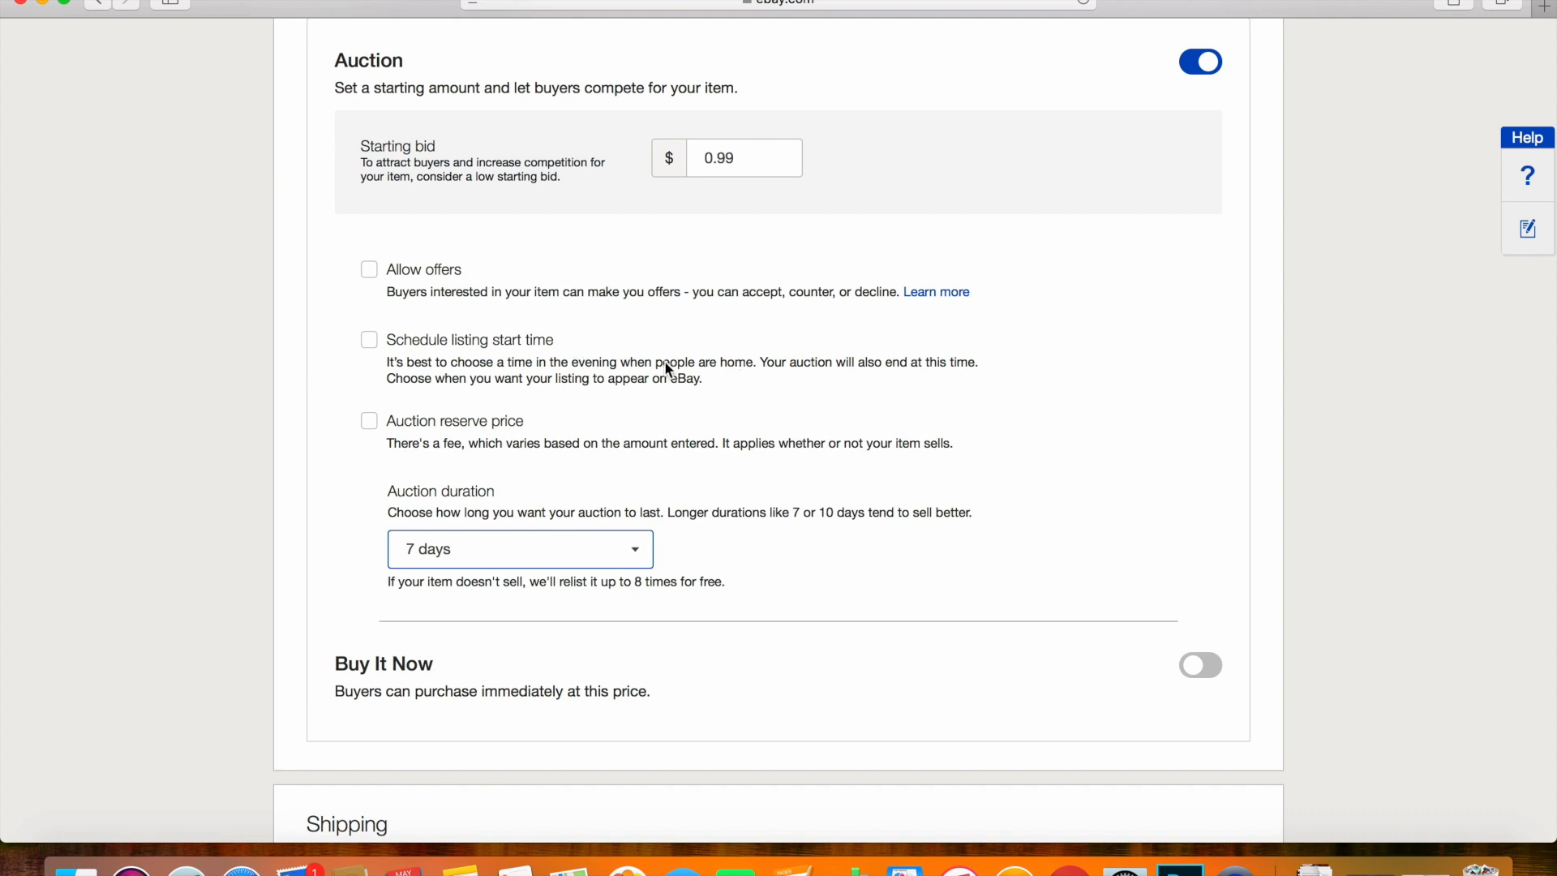
click(371, 341)
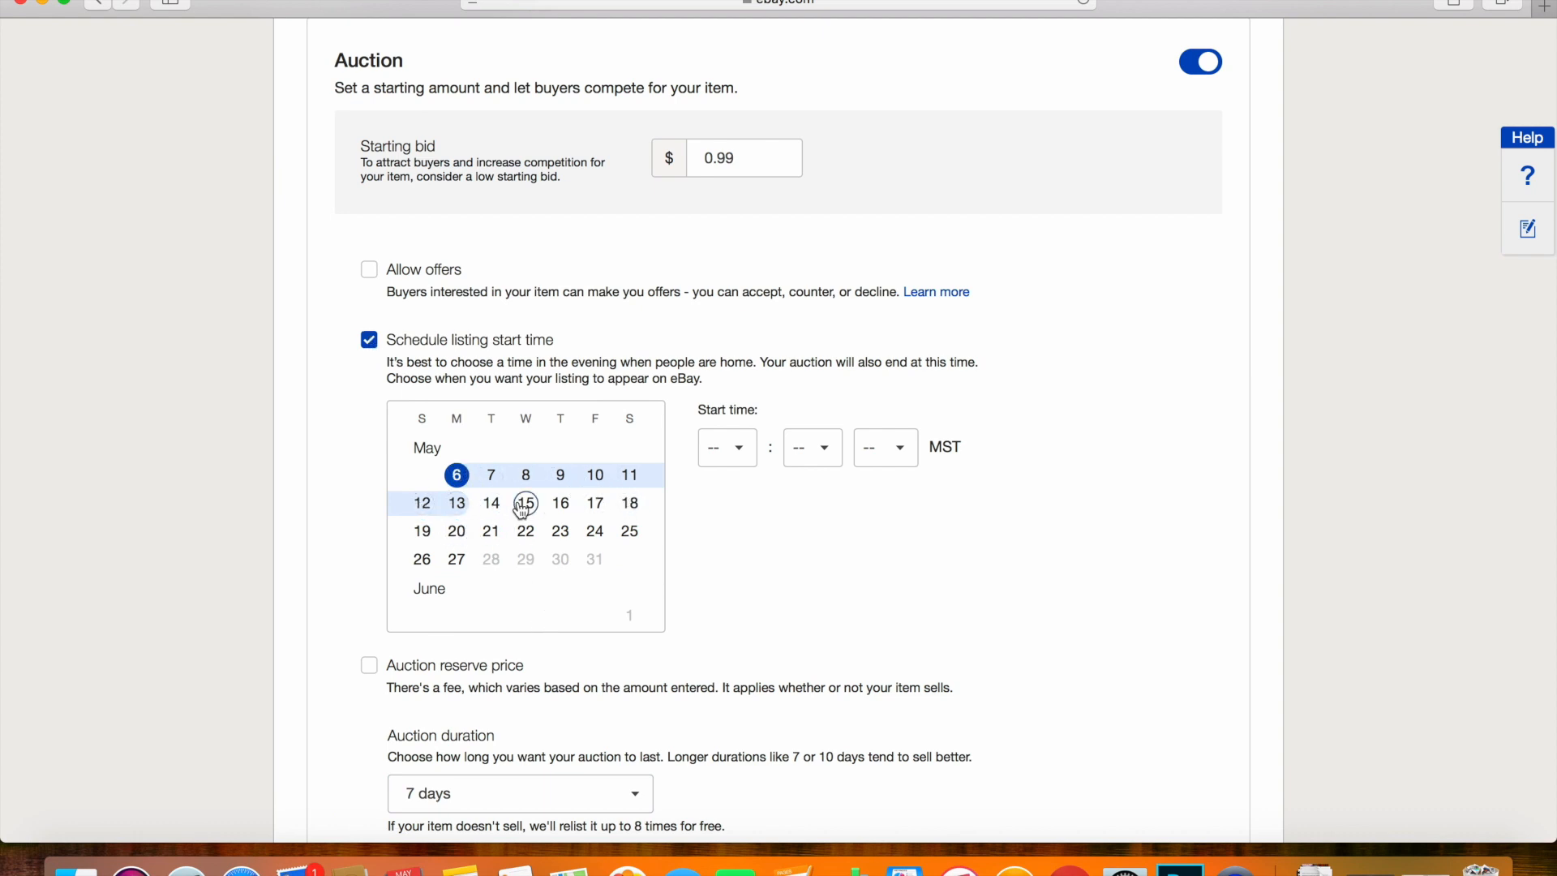
click(641, 346)
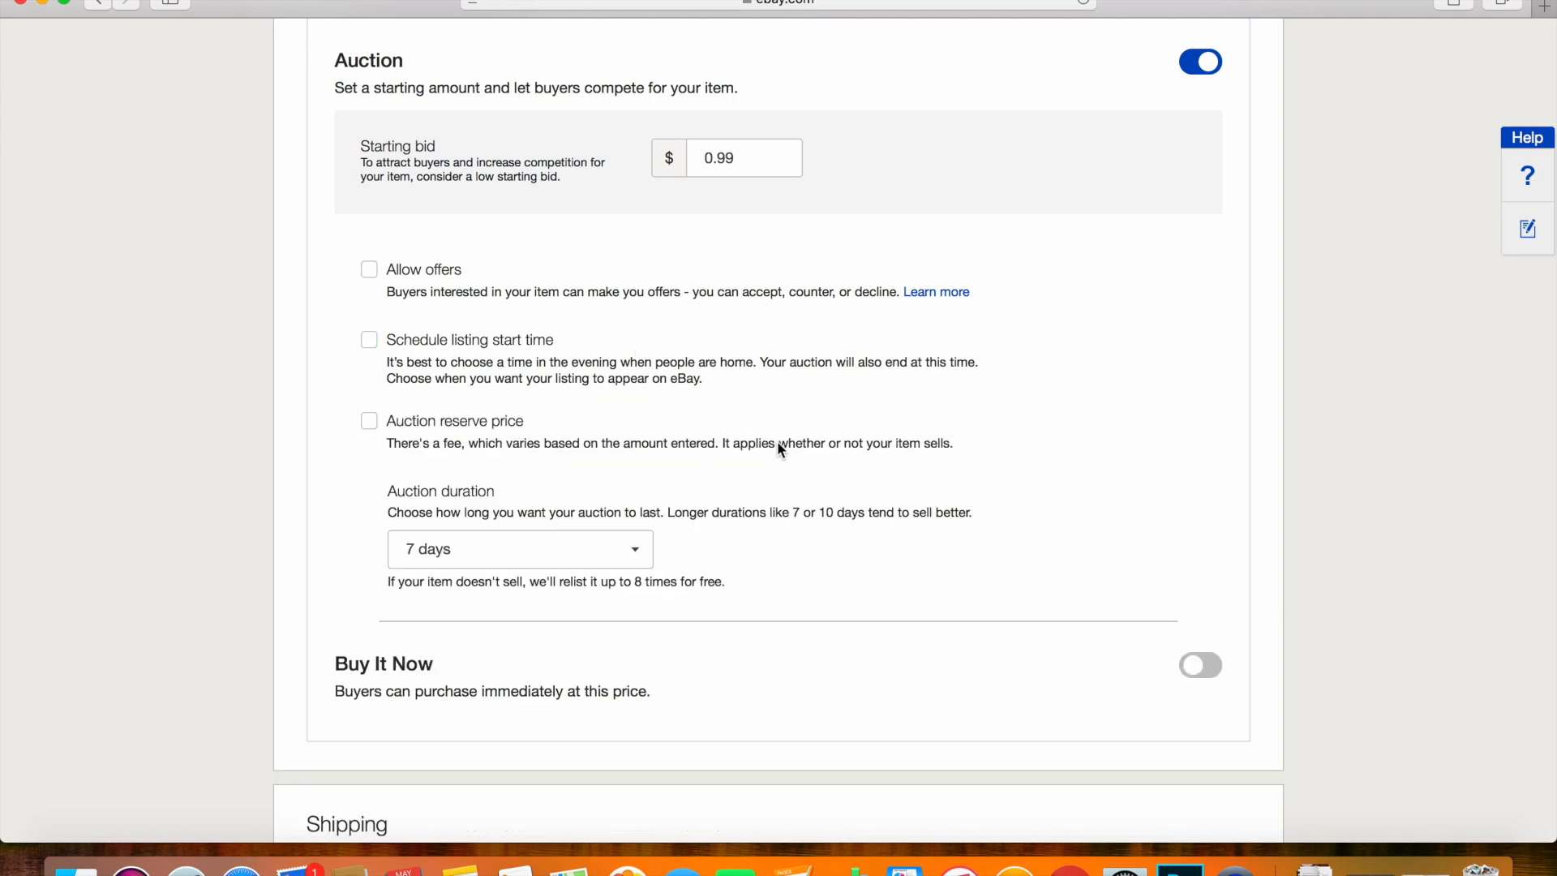
Turn off the auction format so the item is offered as Buy It Now
scroll(781, 449, up, 2)
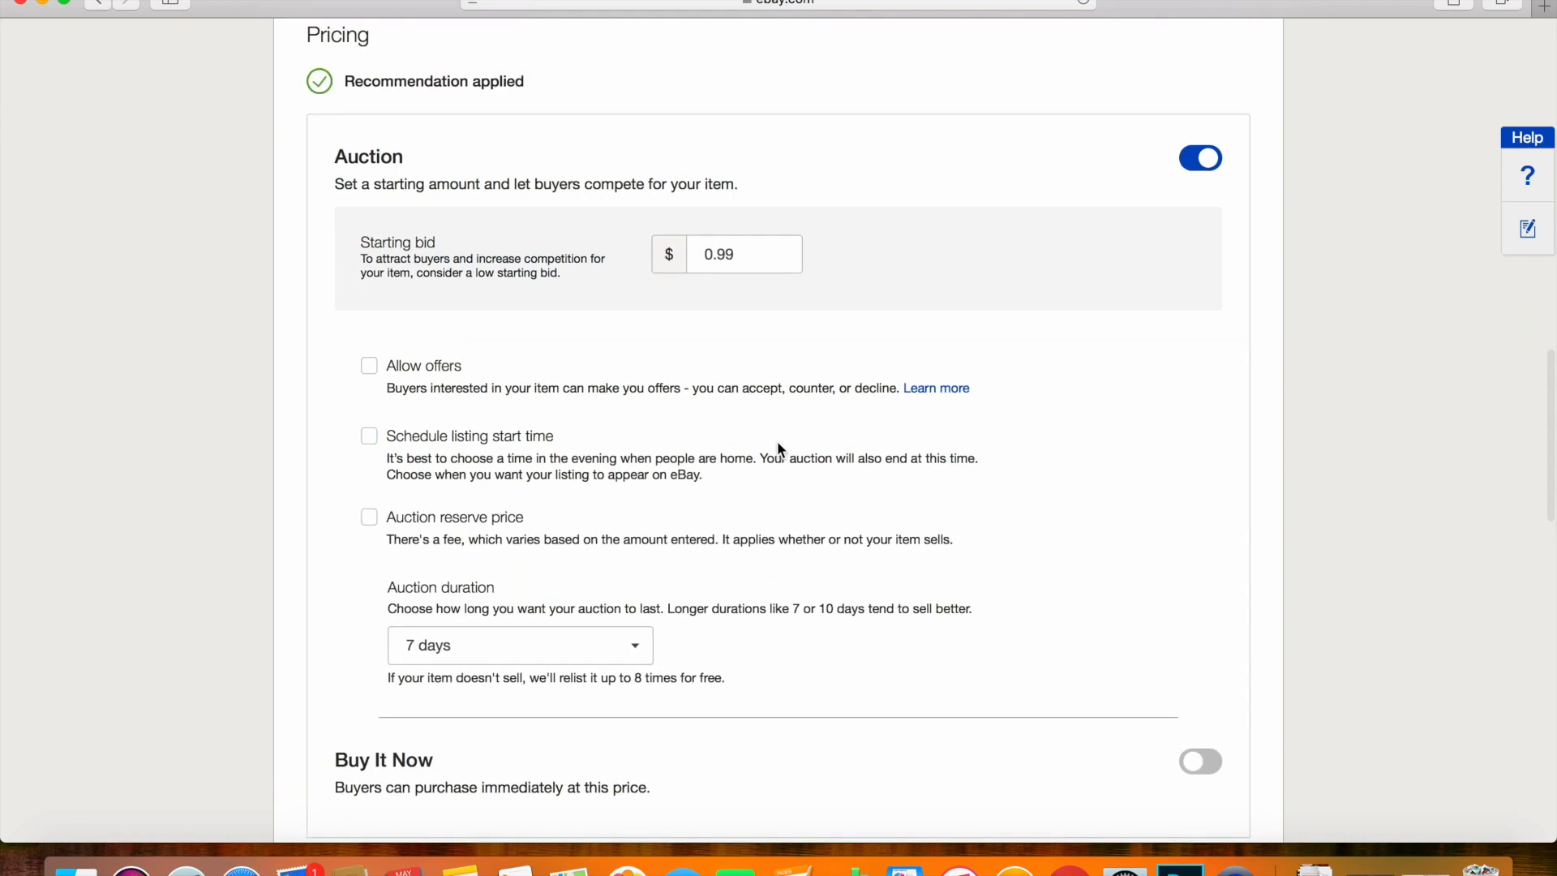
click(1194, 158)
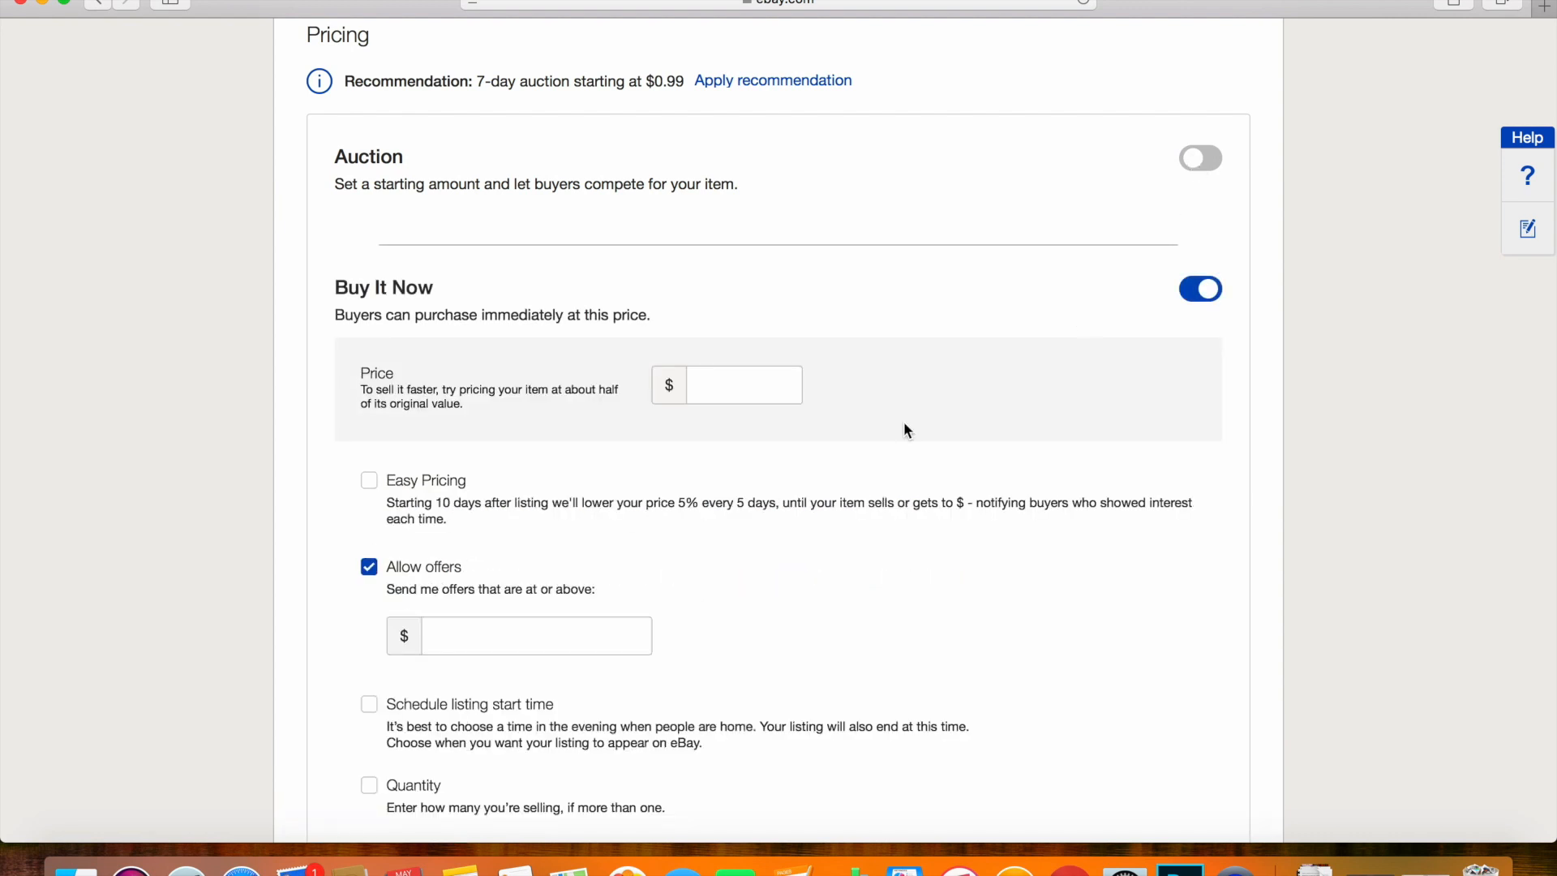
Set the Buy It Now price to $20.00
click(730, 381)
text(20.00)
click(747, 451)
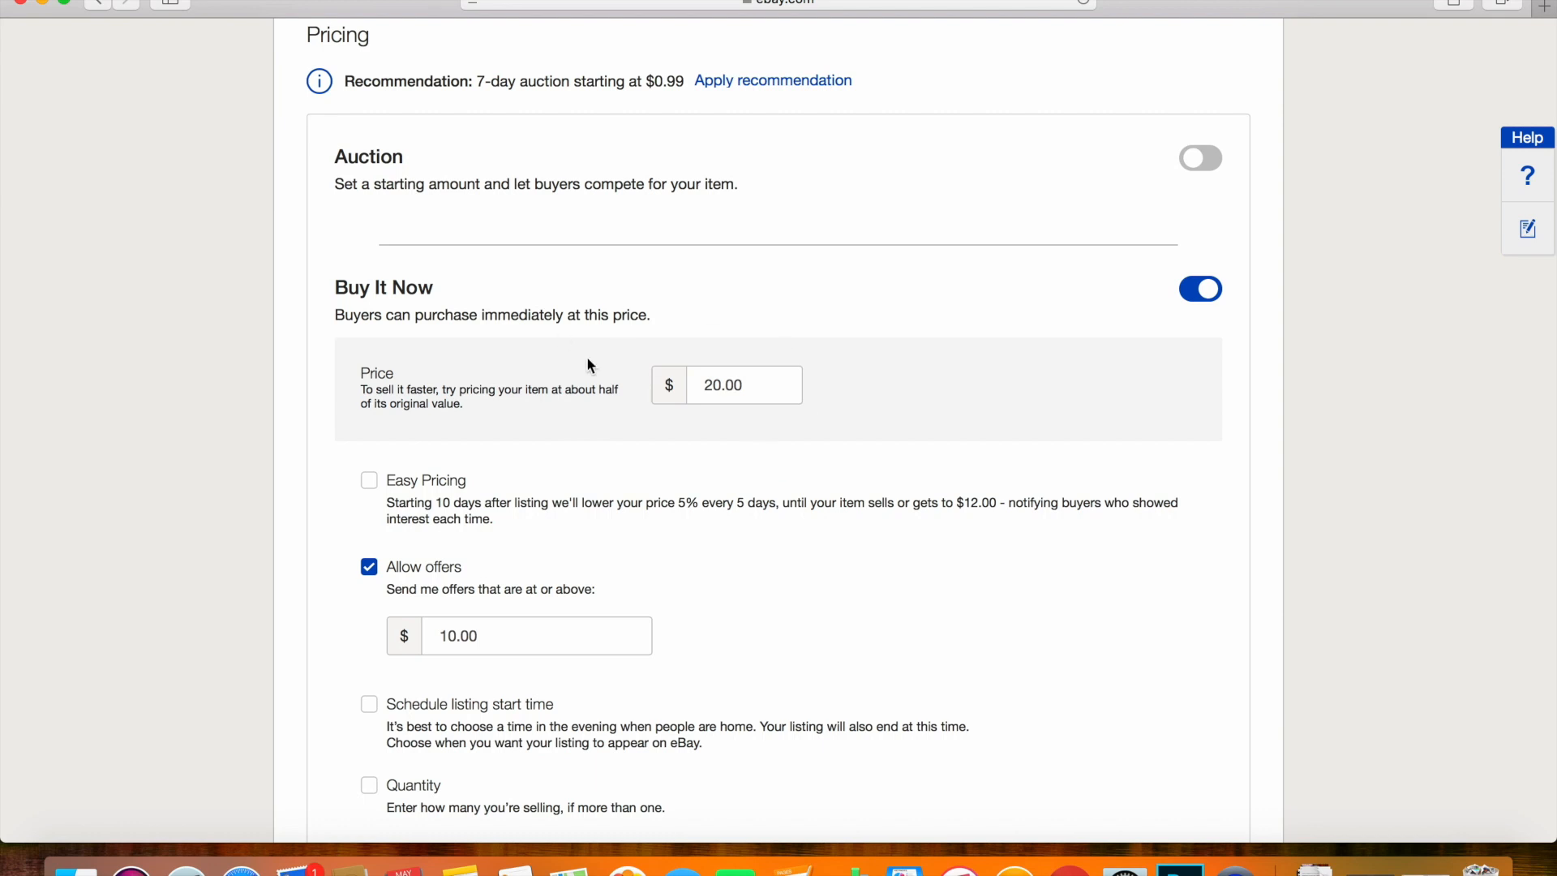
Raise the minimum amount for allowed buyer offers to $15.00
scroll(748, 431, down, 3)
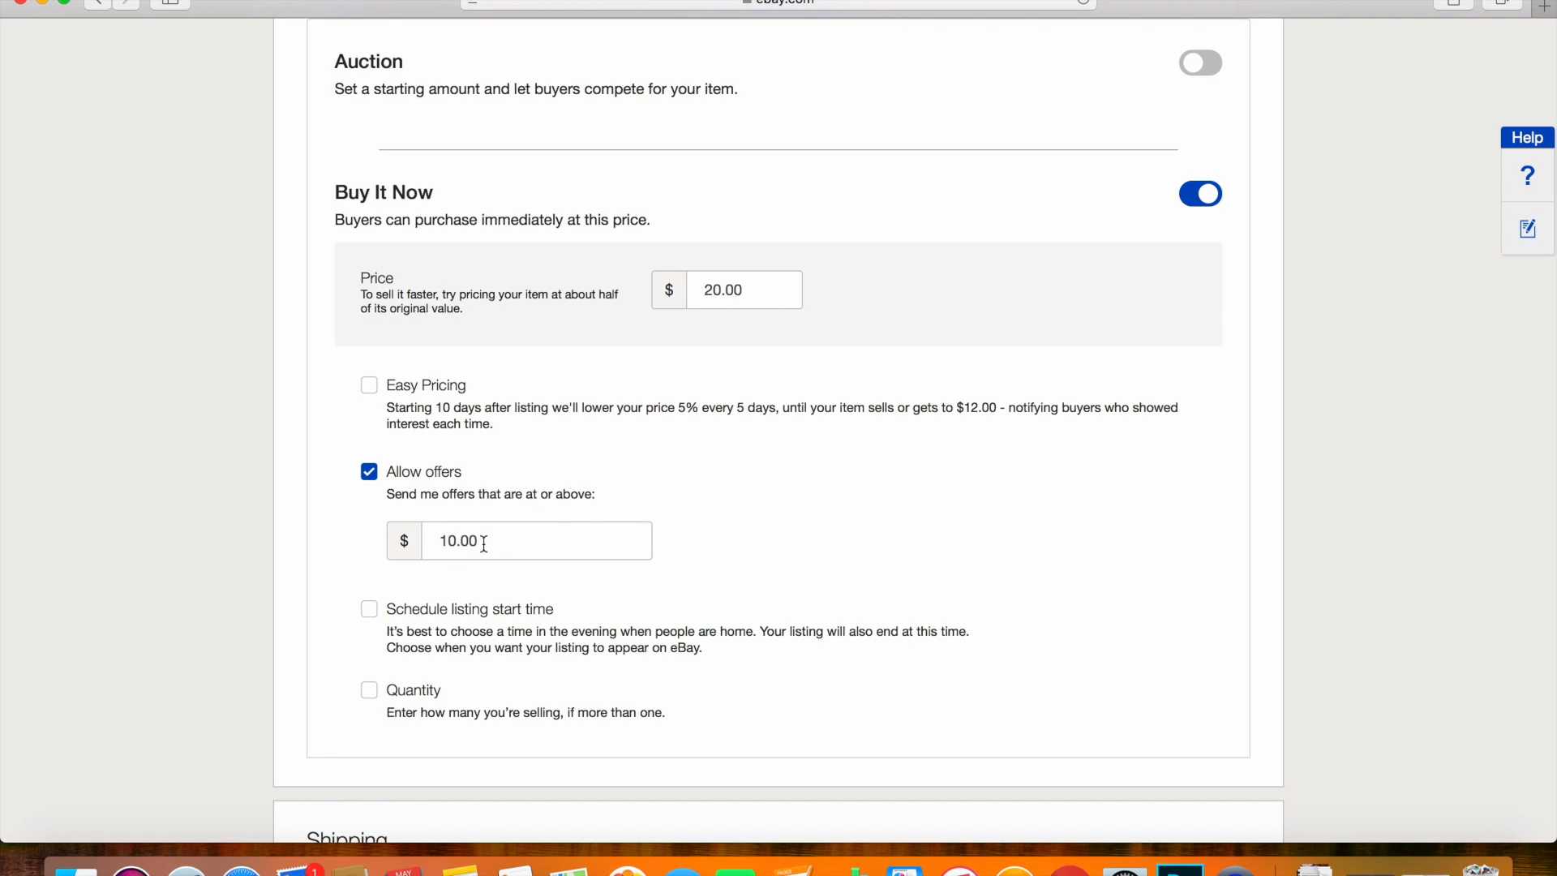
click(455, 544)
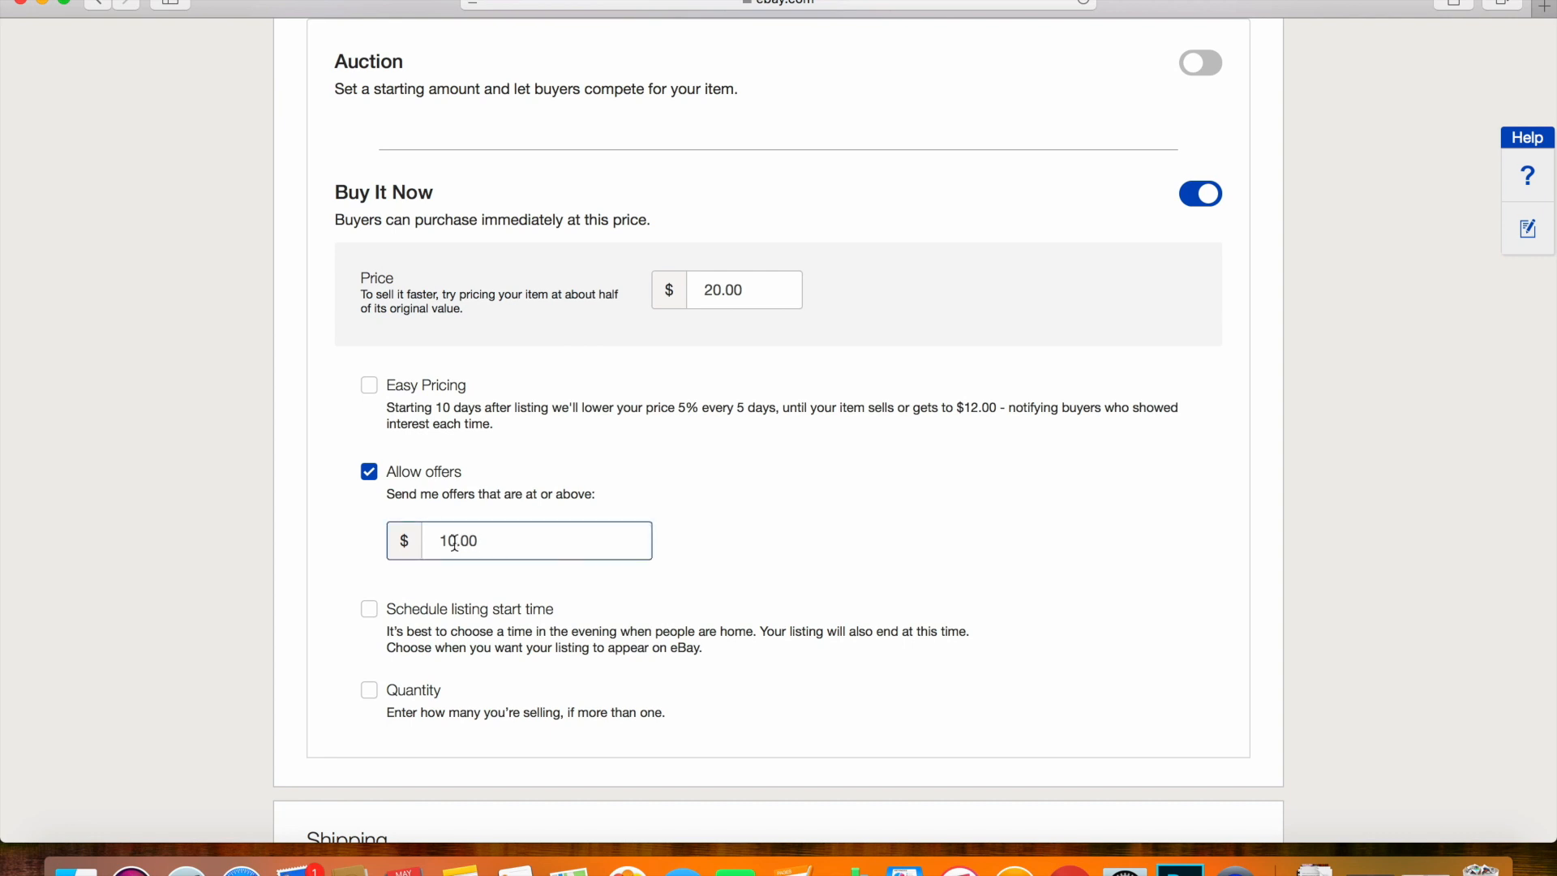
key(BackSpace)
text(5)
click(642, 493)
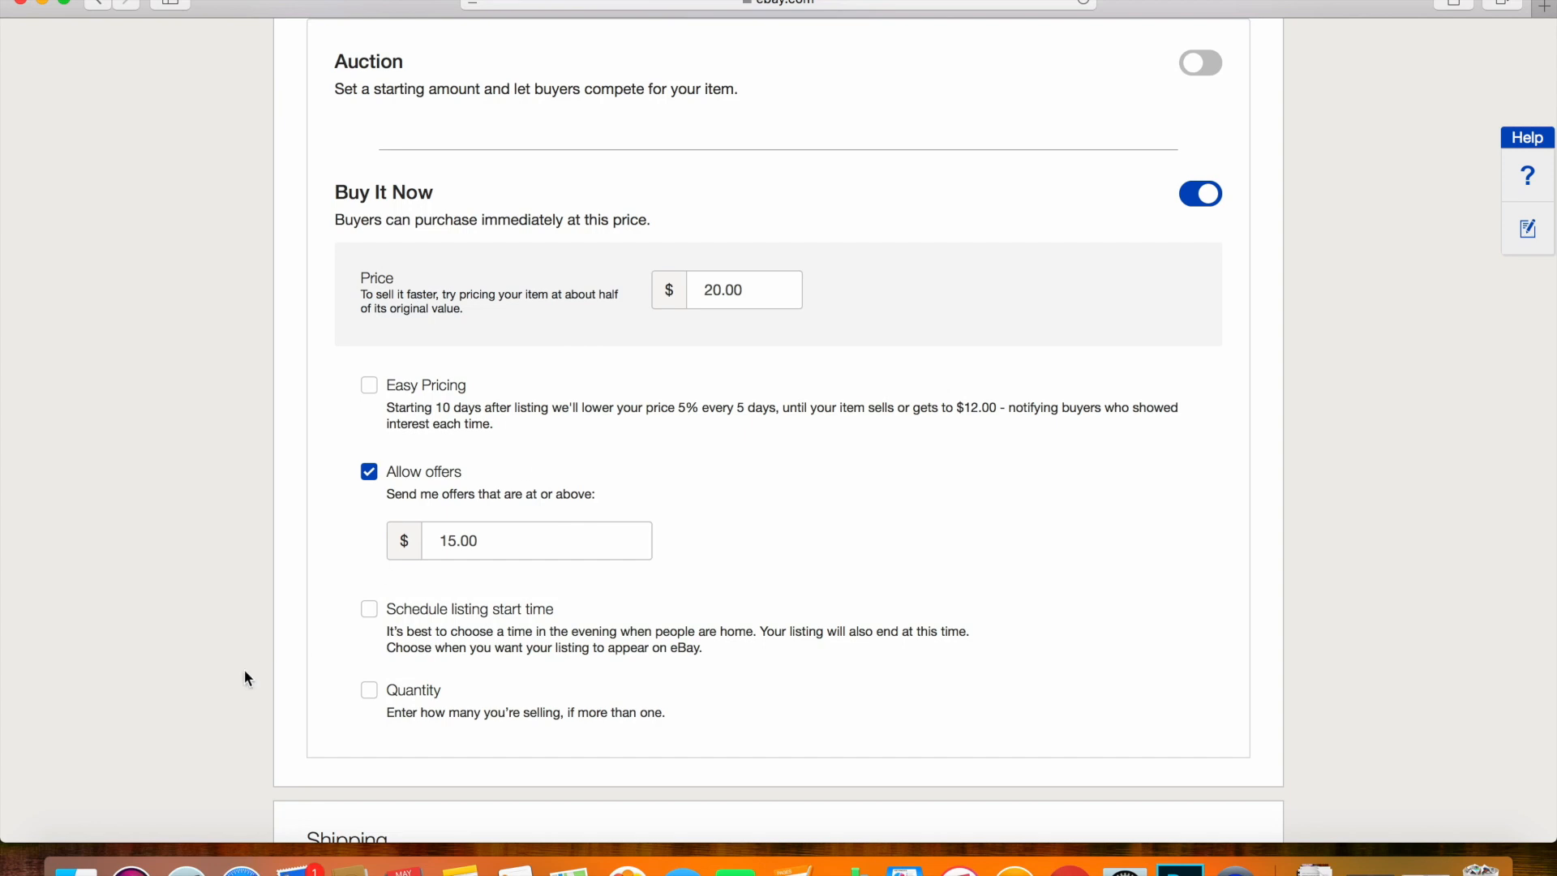
Try out the quantity option for selling more than one item, leaving it turned off
scroll(245, 673, down, 3)
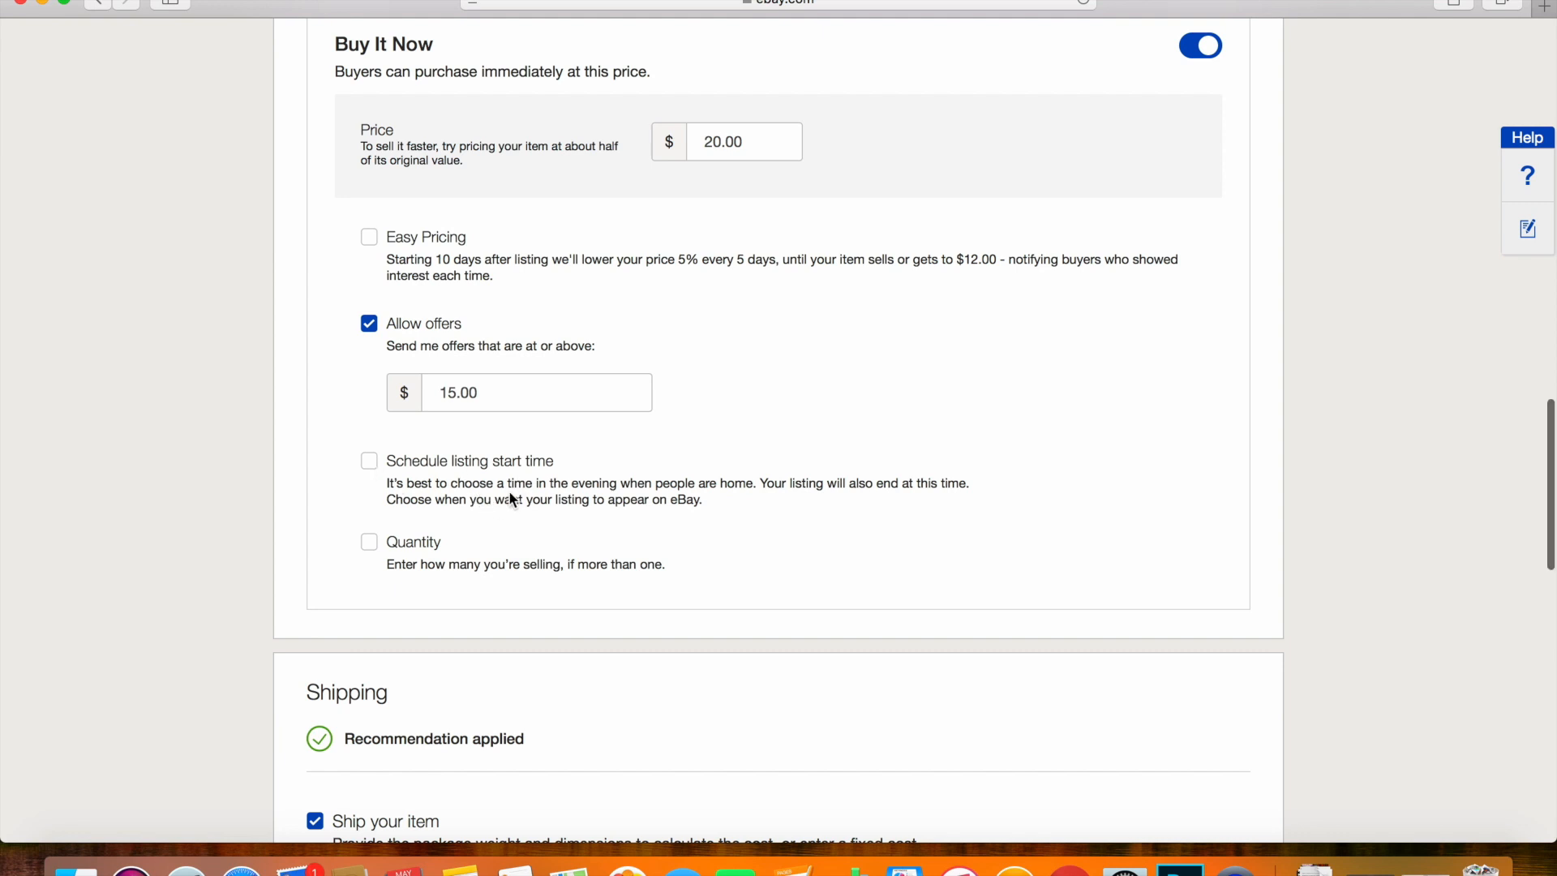
scroll(513, 499, down, 2)
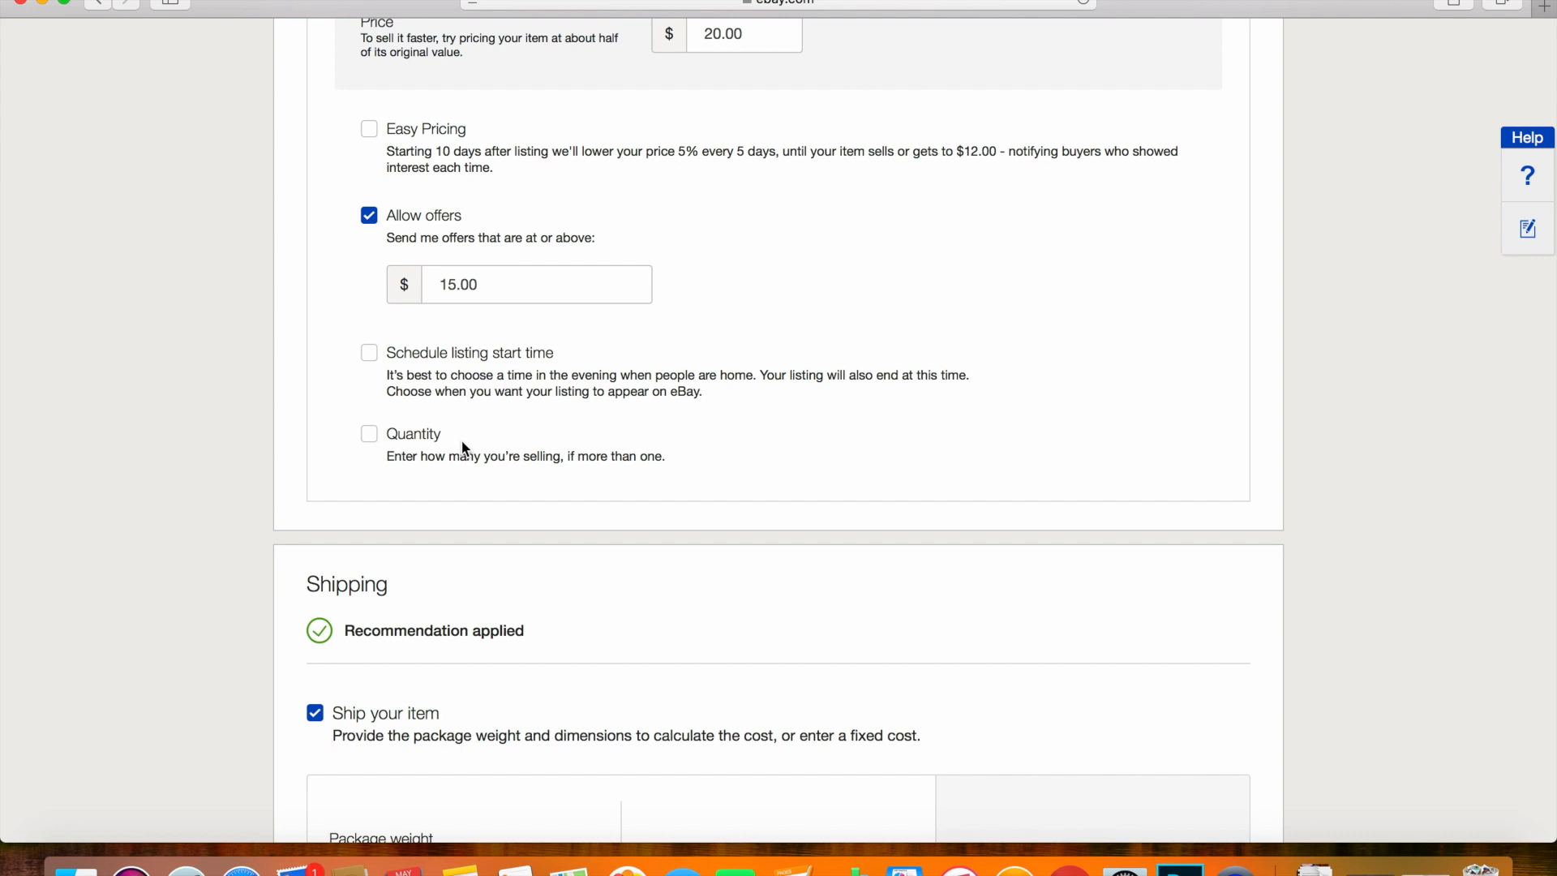
click(370, 437)
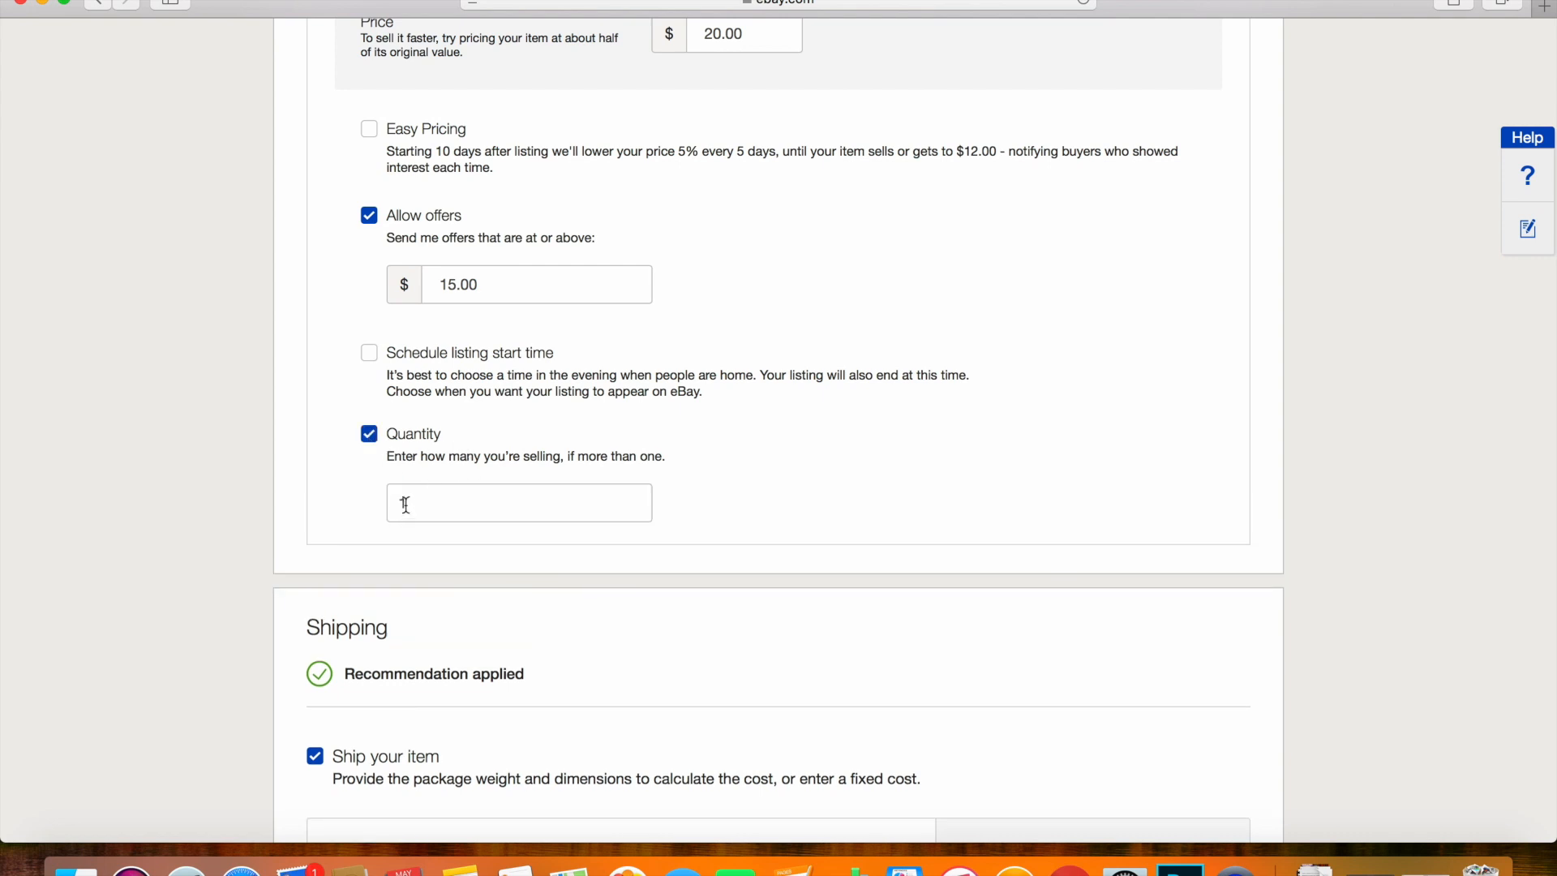
click(371, 436)
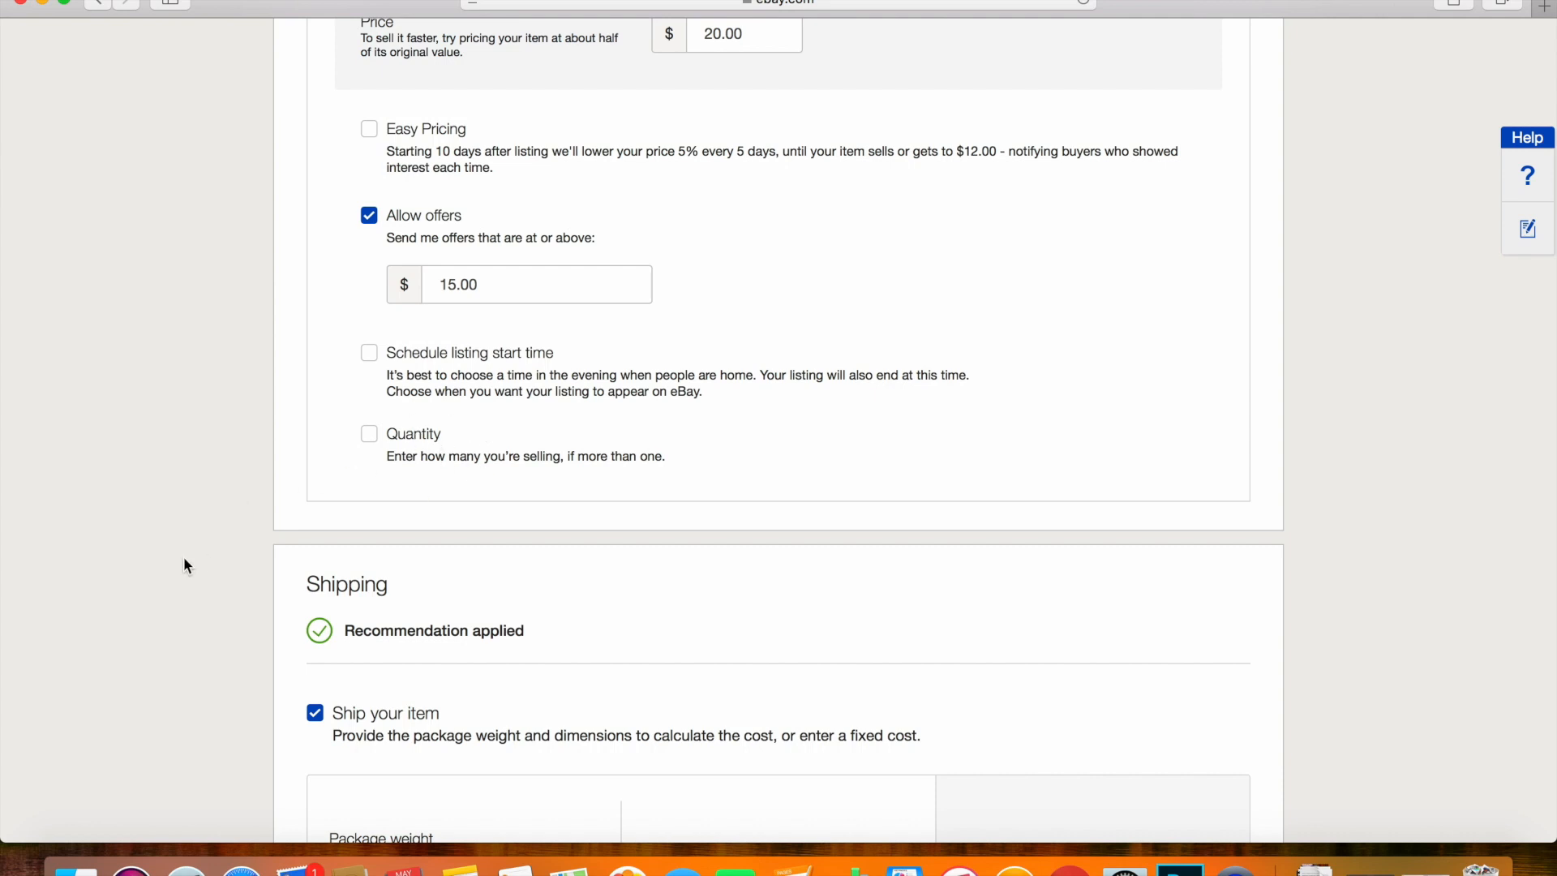
Change the domestic shipping service to USPS Priority Mail Small Flat Rate Box
scroll(205, 641, down, 5)
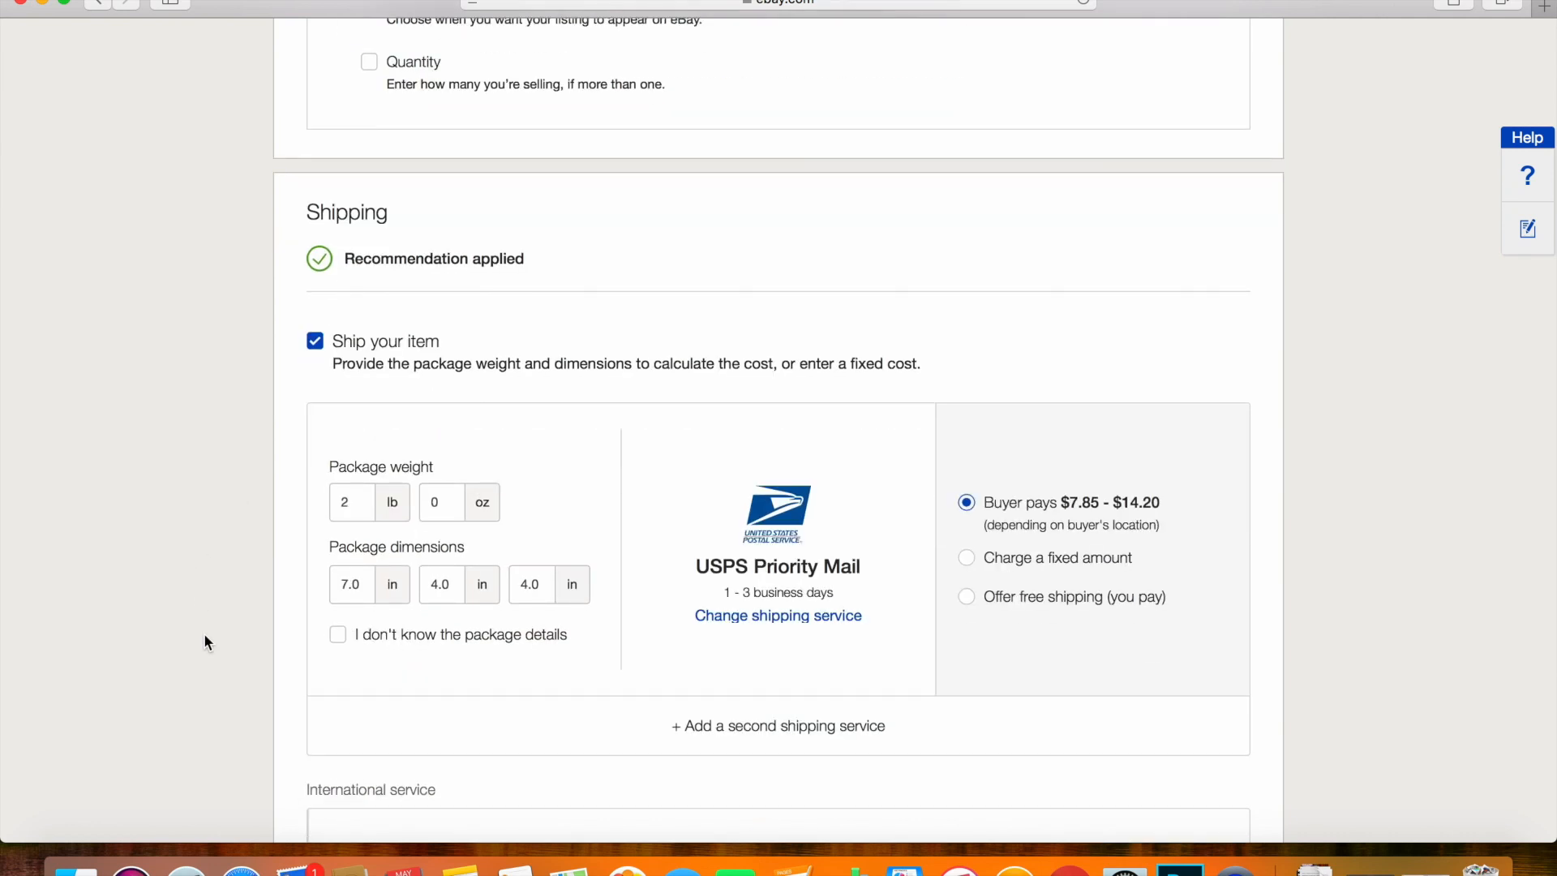
scroll(208, 642, down, 1)
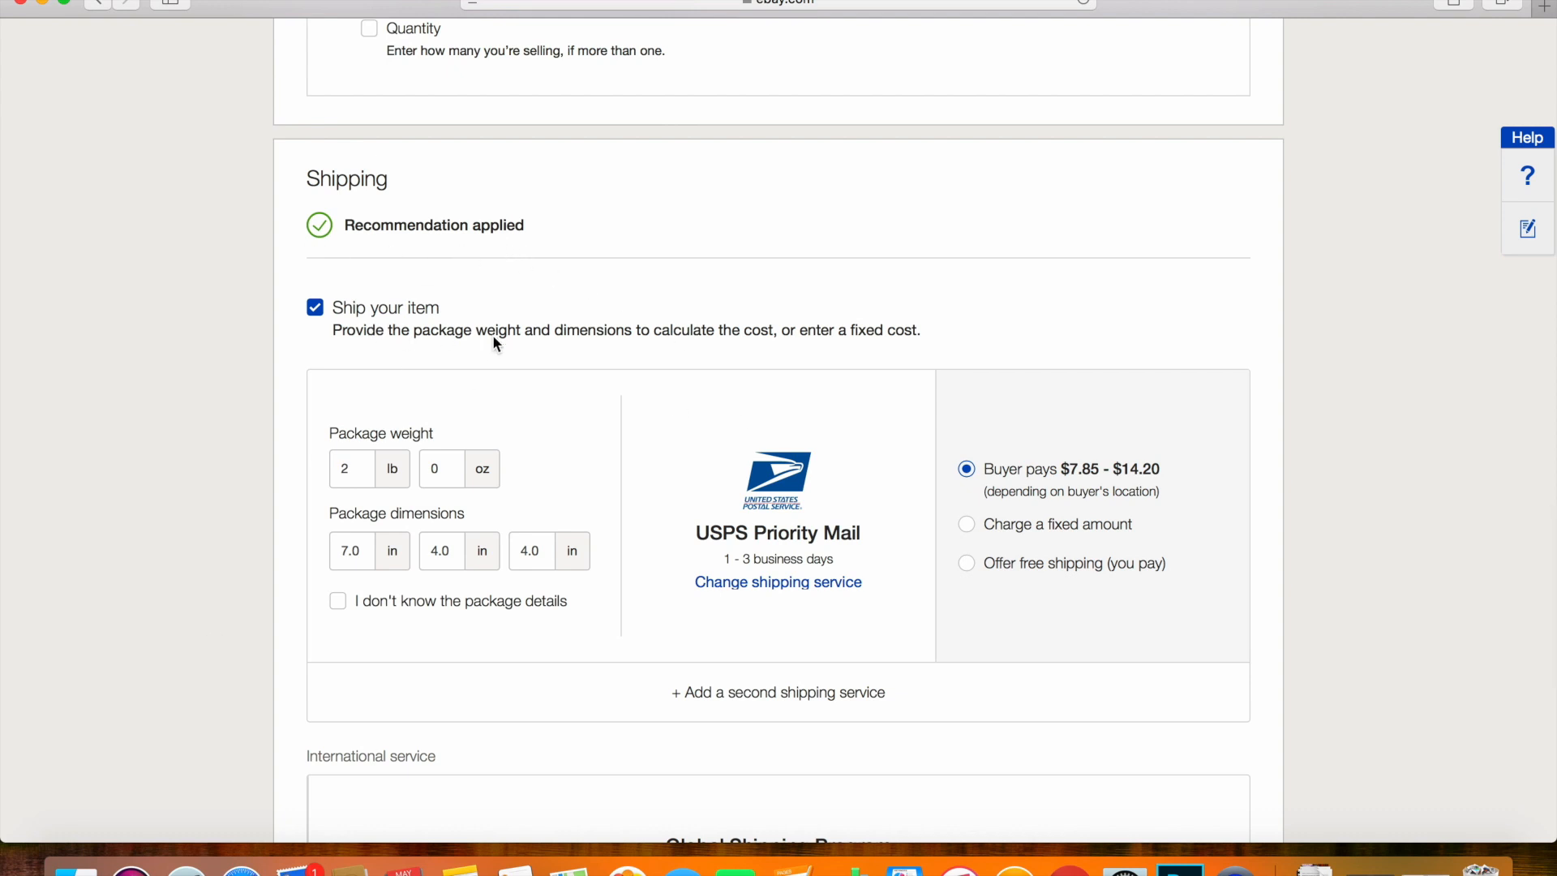
scroll(675, 467, down, 2)
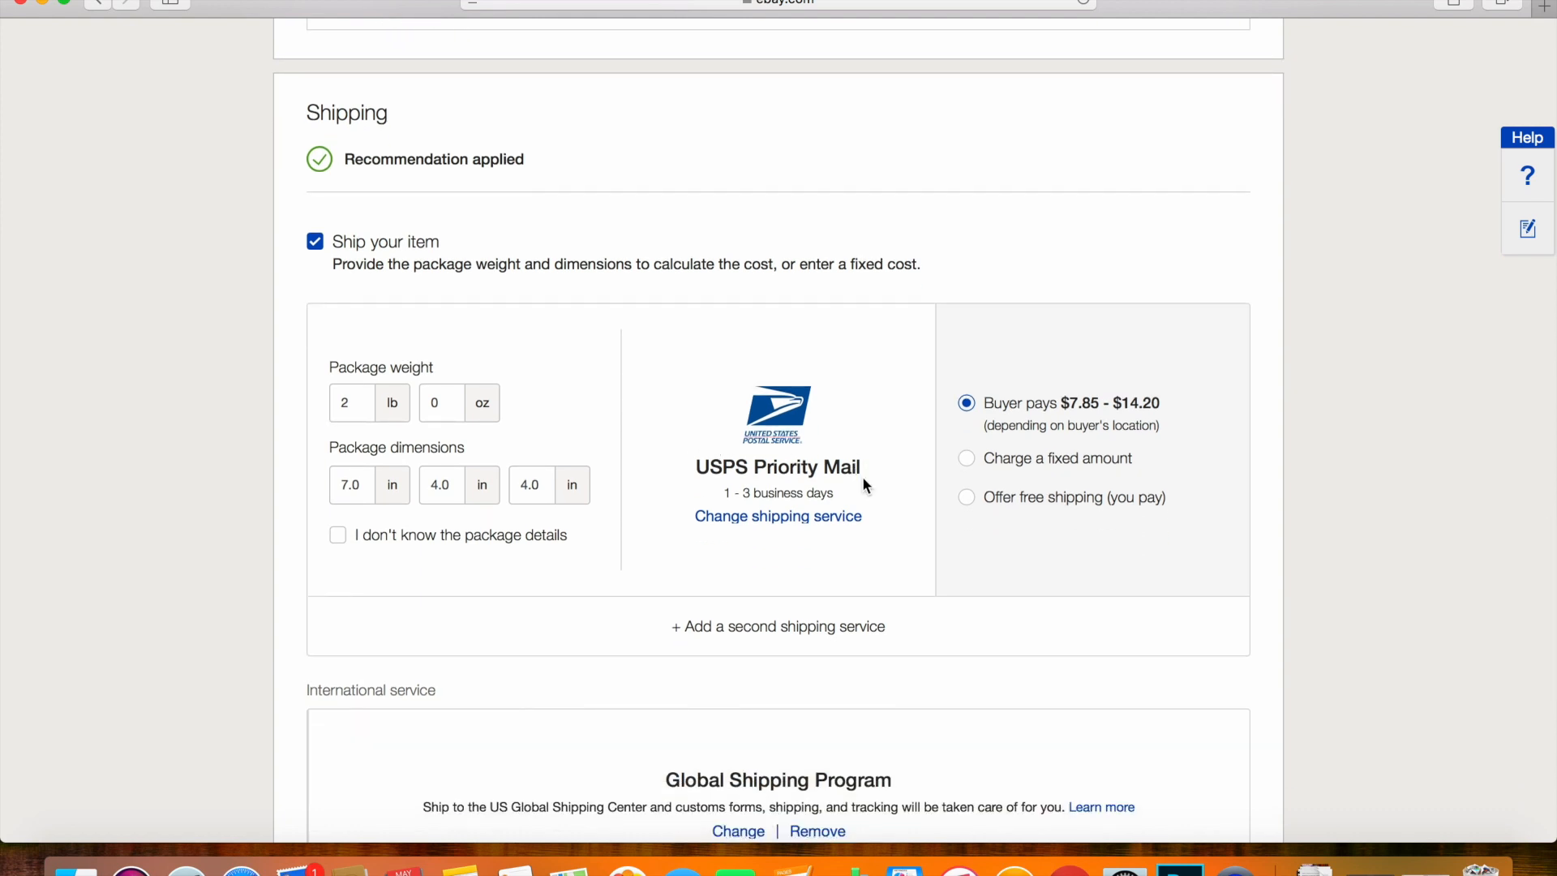
click(829, 525)
scroll(828, 525, down, 5)
scroll(826, 519, down, 2)
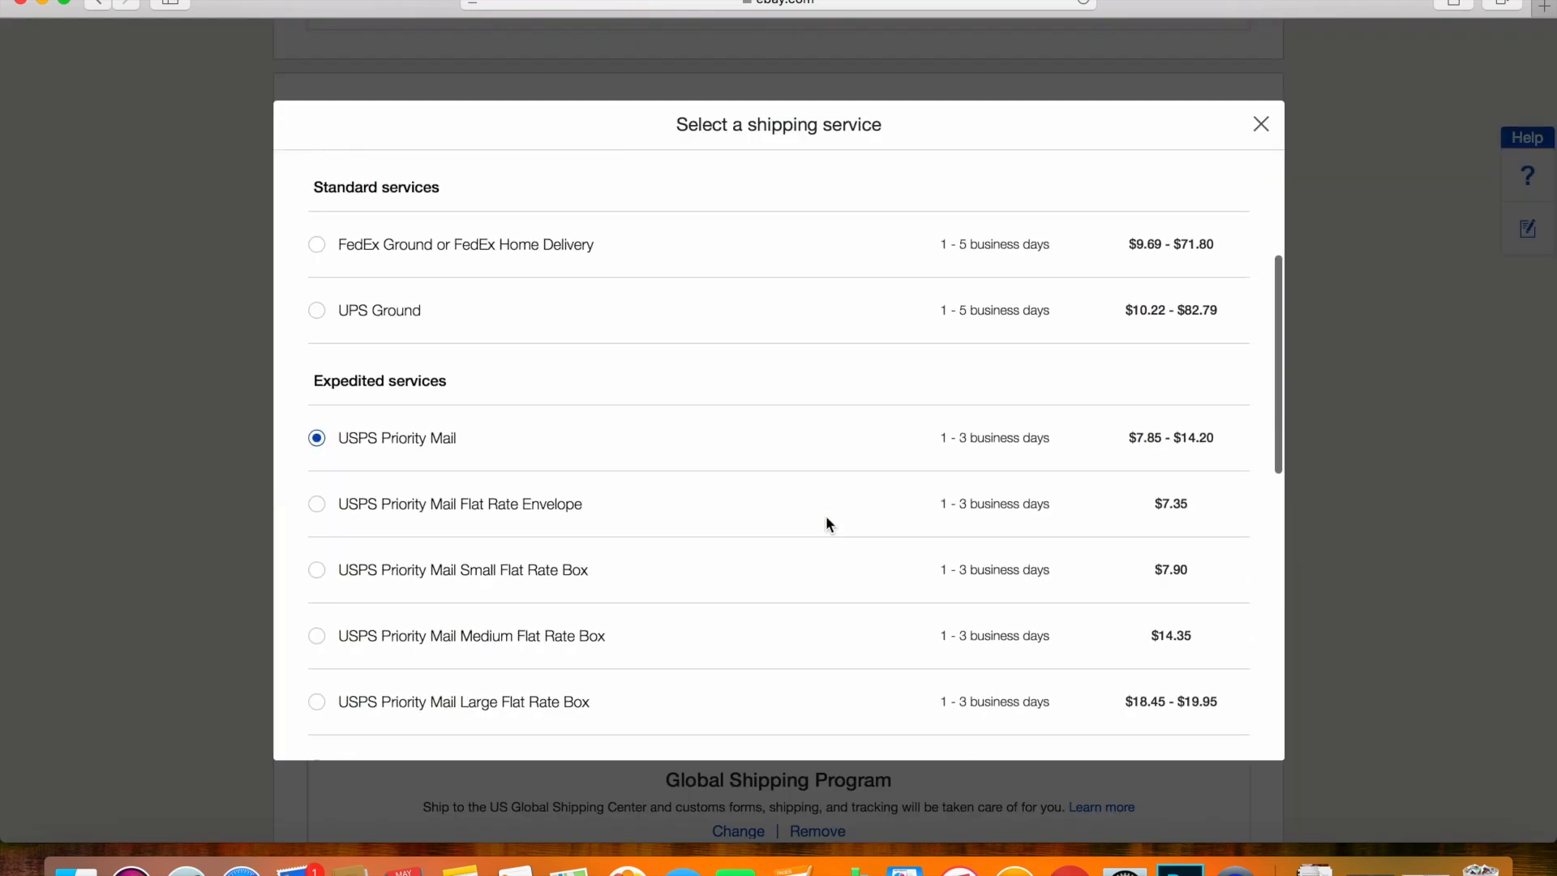
scroll(826, 517, down, 3)
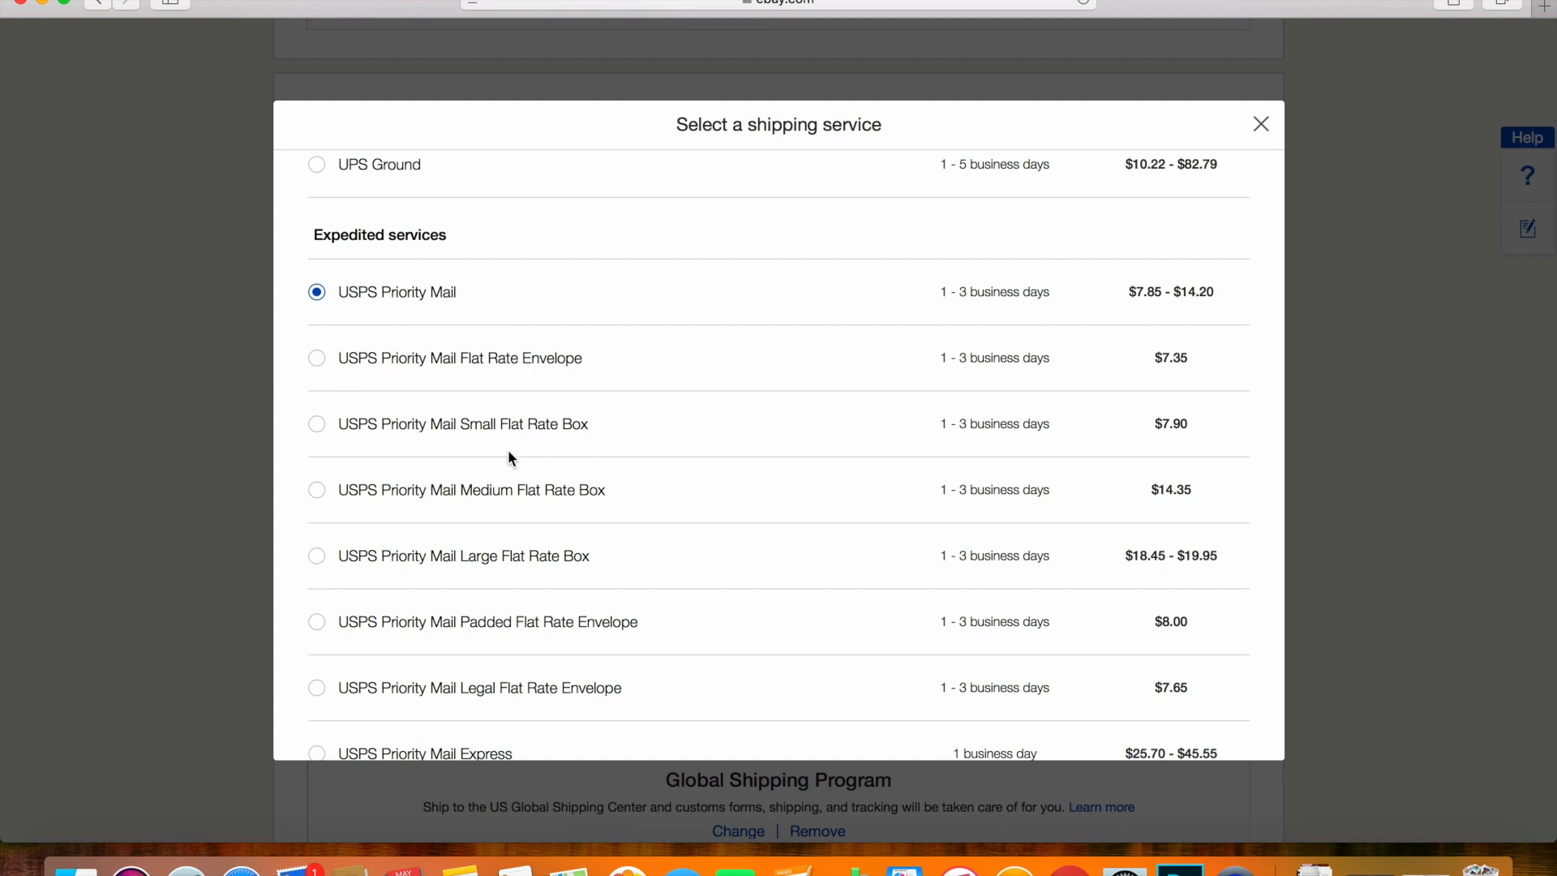
click(317, 424)
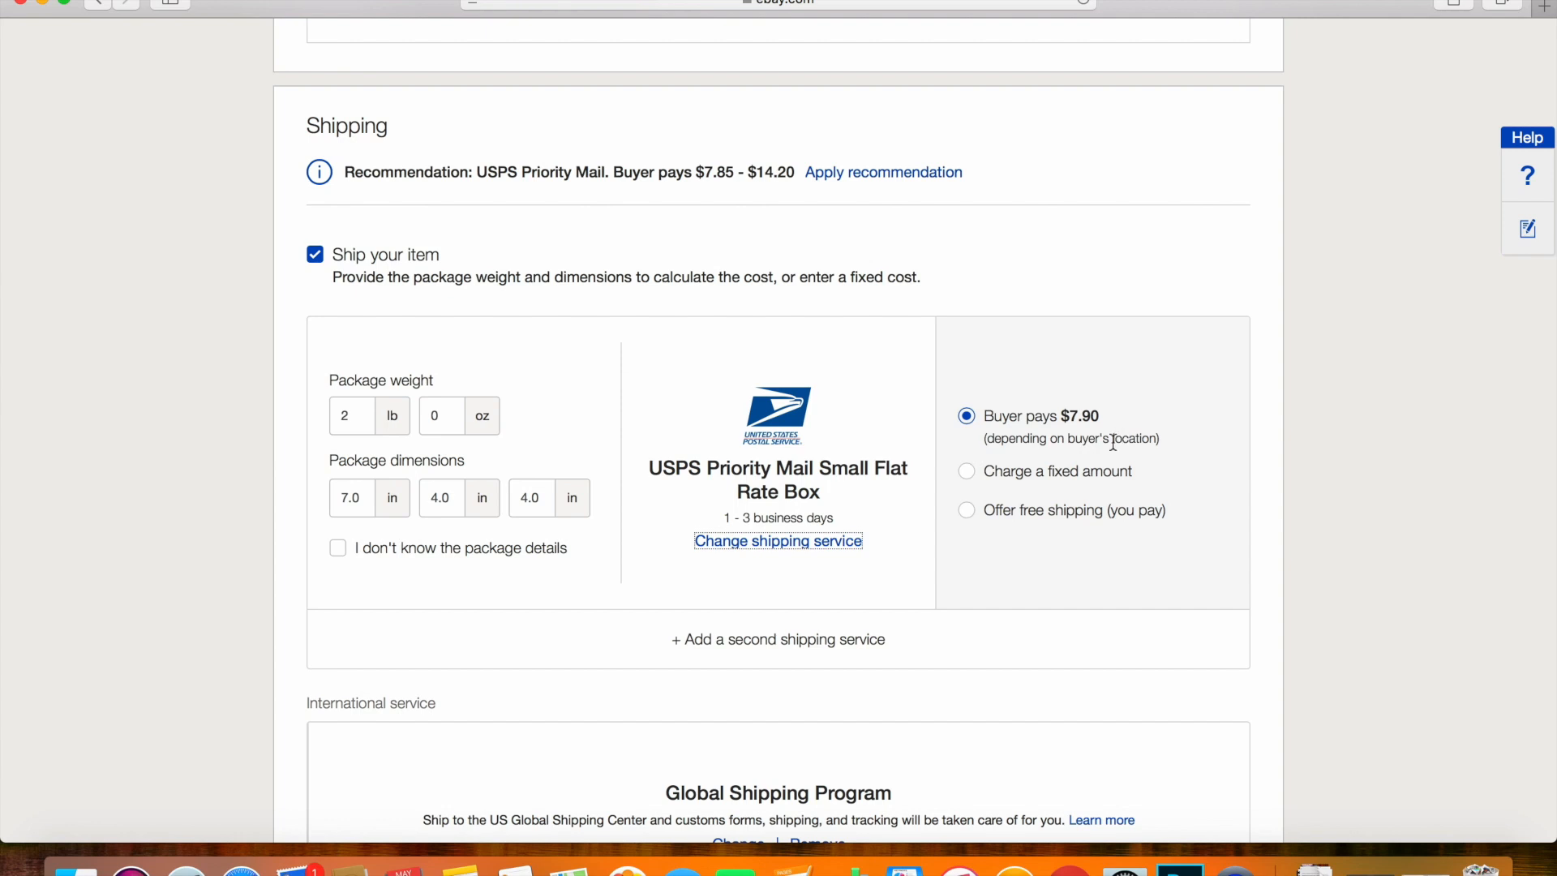
Charge the buyer a fixed shipping amount of $7.90
click(967, 472)
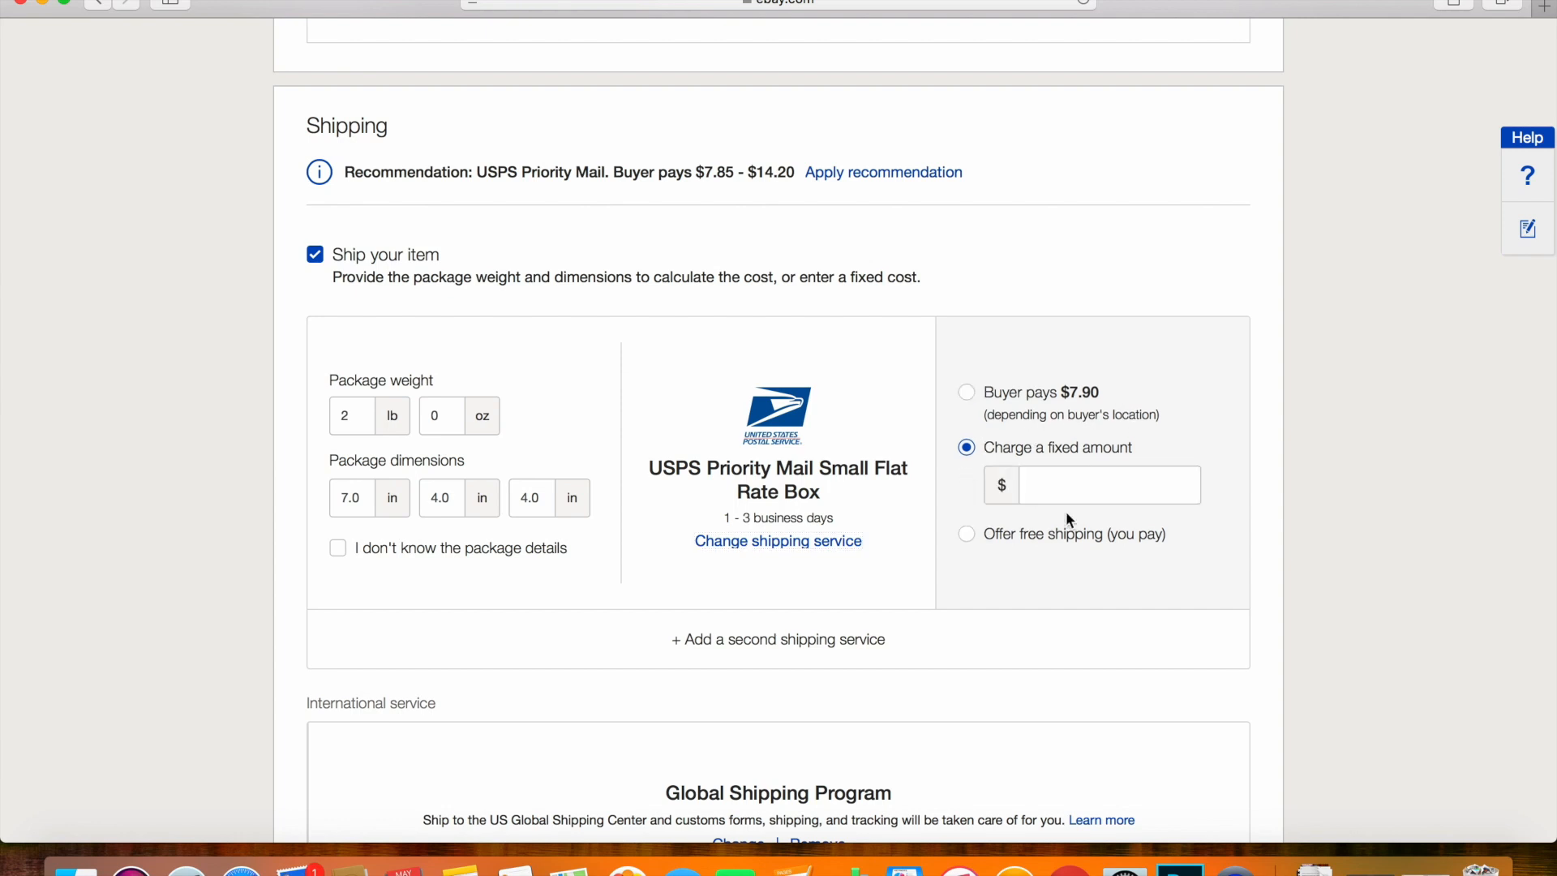
click(1060, 483)
scroll(1060, 484, down, 1)
text(7.)
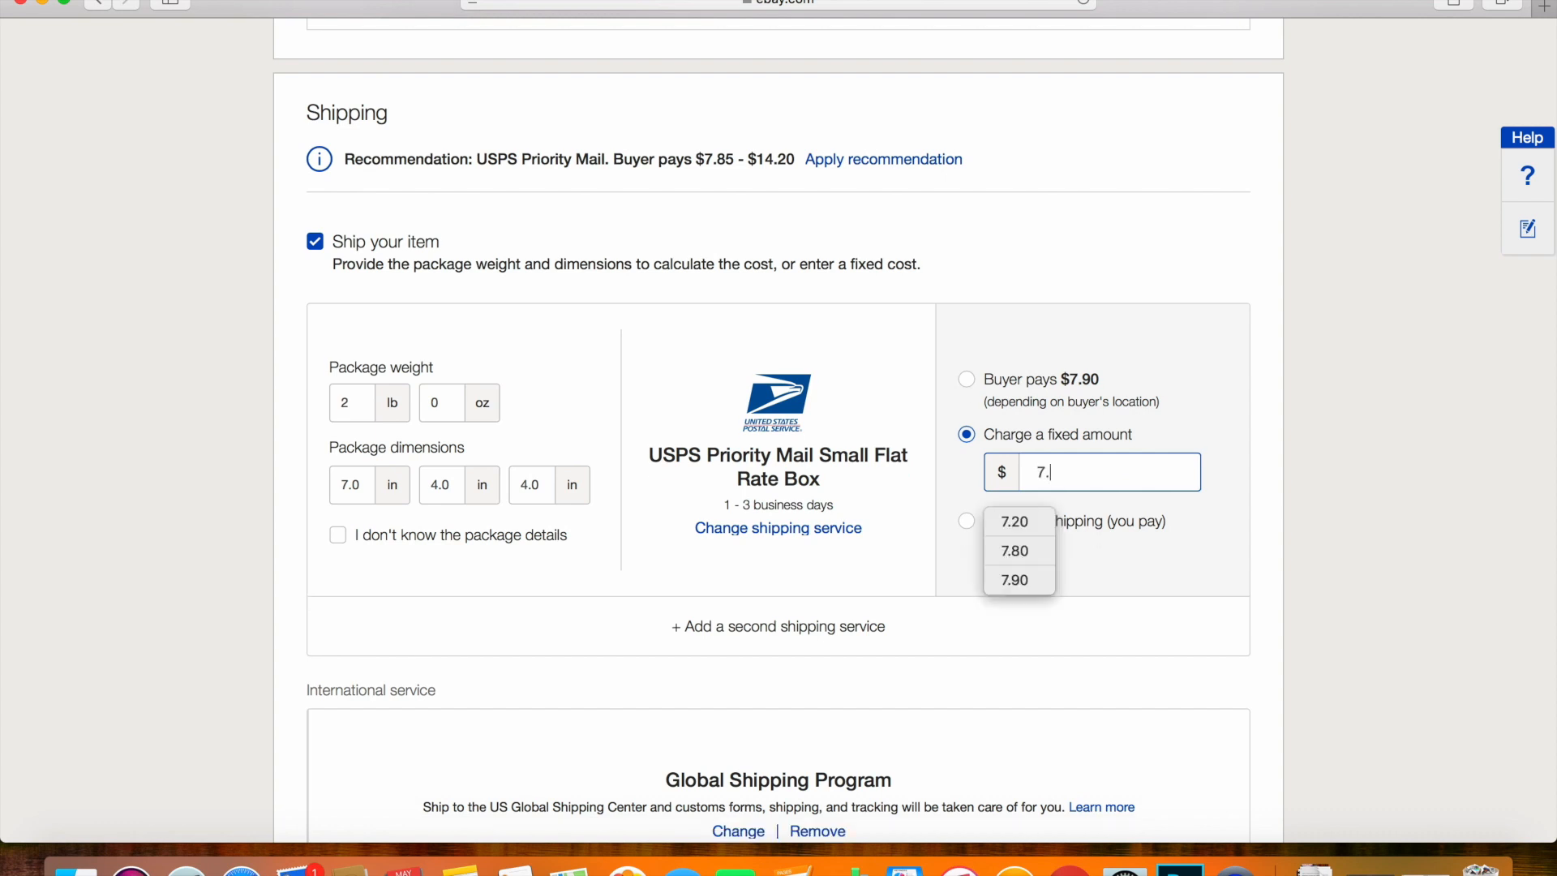
text(90)
click(1218, 475)
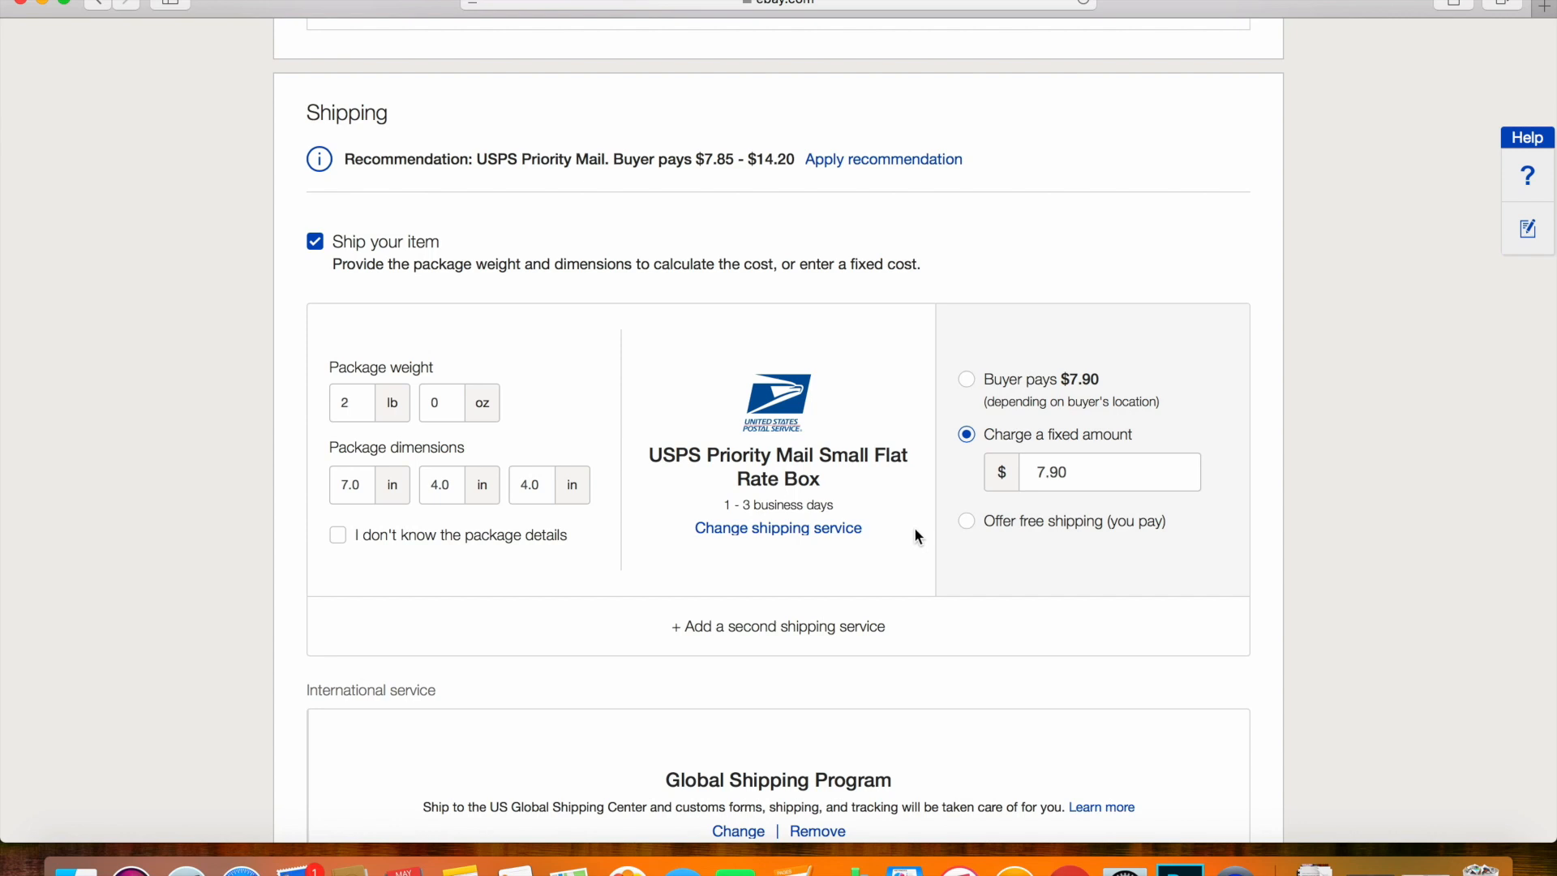
Examine the international service, local pickup, listing preferences and charity donation options below the domestic shipping settings
scroll(913, 535, down, 1)
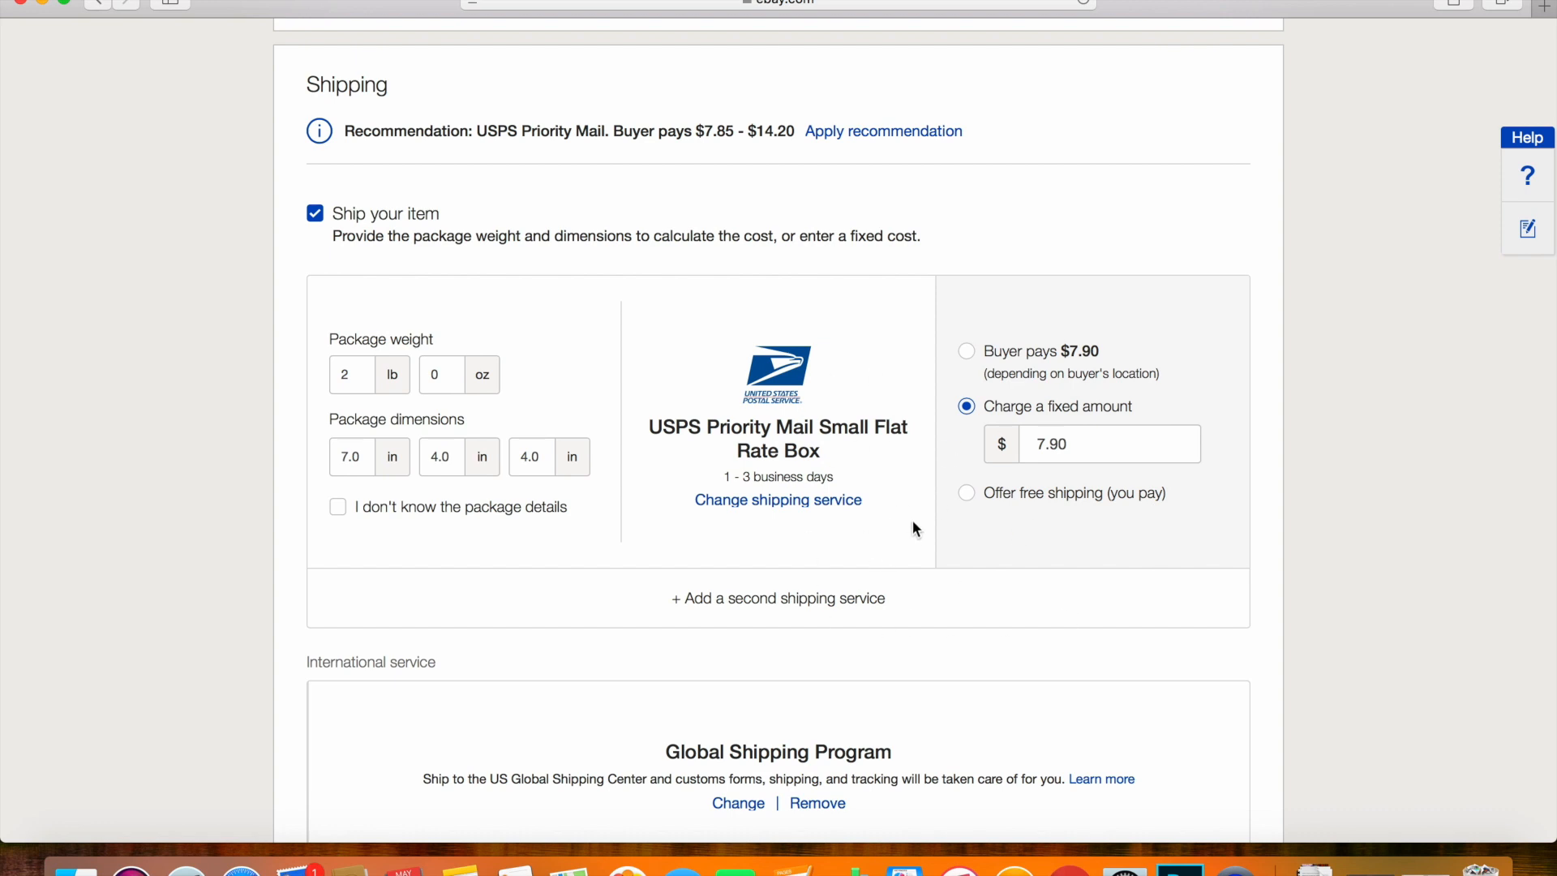
scroll(914, 525, down, 5)
scroll(915, 528, down, 1)
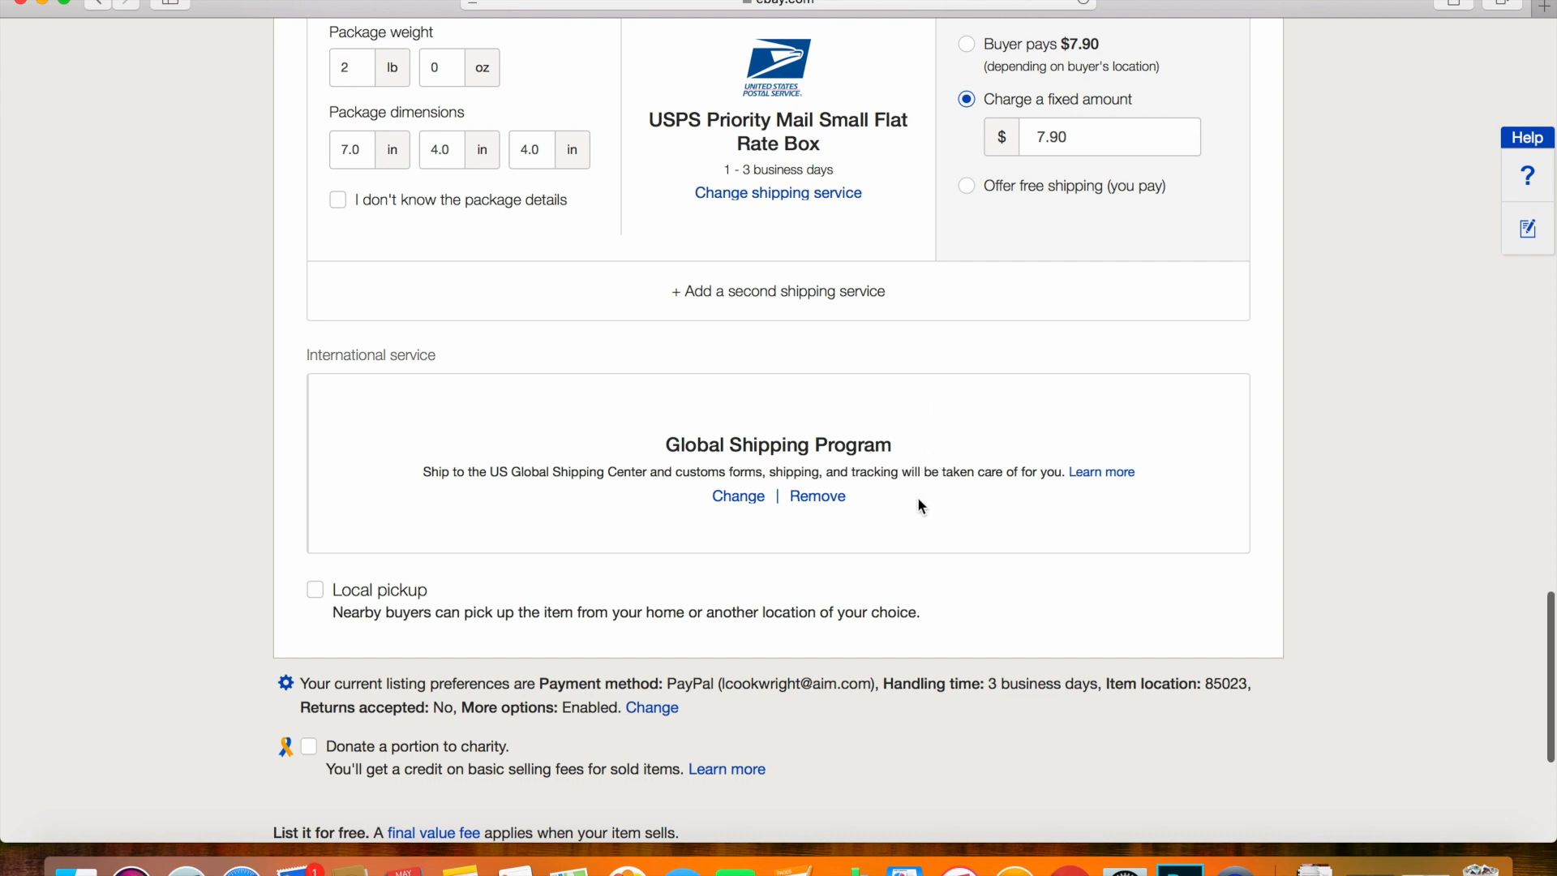
scroll(922, 506, down, 1)
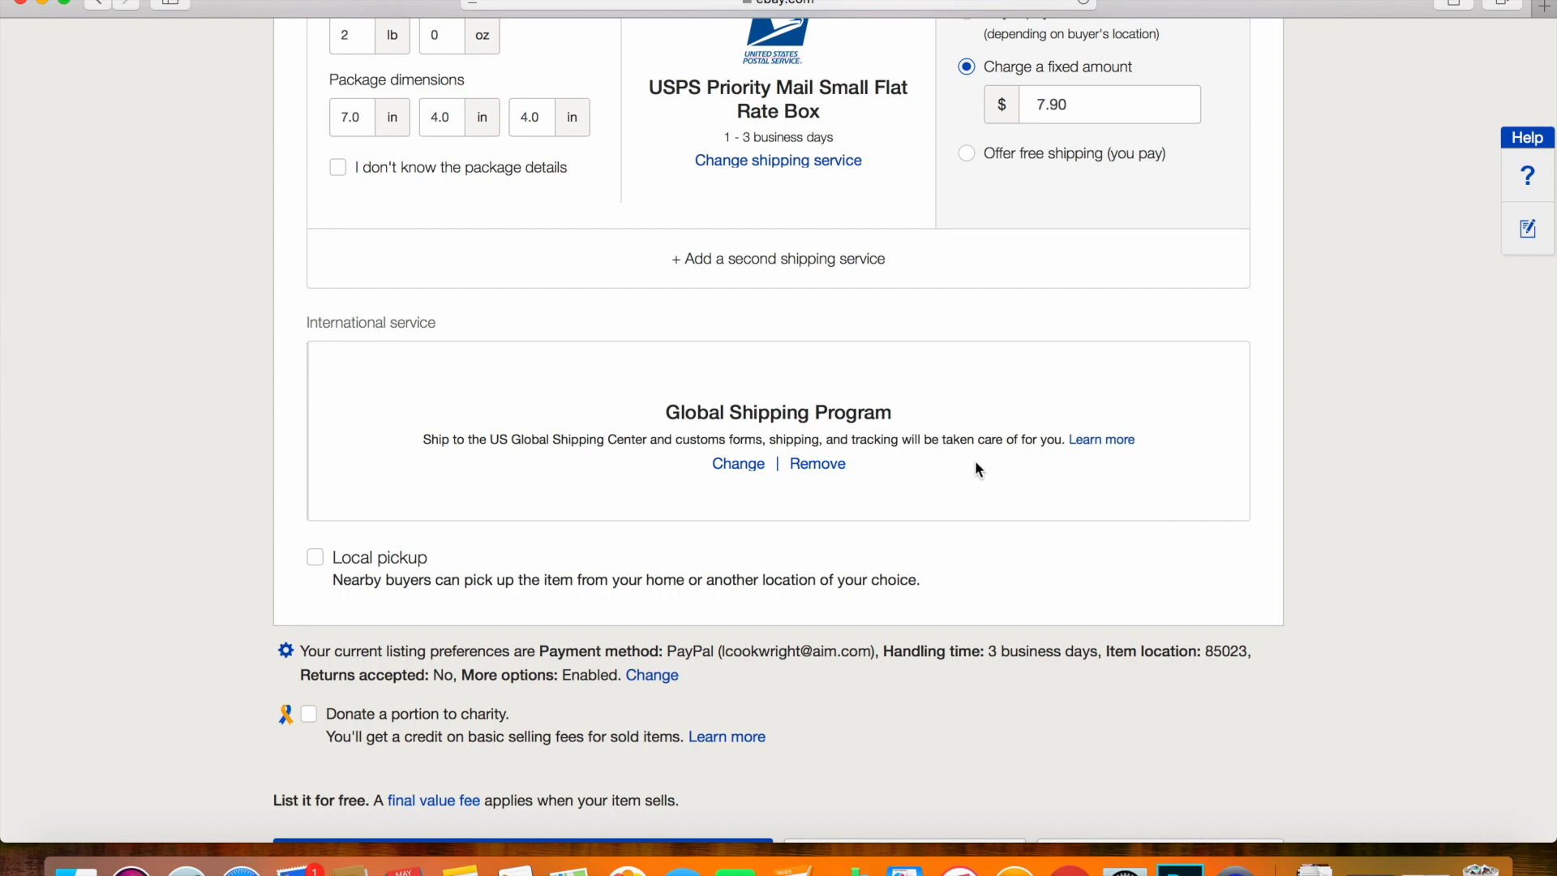
scroll(997, 468, down, 5)
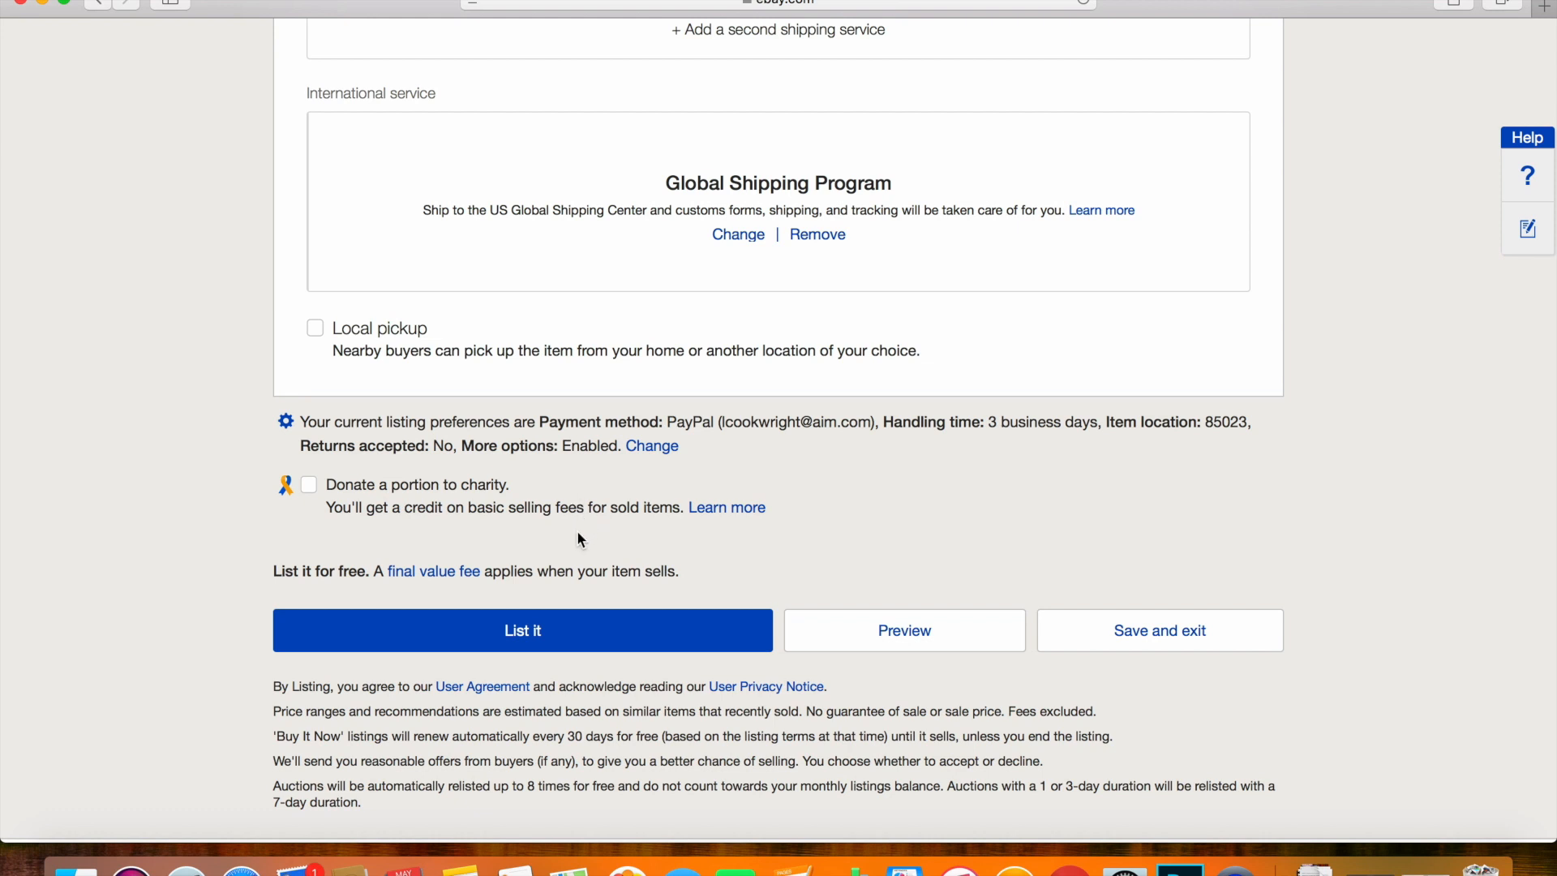
scroll(578, 533, down, 1)
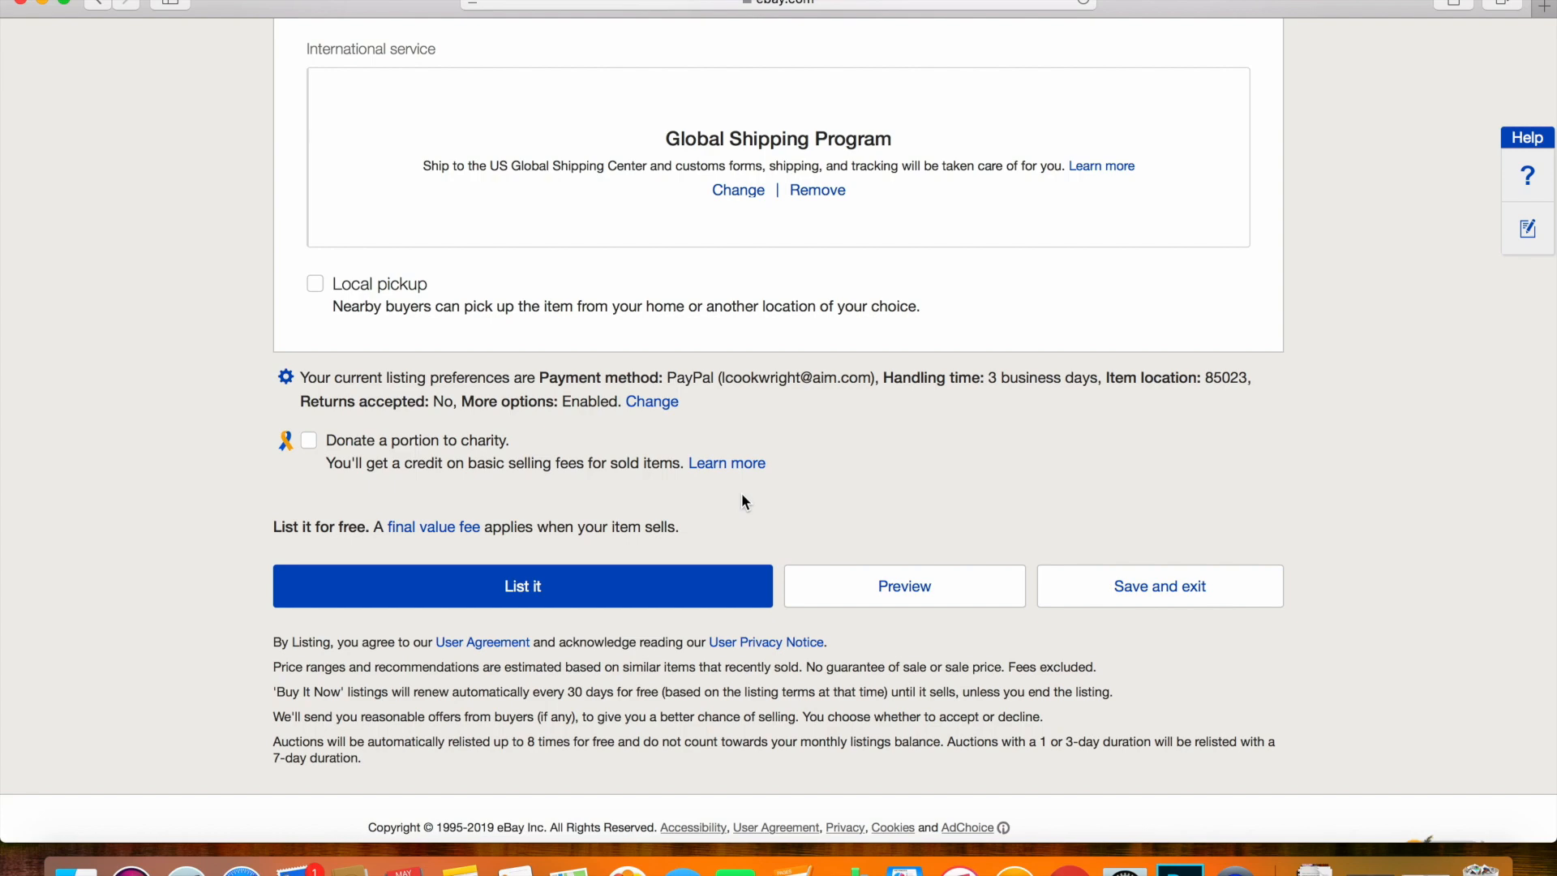
Review the whole listing from title and photos through details, pricing and shipping before publishing
scroll(742, 497, up, 20)
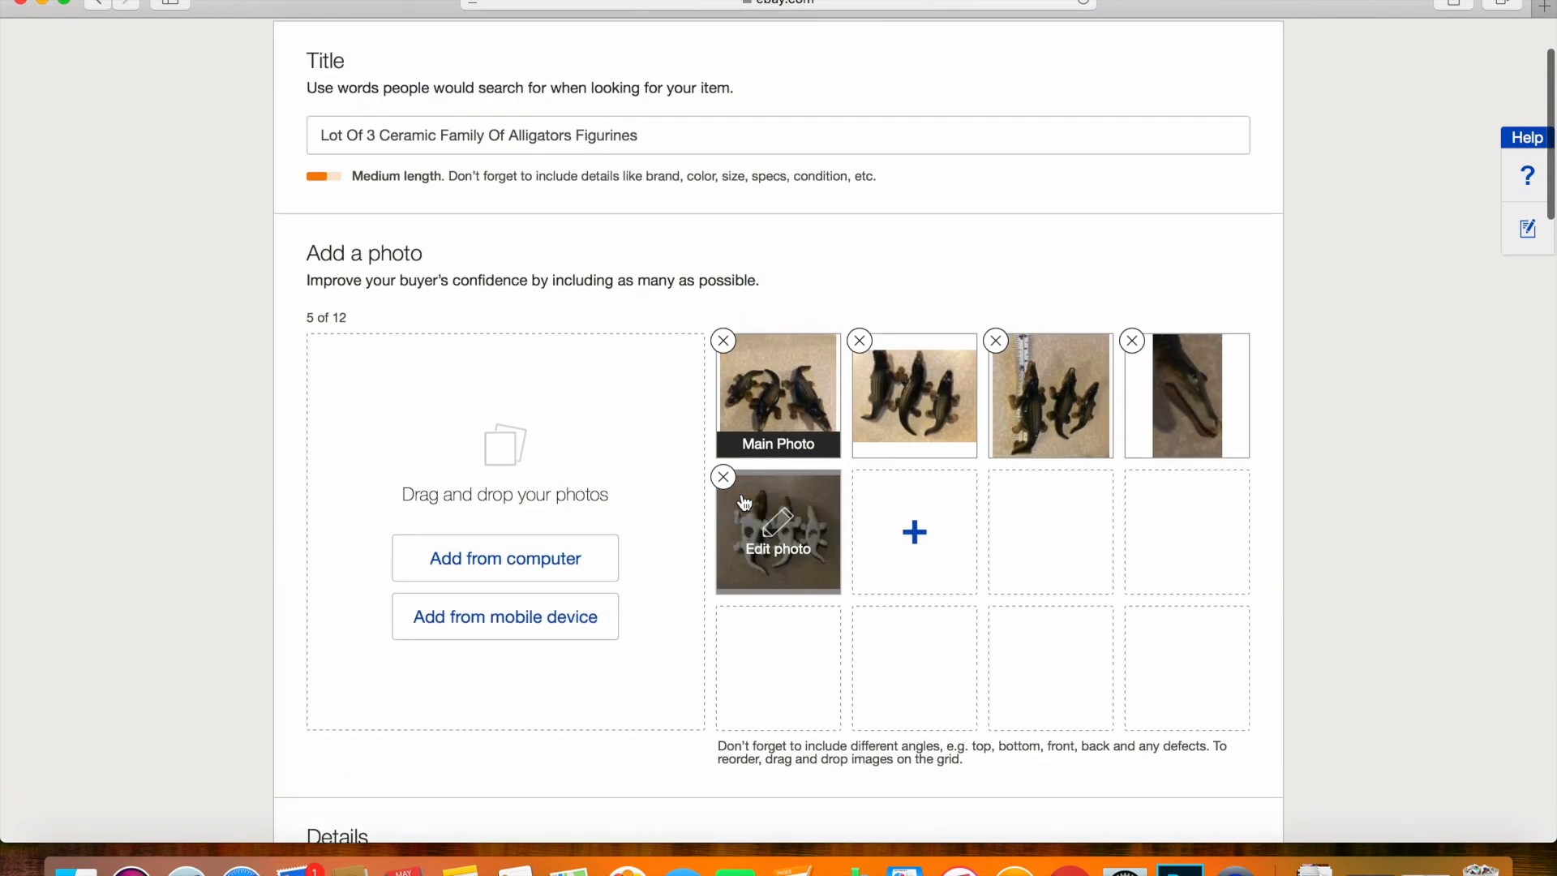
scroll(745, 503, down, 2)
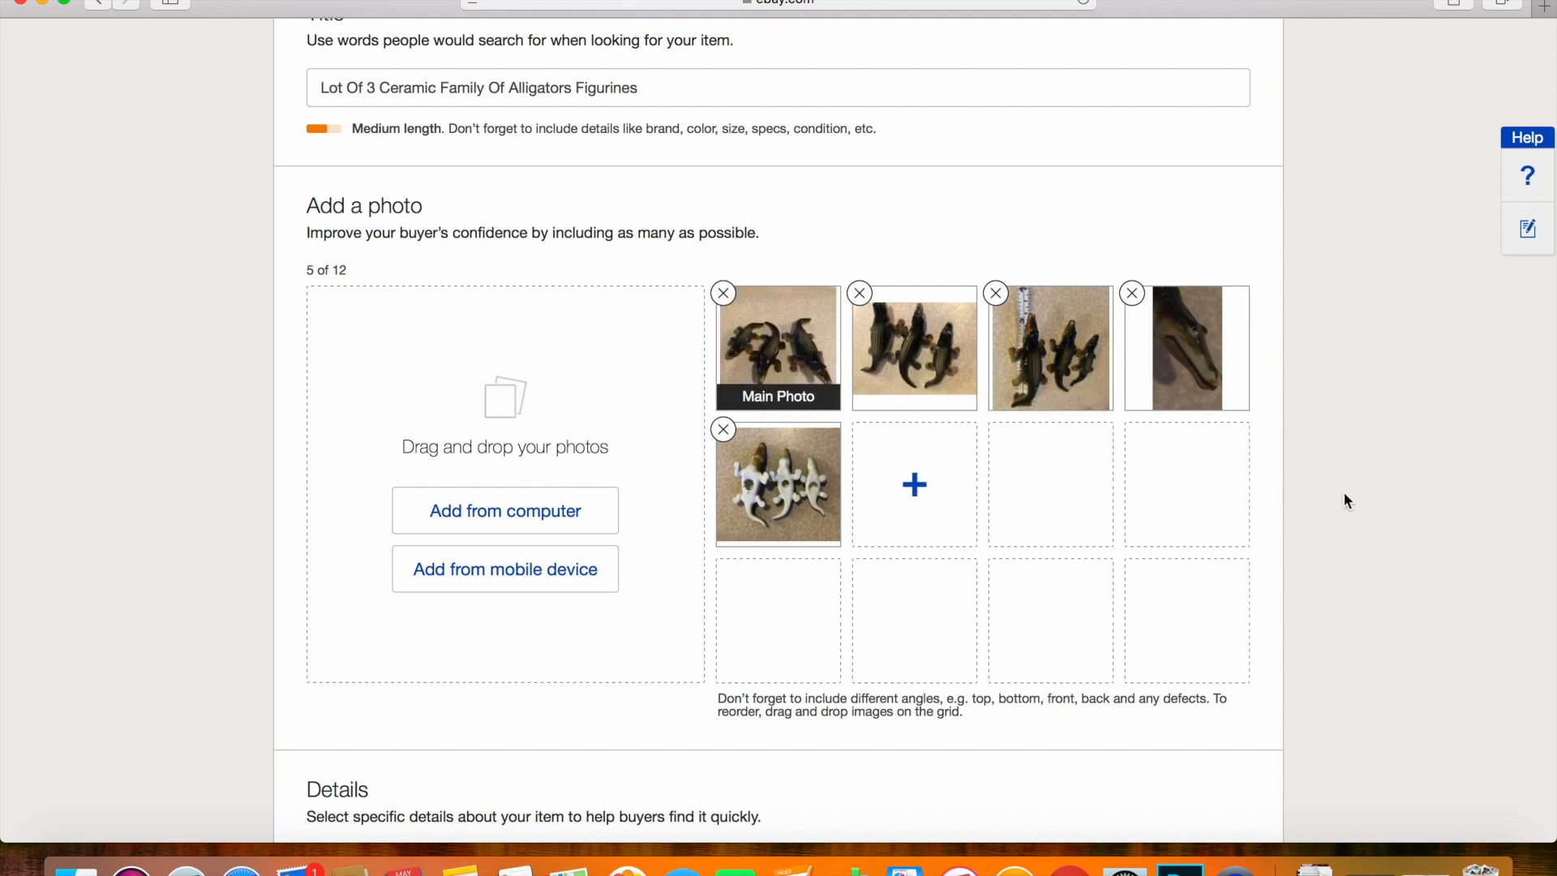
scroll(1344, 493, down, 2)
scroll(1344, 493, up, 3)
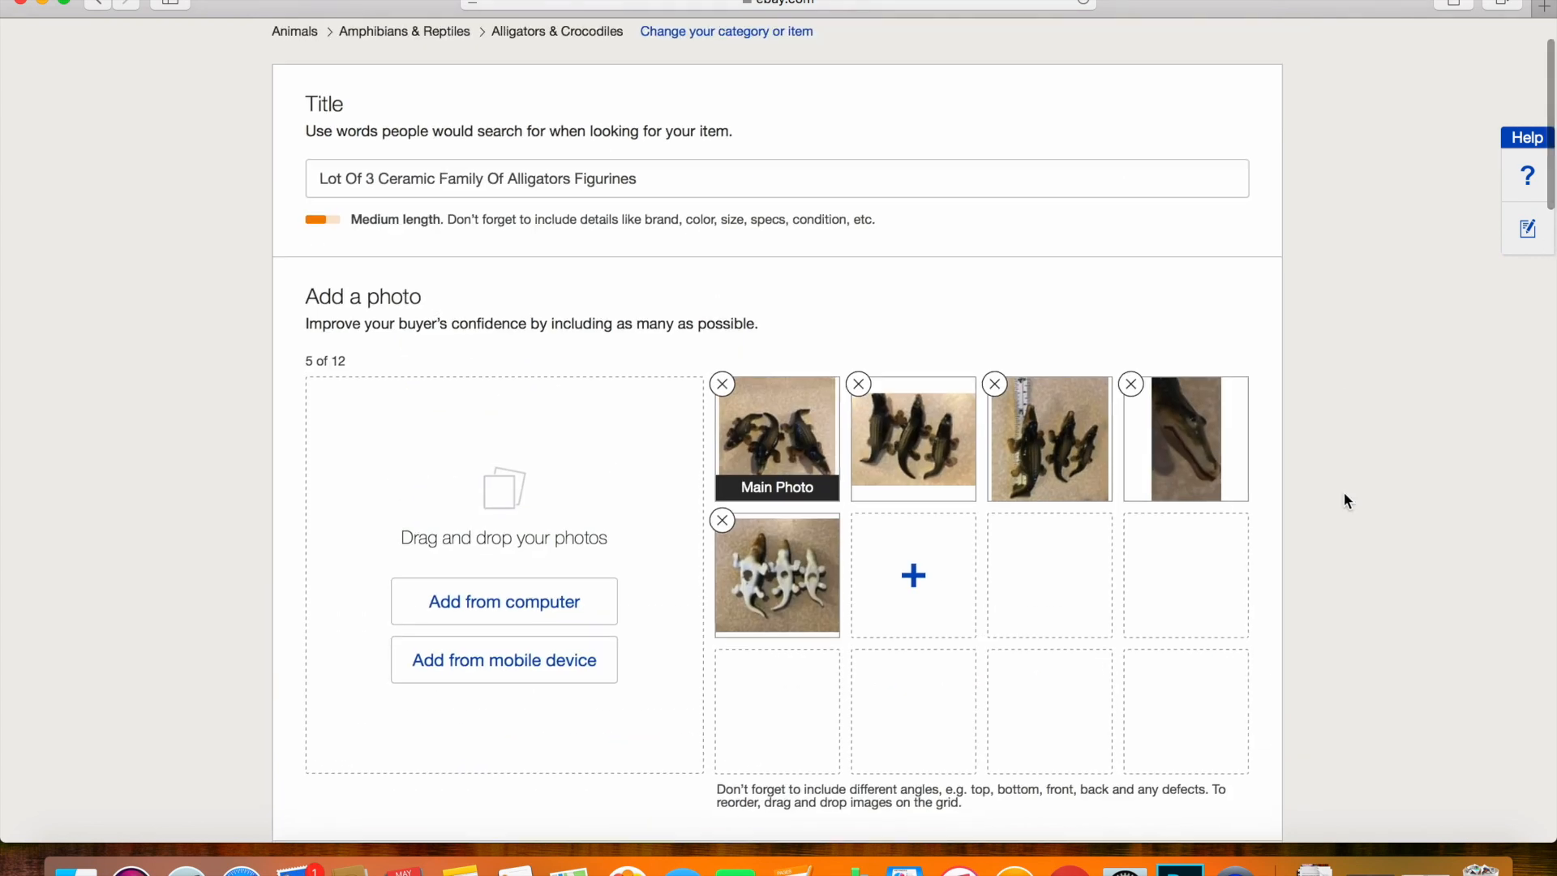
scroll(1345, 495, down, 2)
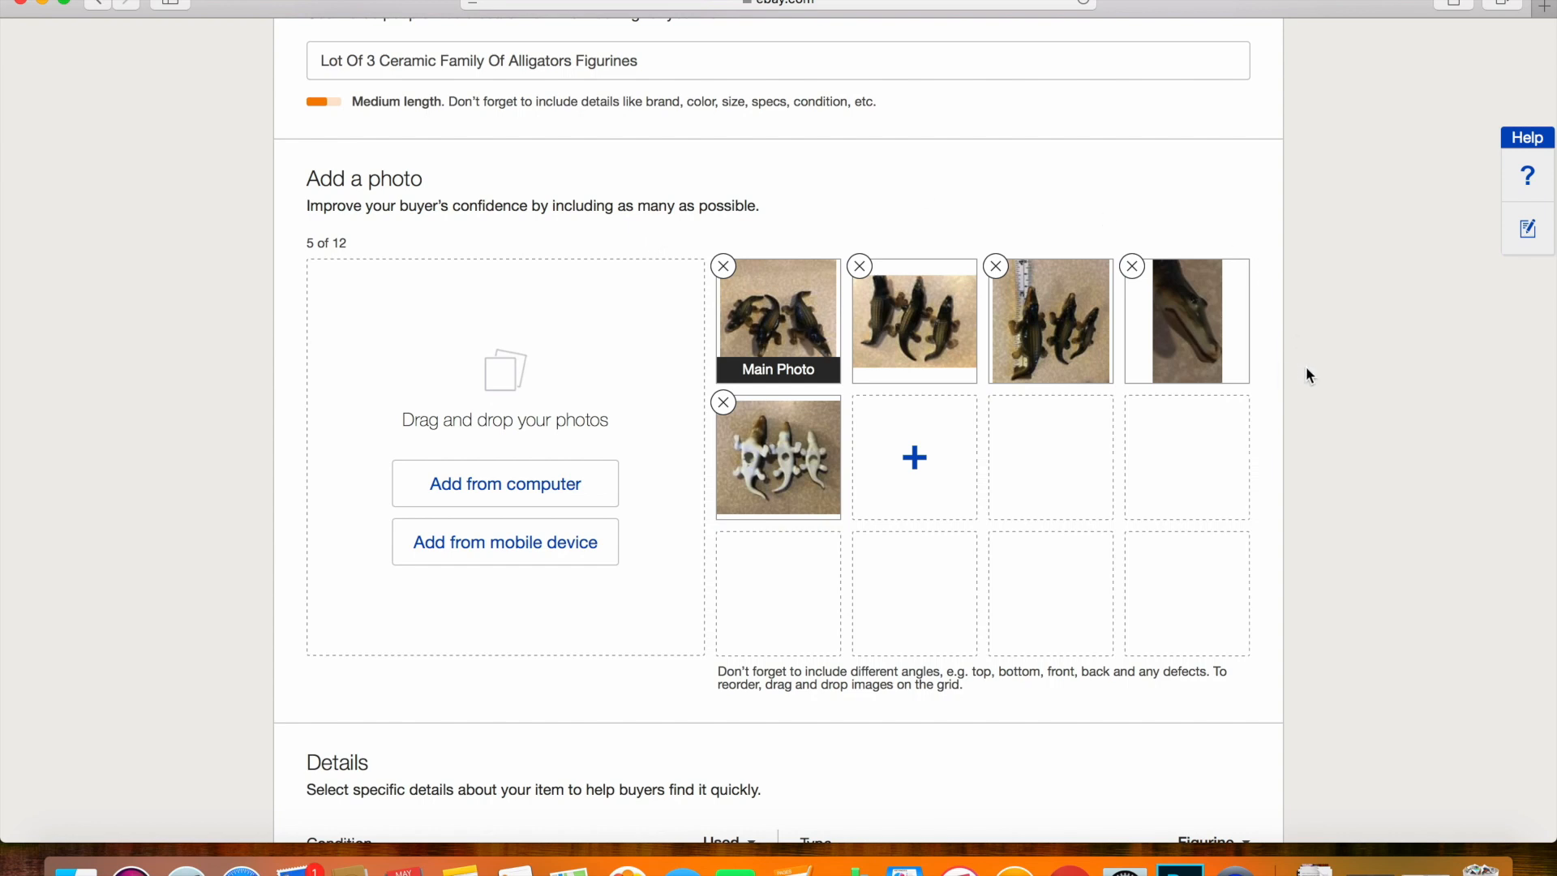
scroll(1307, 371, down, 2)
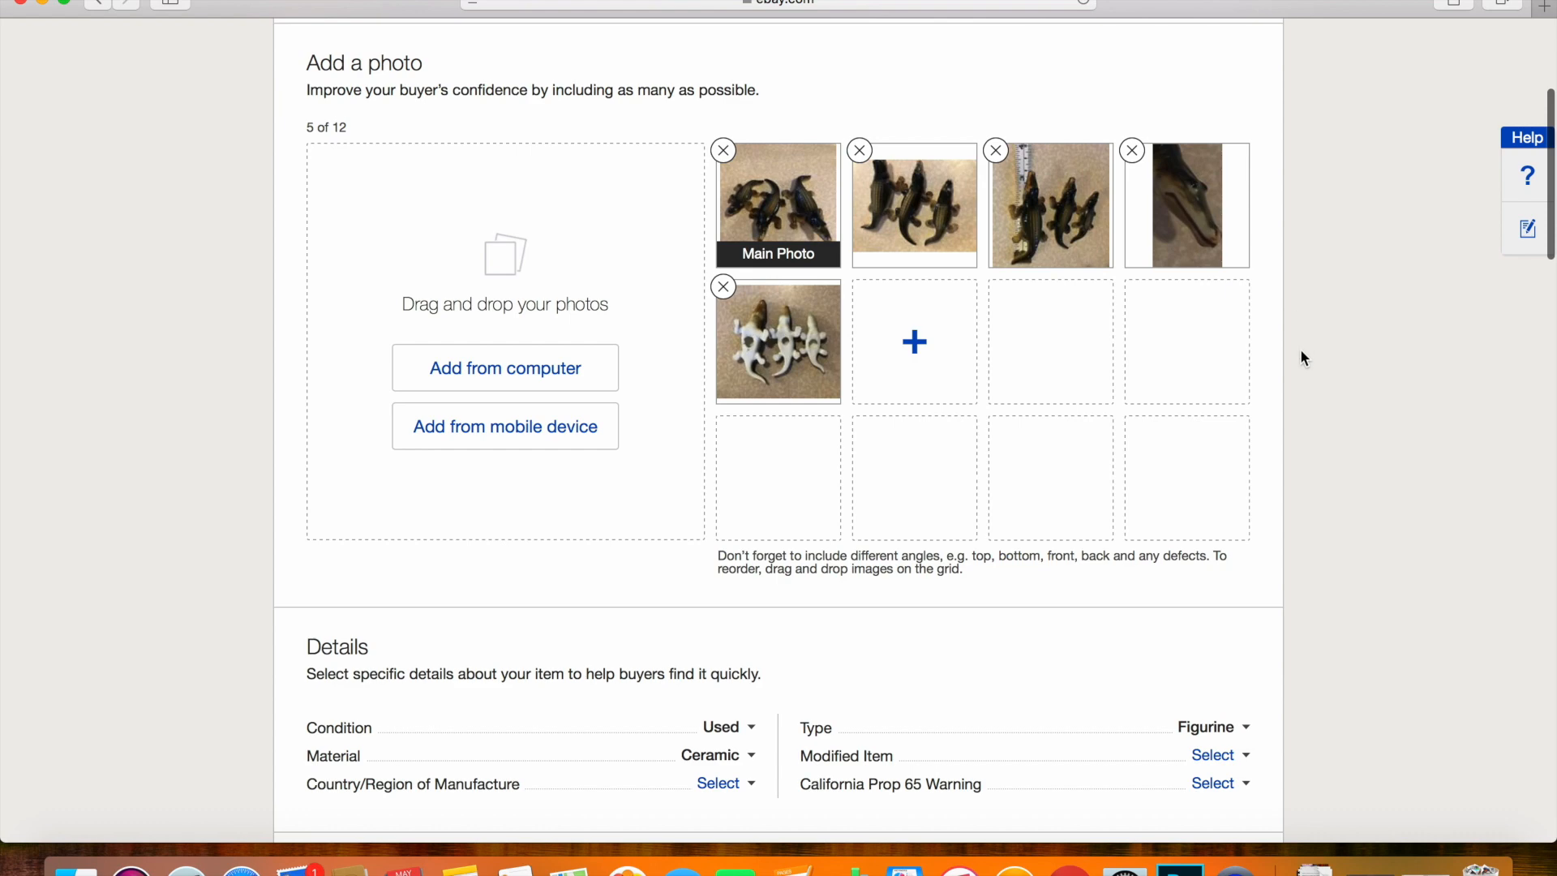
scroll(1301, 353, down, 15)
scroll(1303, 358, down, 3)
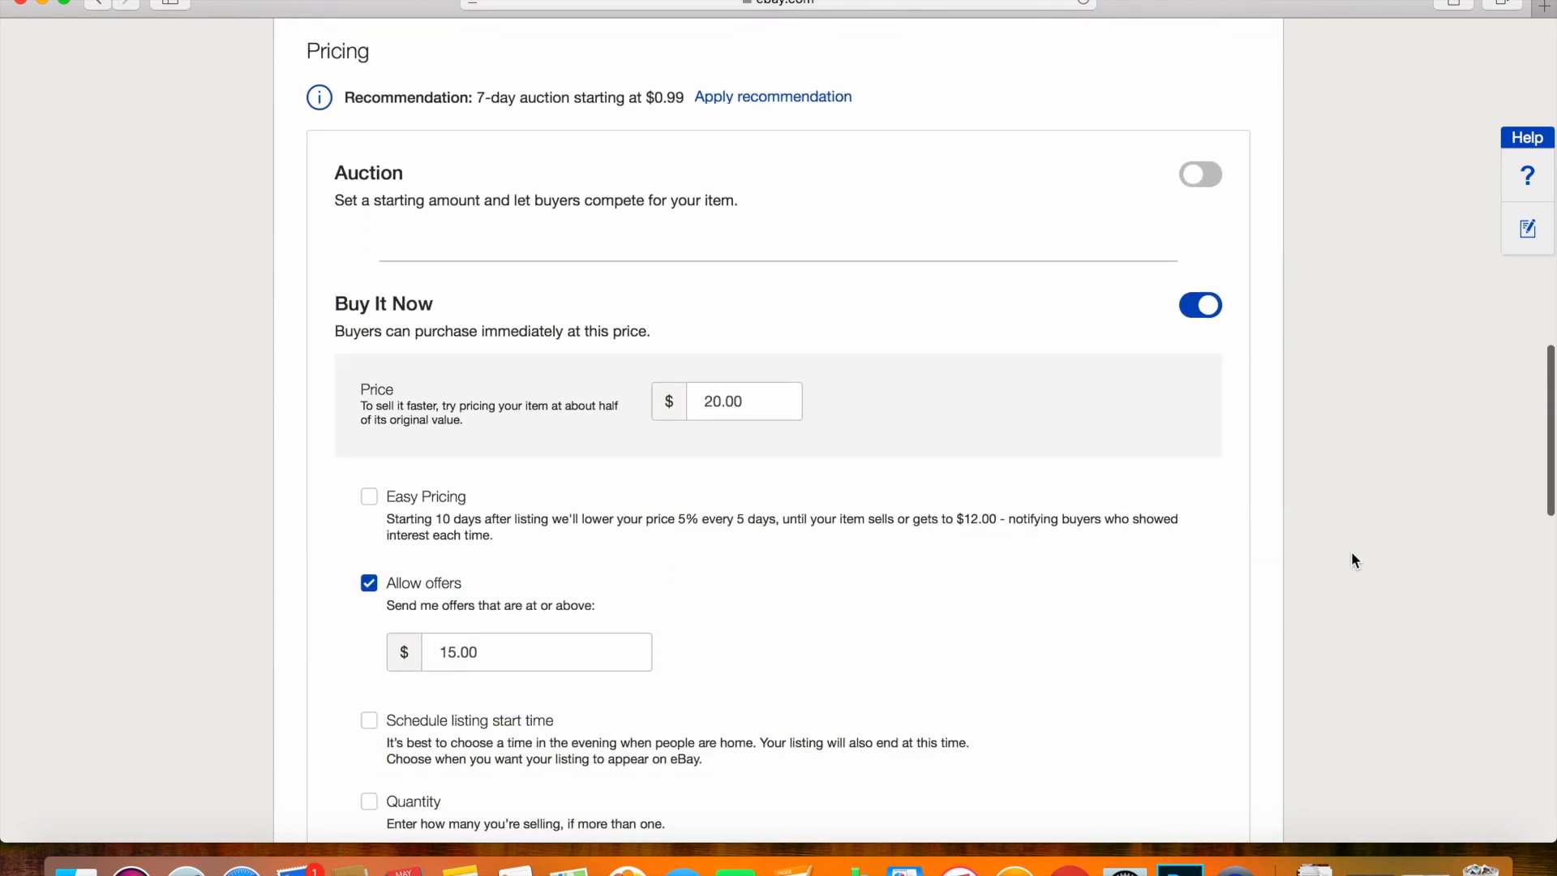
scroll(1343, 579, down, 5)
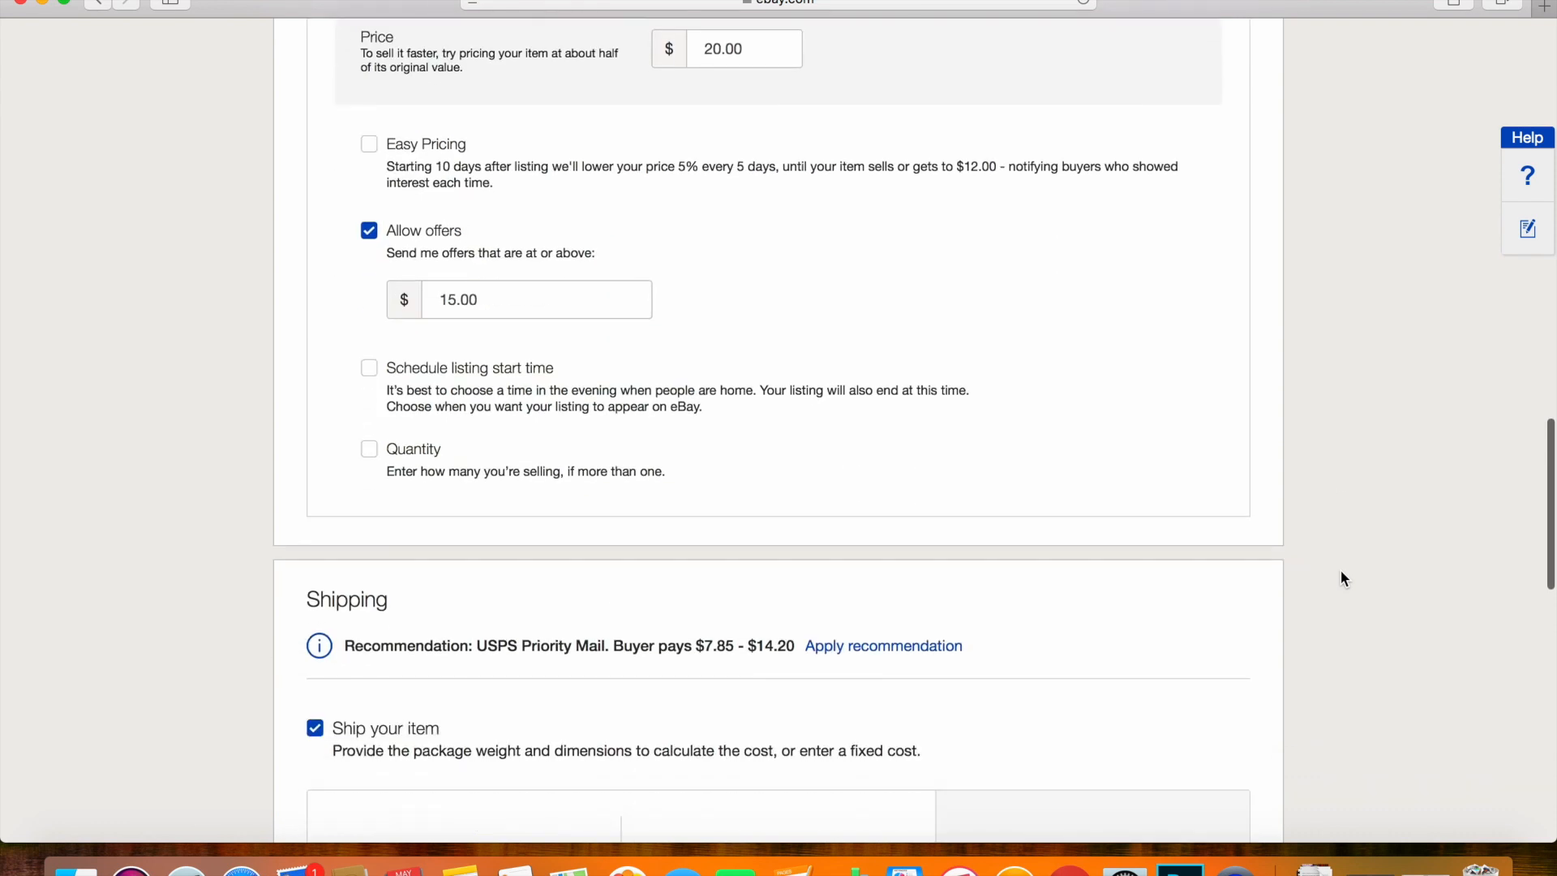
scroll(1343, 578, down, 13)
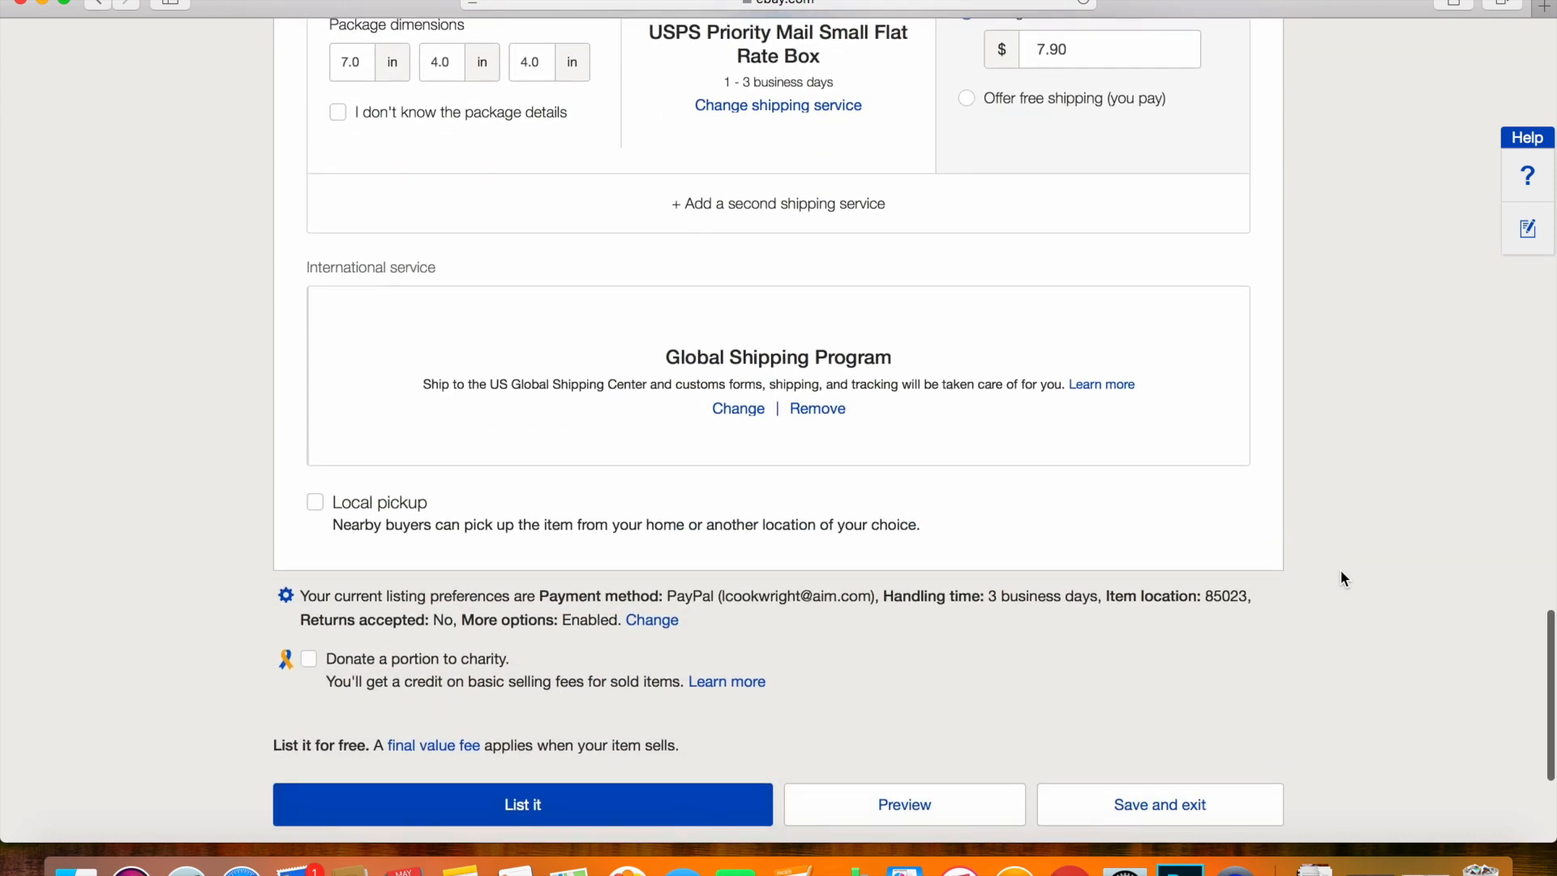
Publish the listing, declining both Easy Pricing and the paid listing promotion
scroll(1341, 579, down, 2)
click(520, 640)
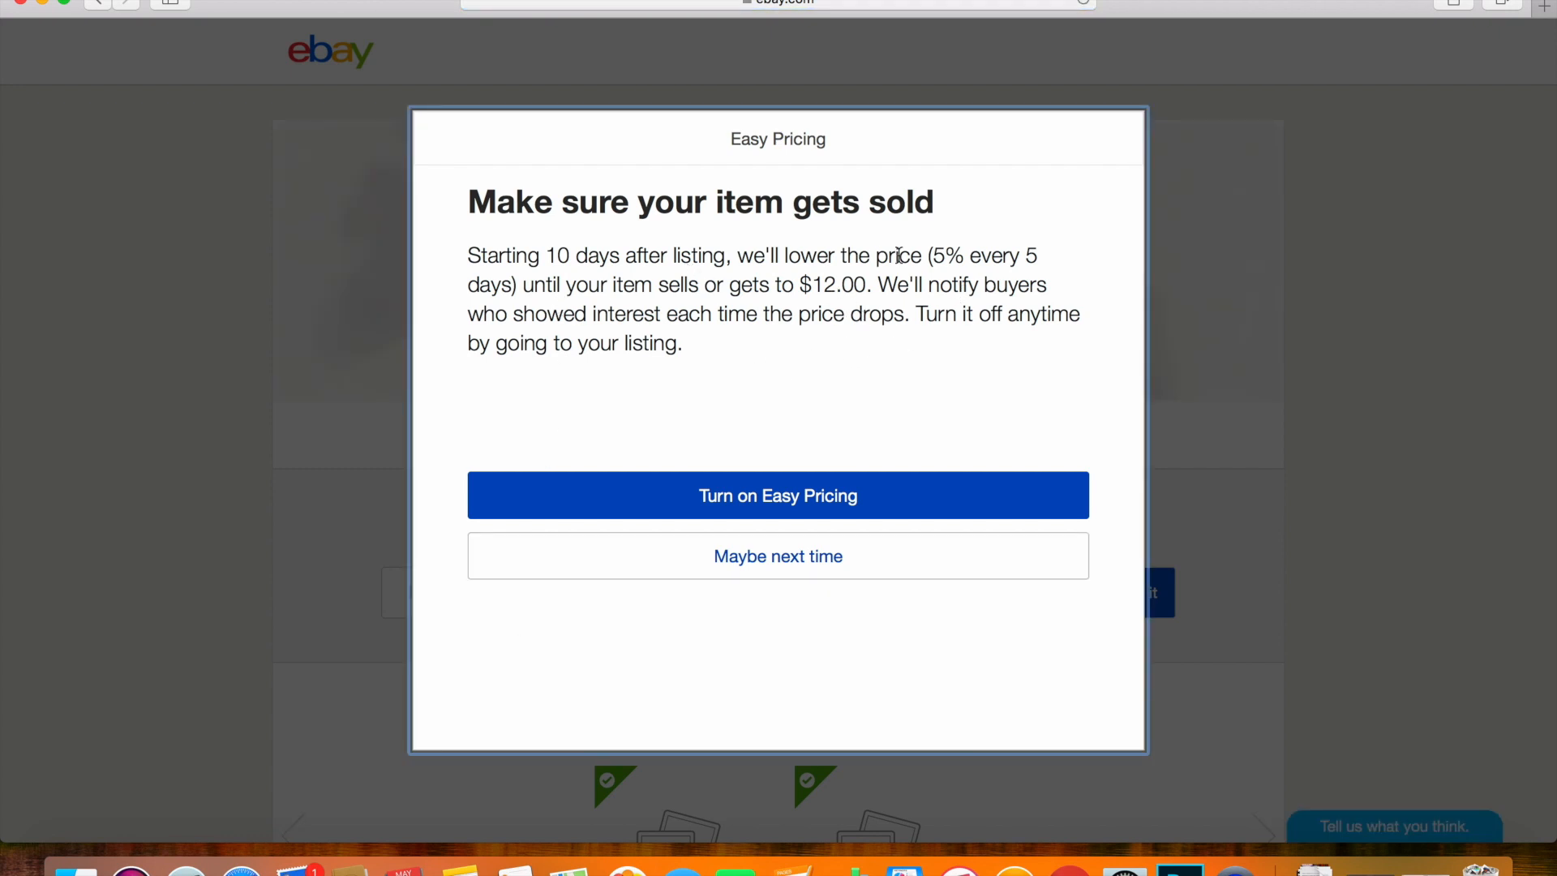
click(793, 560)
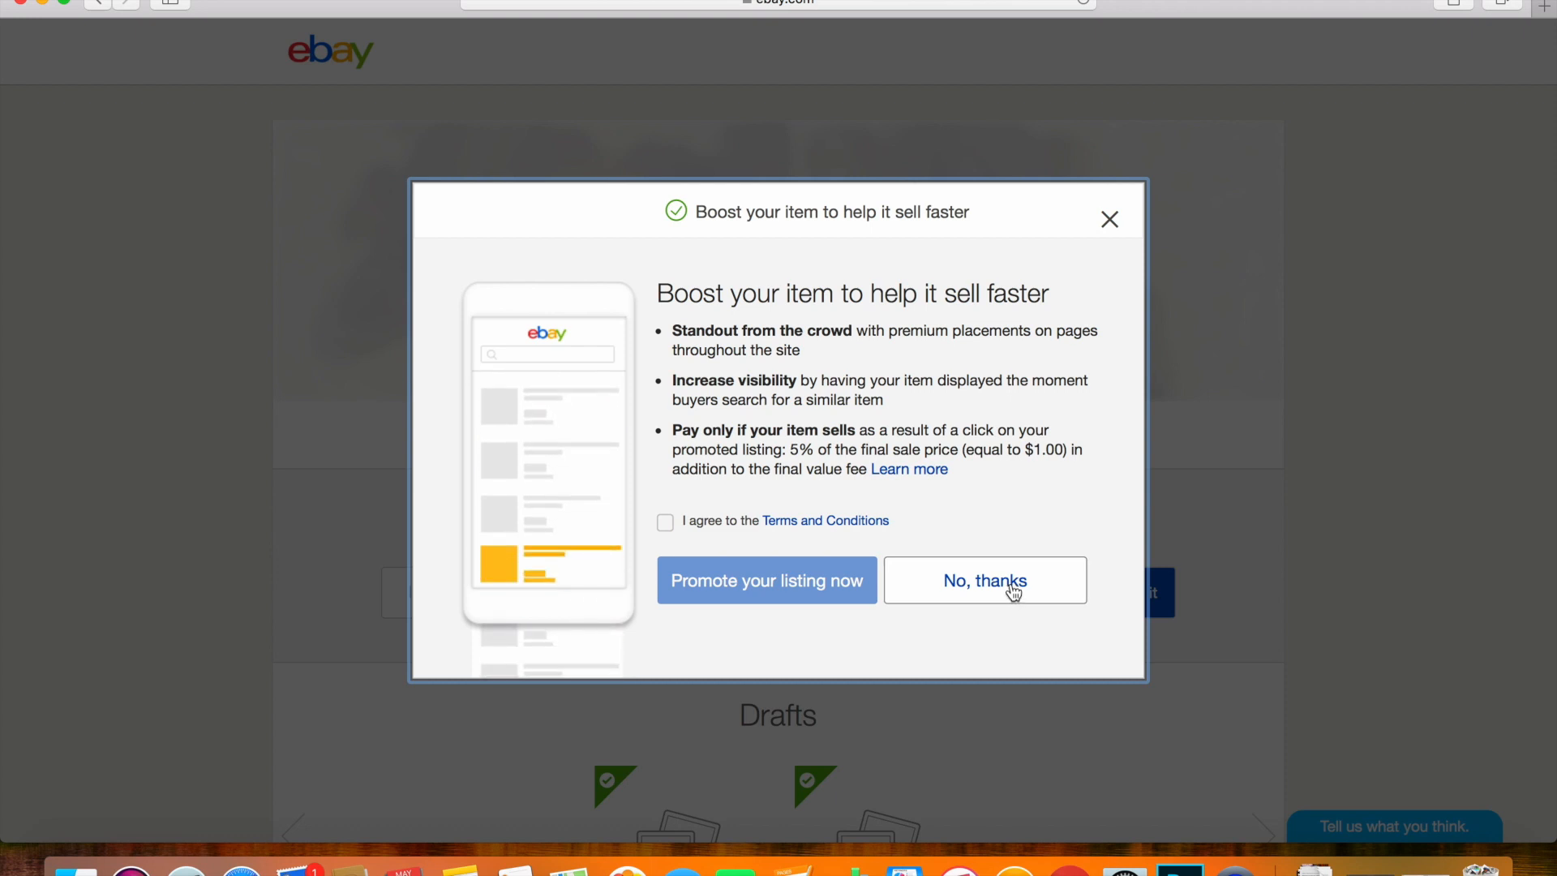
click(1014, 593)
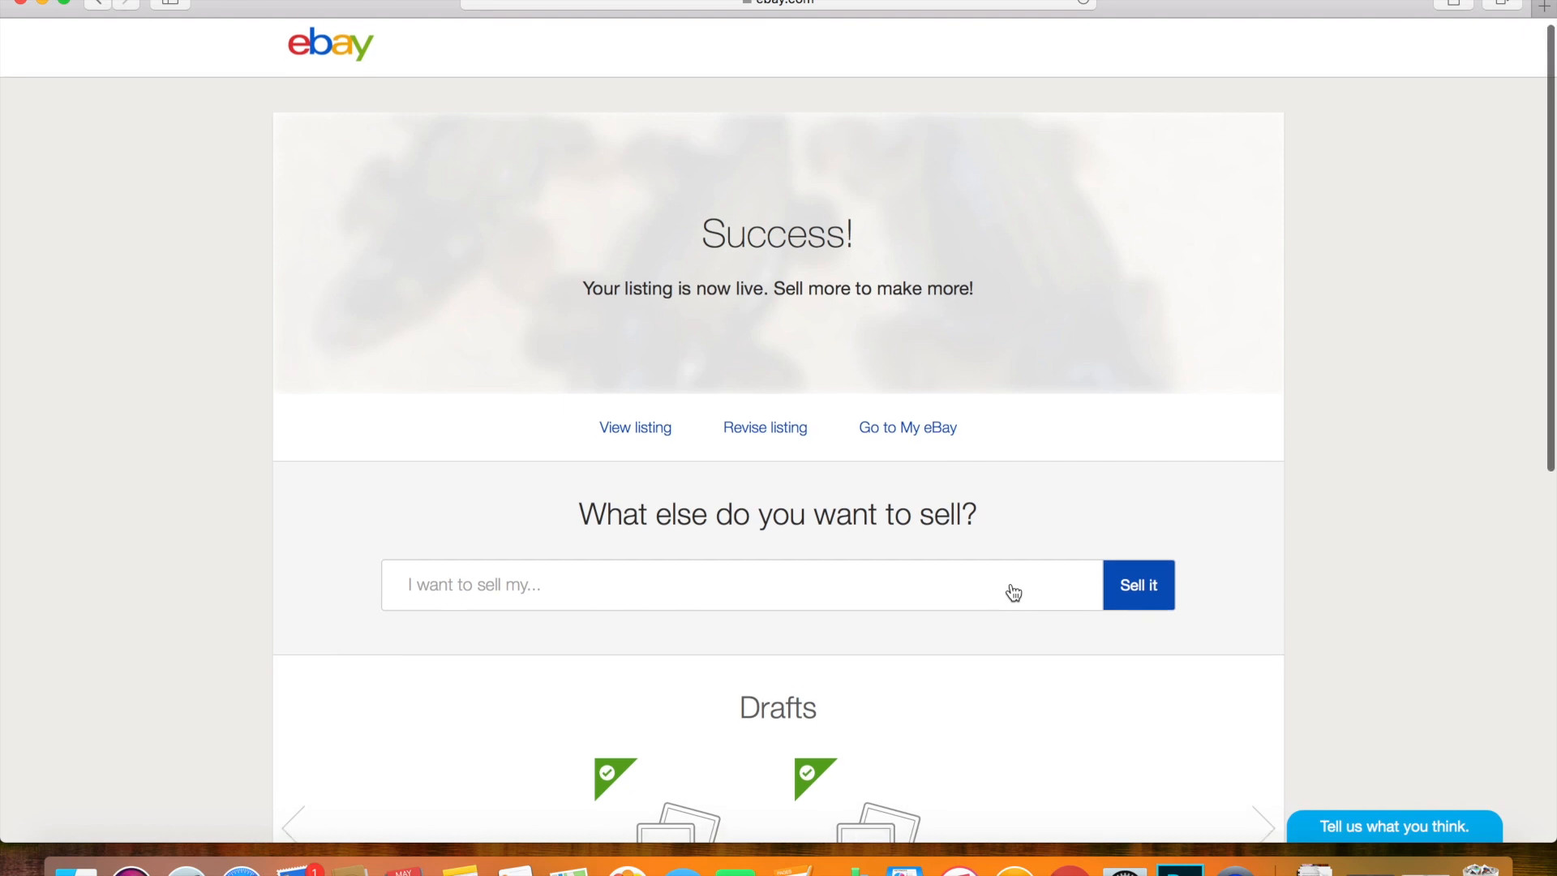
scroll(1013, 588, down, 1)
scroll(1011, 584, down, 2)
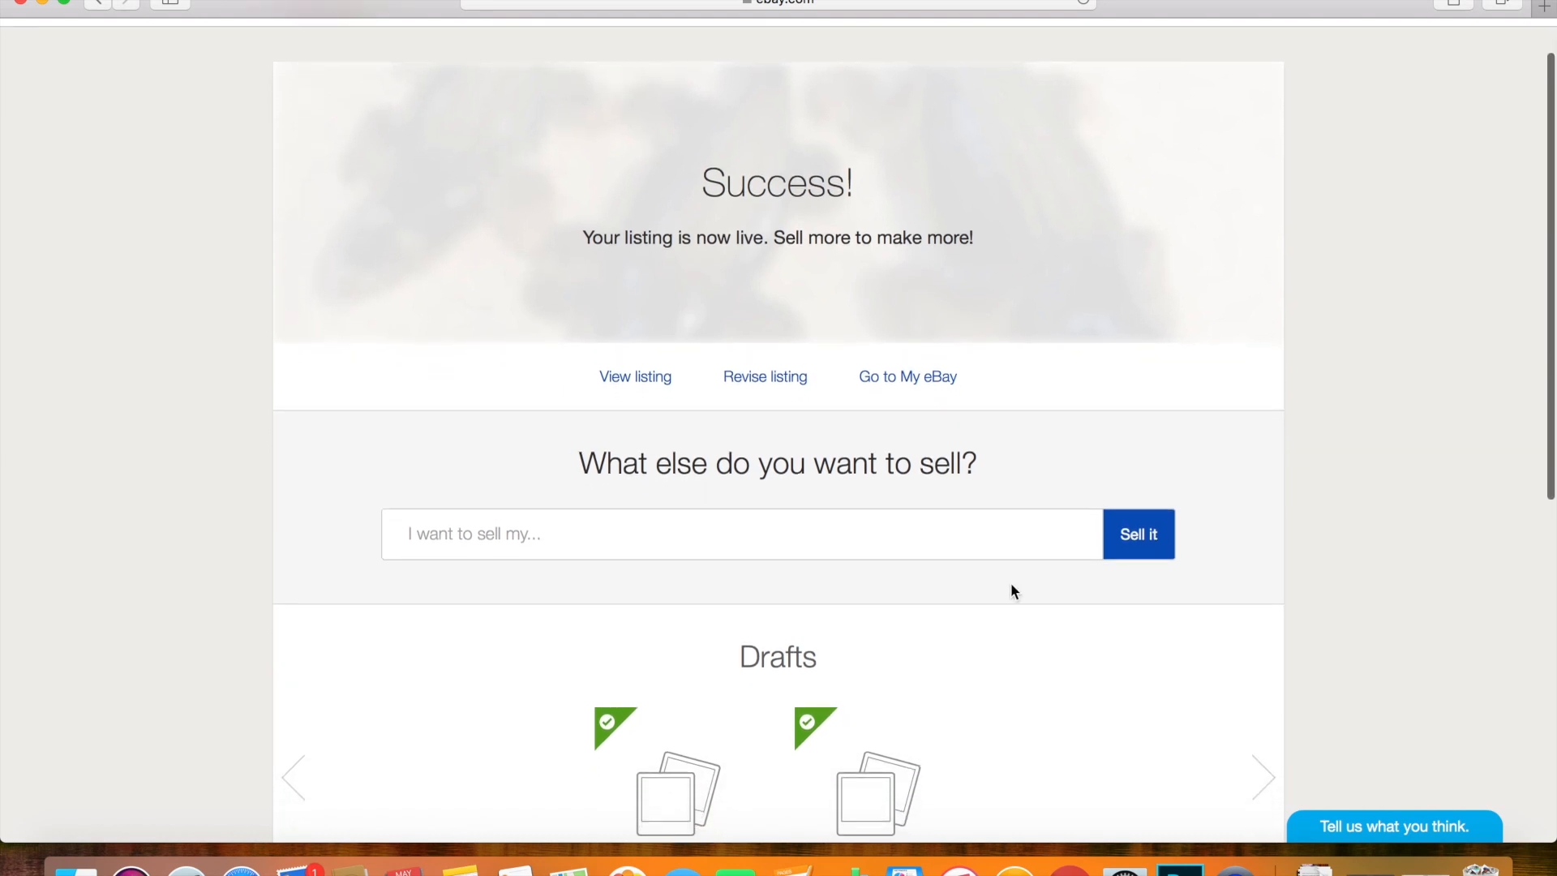